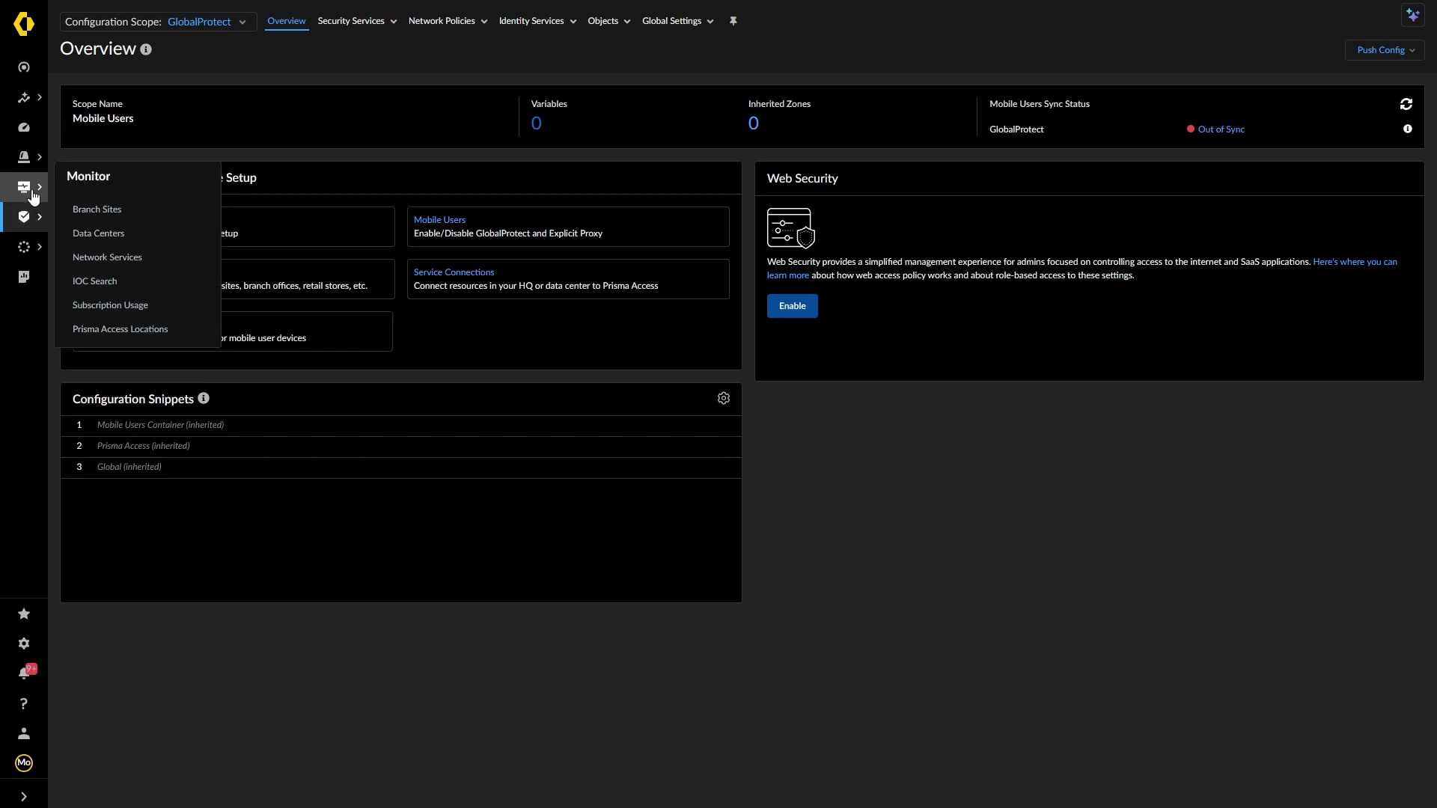
Step: Switch the configuration scope to the predefined O365-Best-Practice snippet
mouse_move(39, 222)
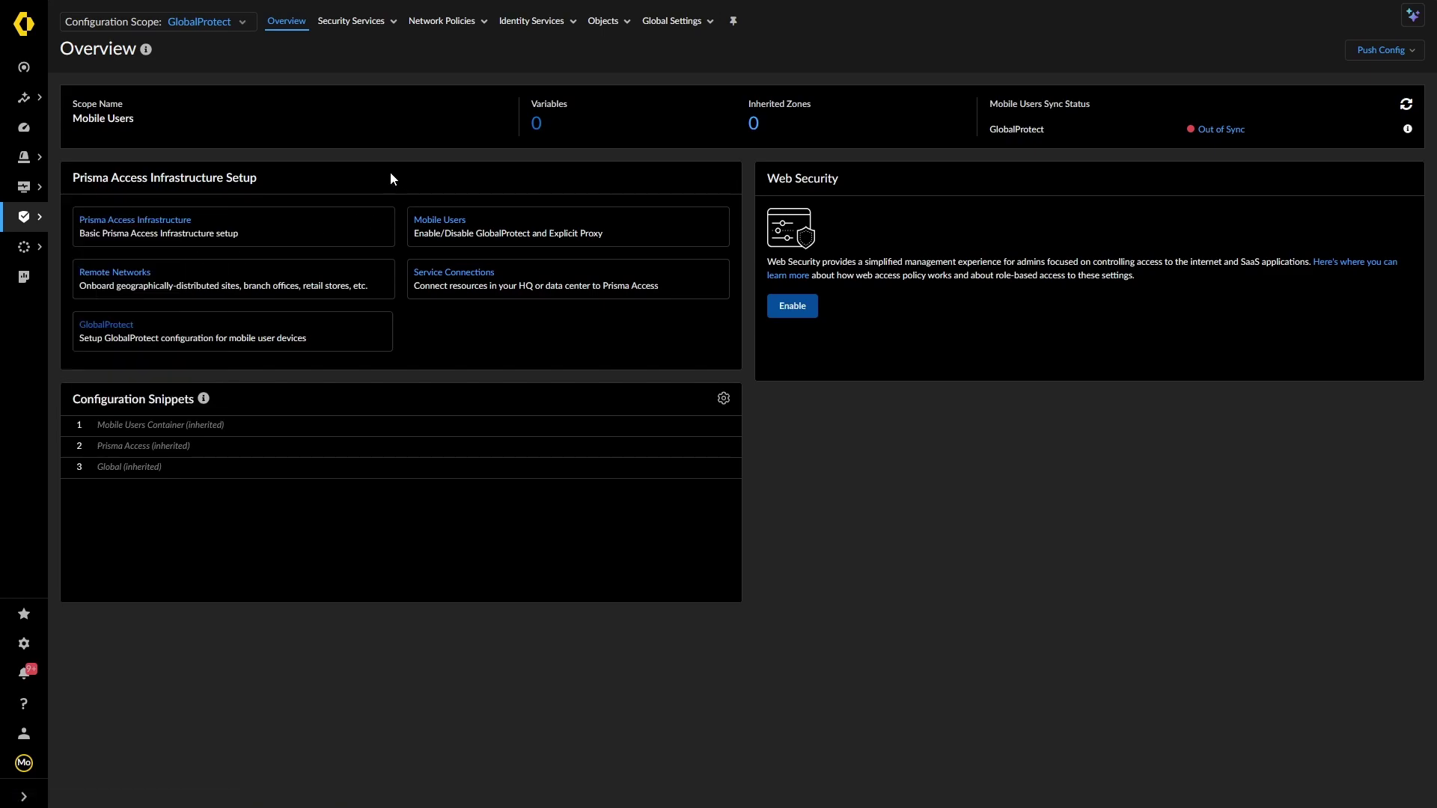
click(238, 20)
click(222, 66)
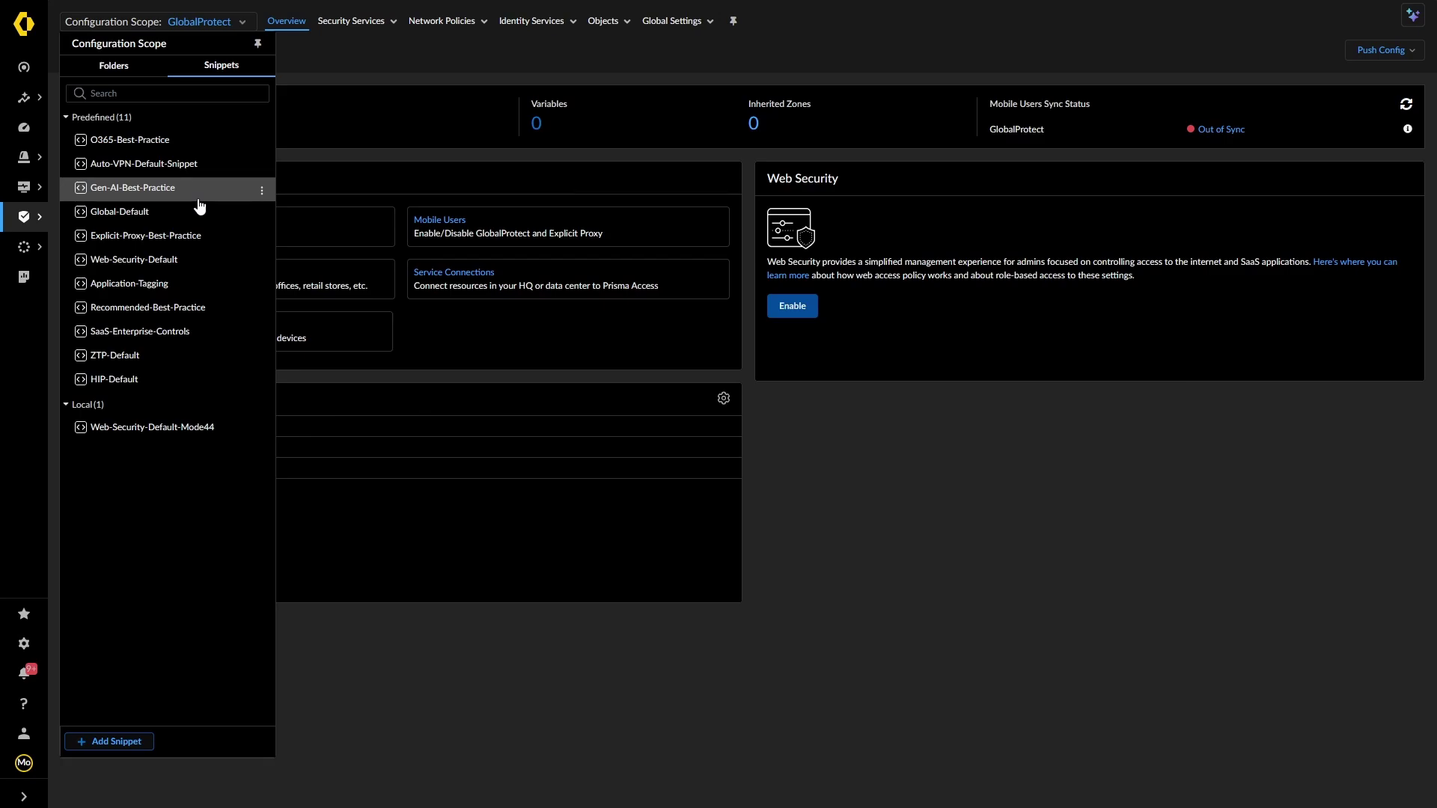
click(150, 140)
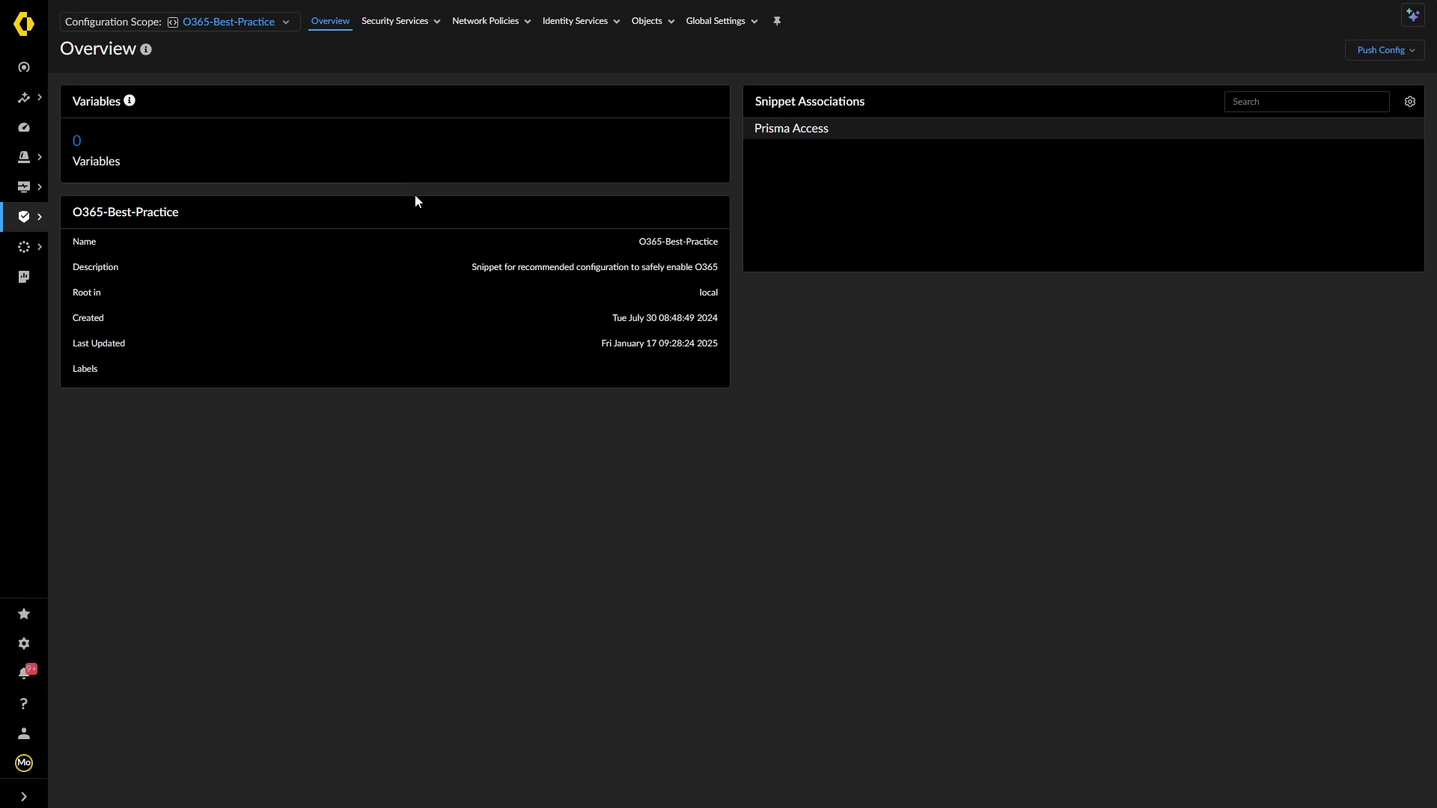
Step: Review the O365-Best-Practice snippet's available services and security policy rules, and return to its overview
click(419, 22)
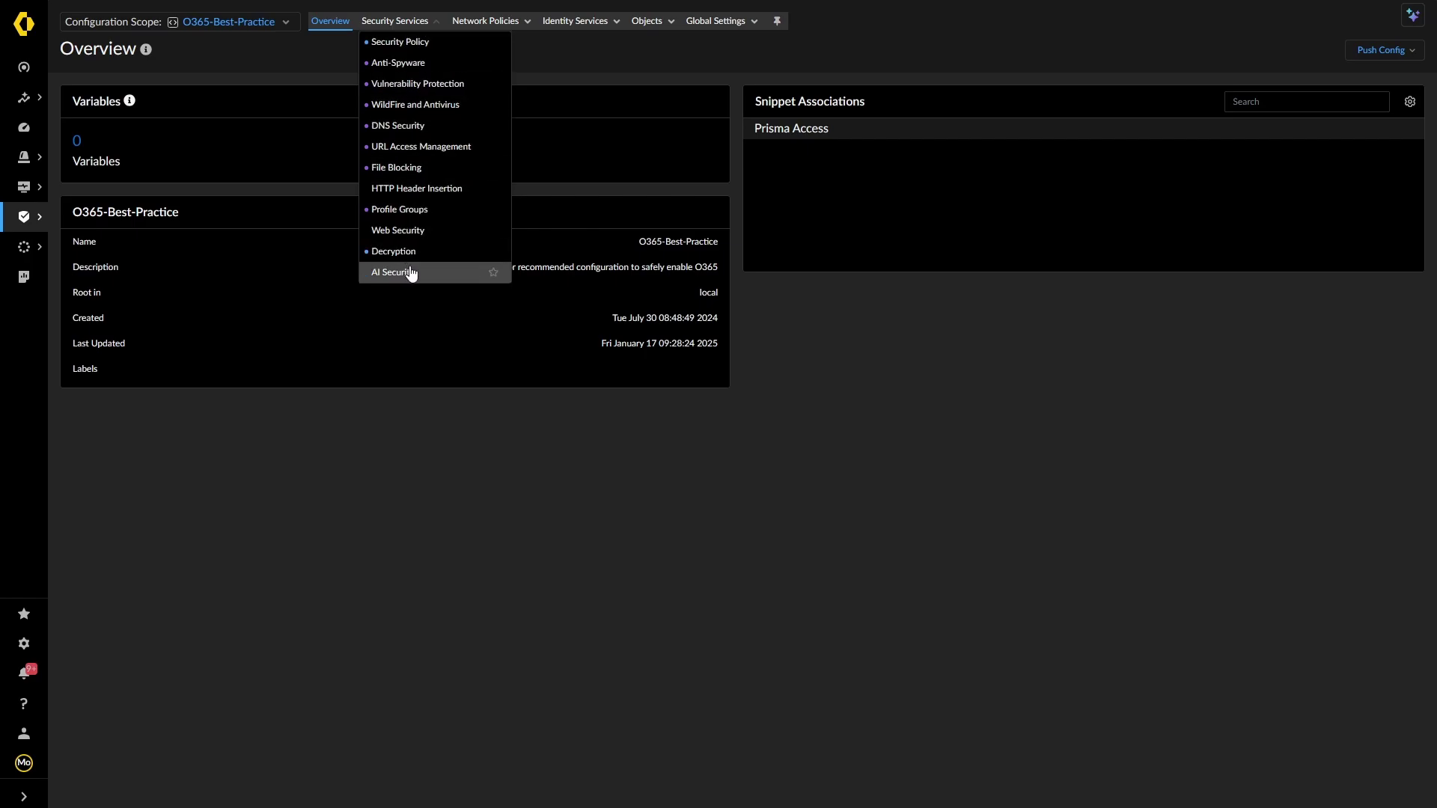
click(587, 21)
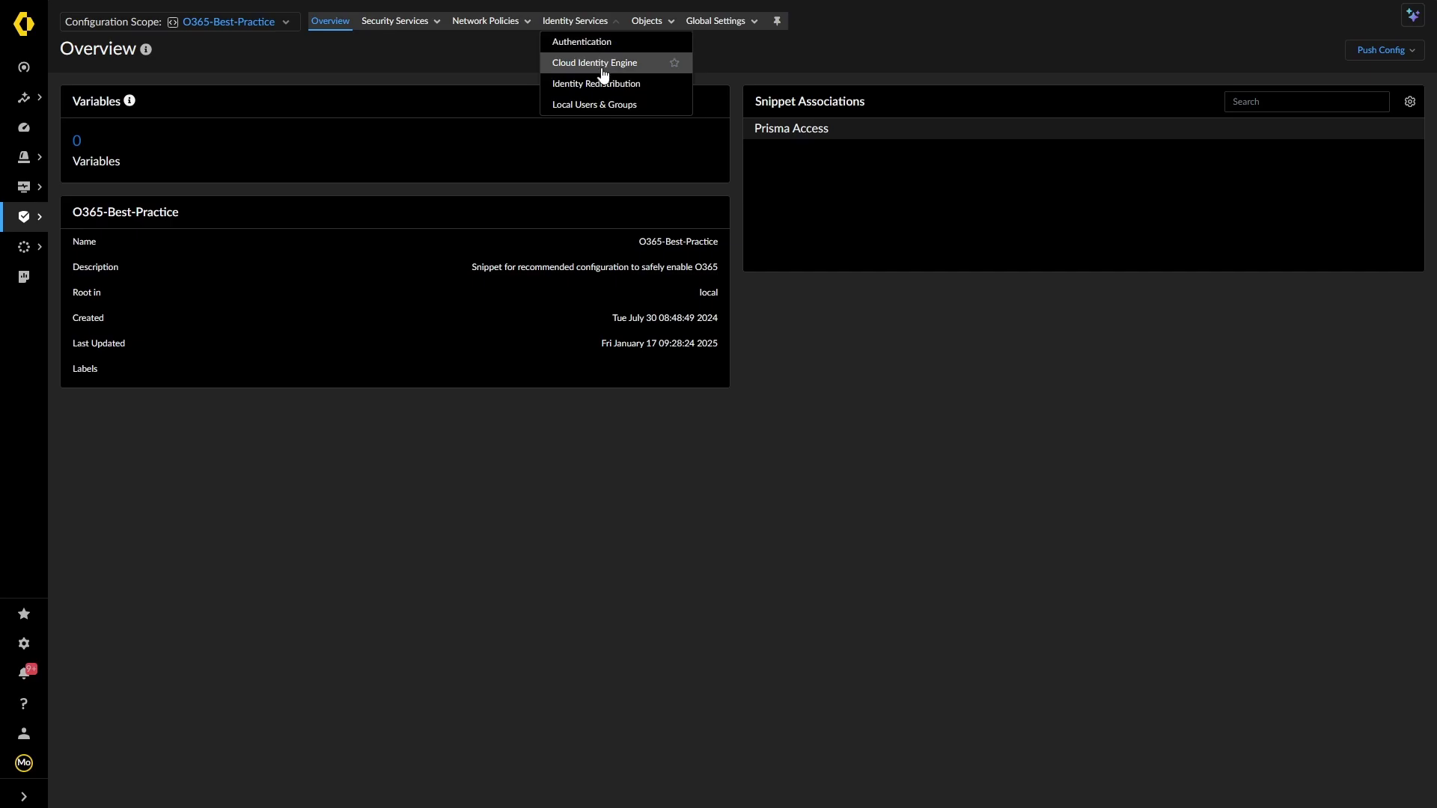
mouse_move(656, 27)
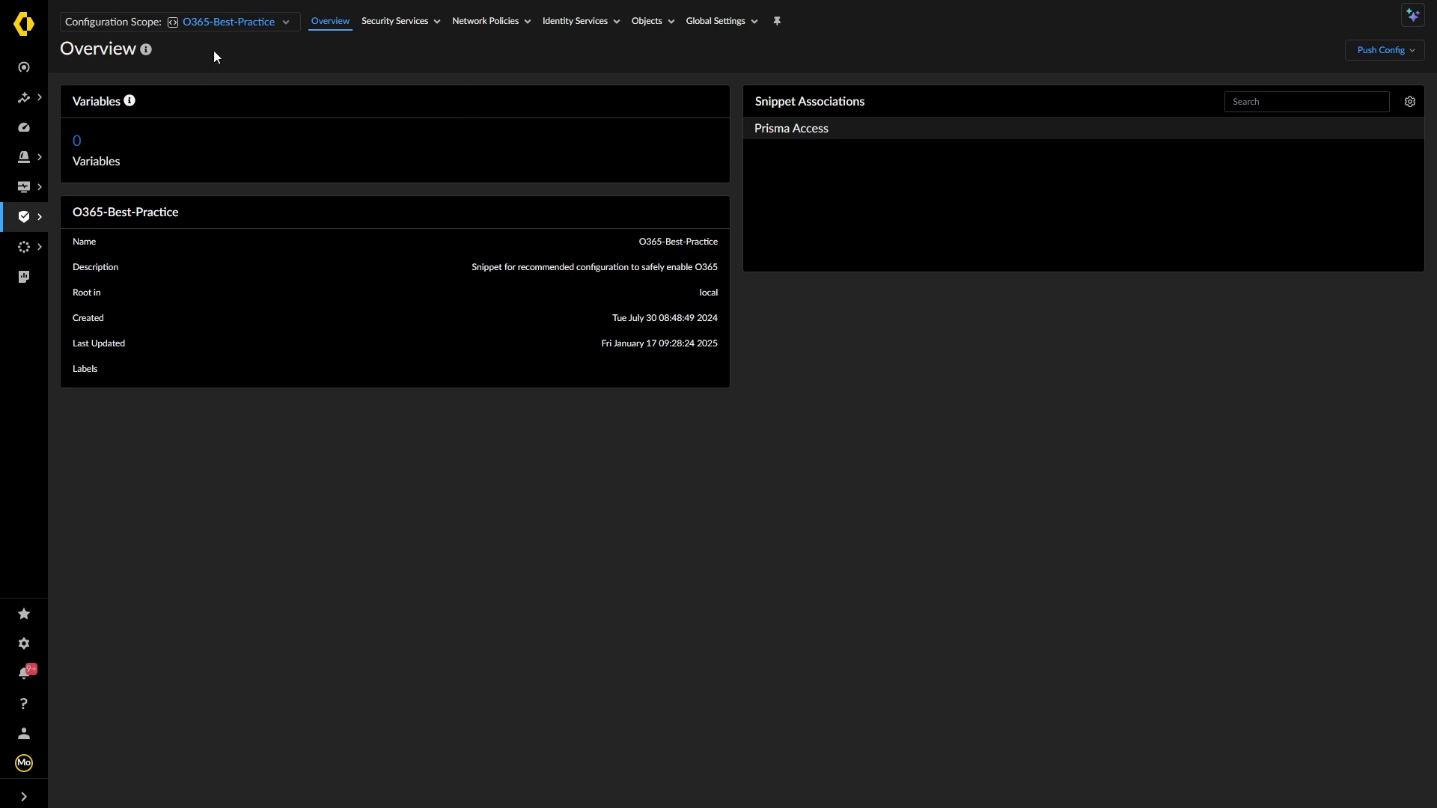
click(400, 41)
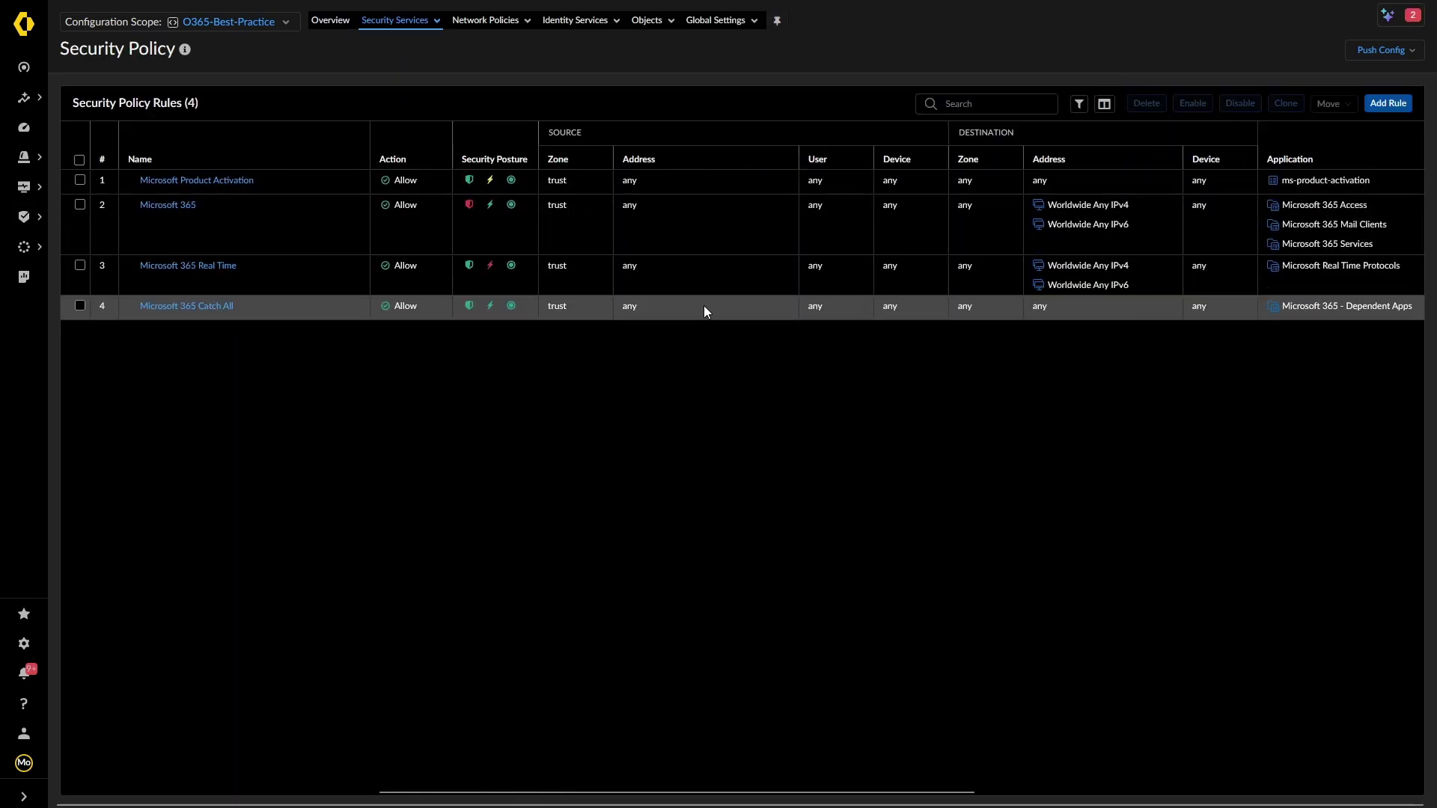
click(330, 21)
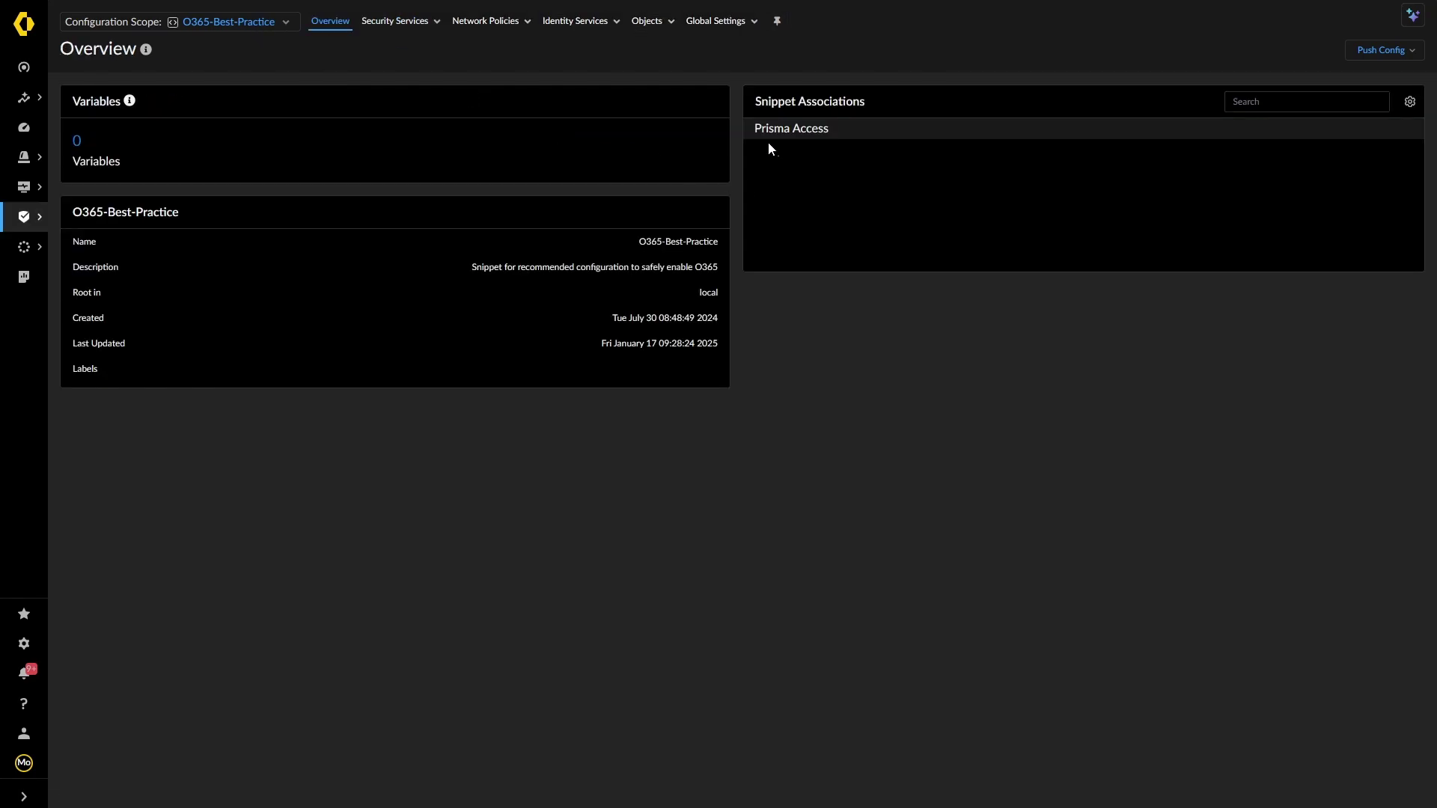
Step: Switch the scope to the Prisma Access folder and inspect the Microsoft Product Activation rule in its security policy
click(232, 23)
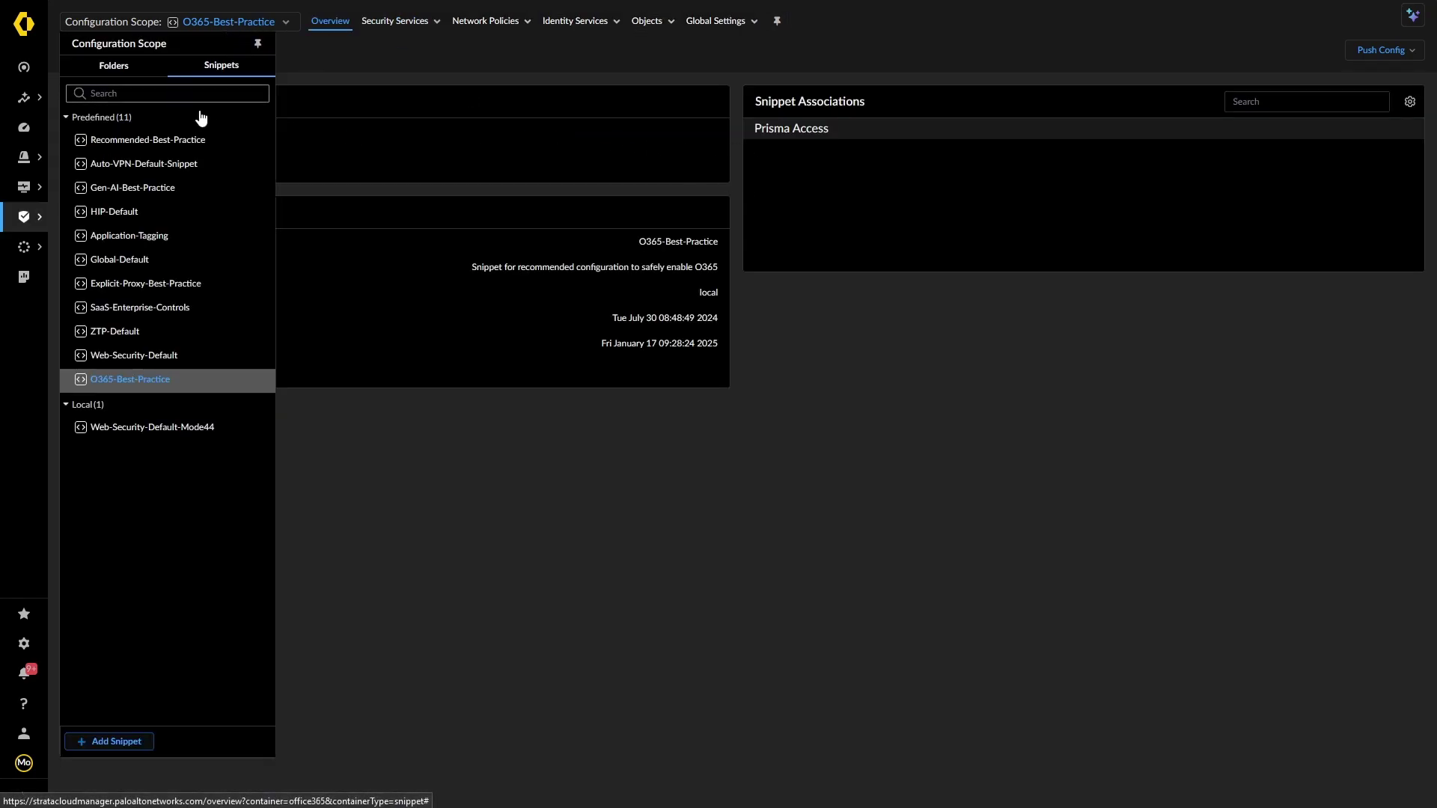
click(113, 68)
click(109, 143)
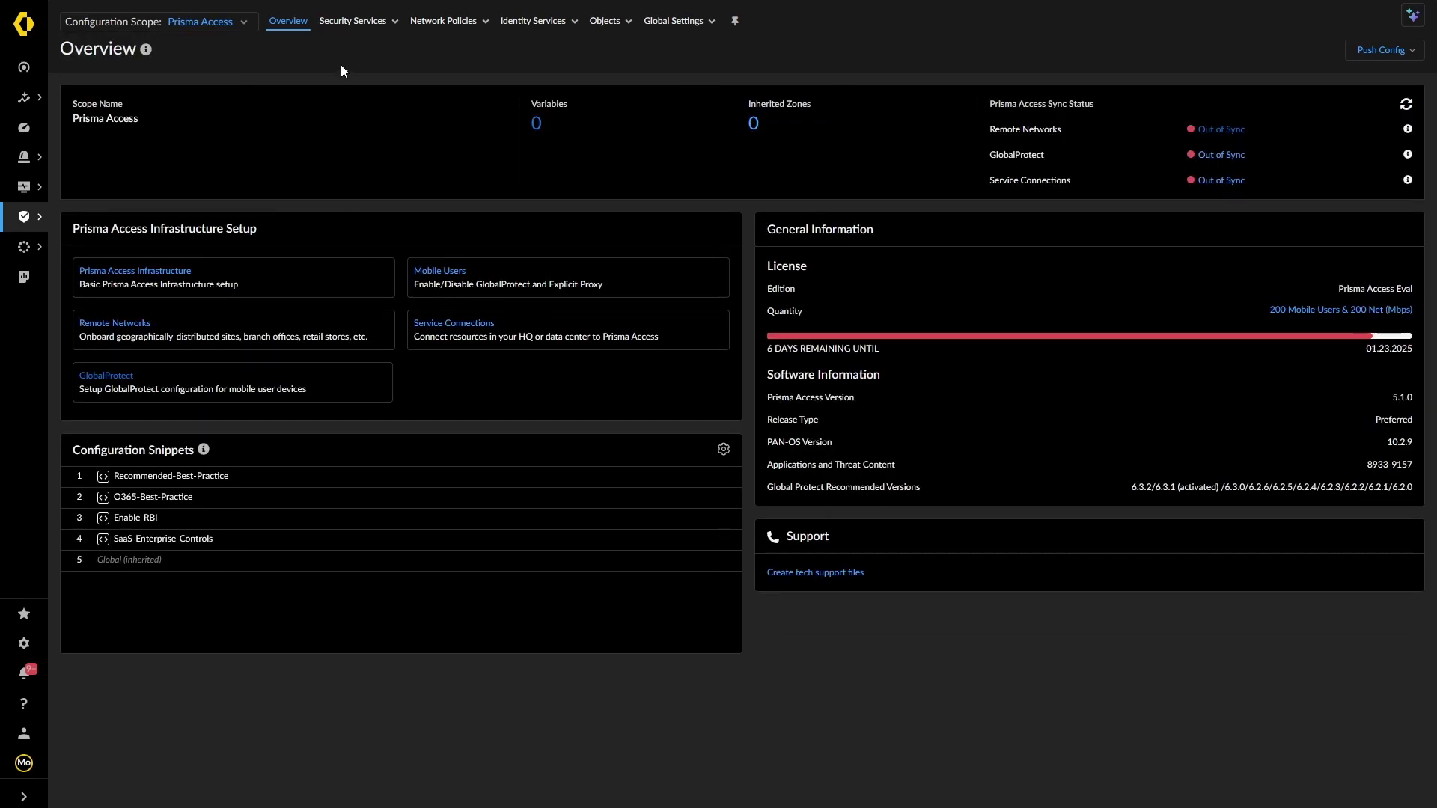
click(344, 42)
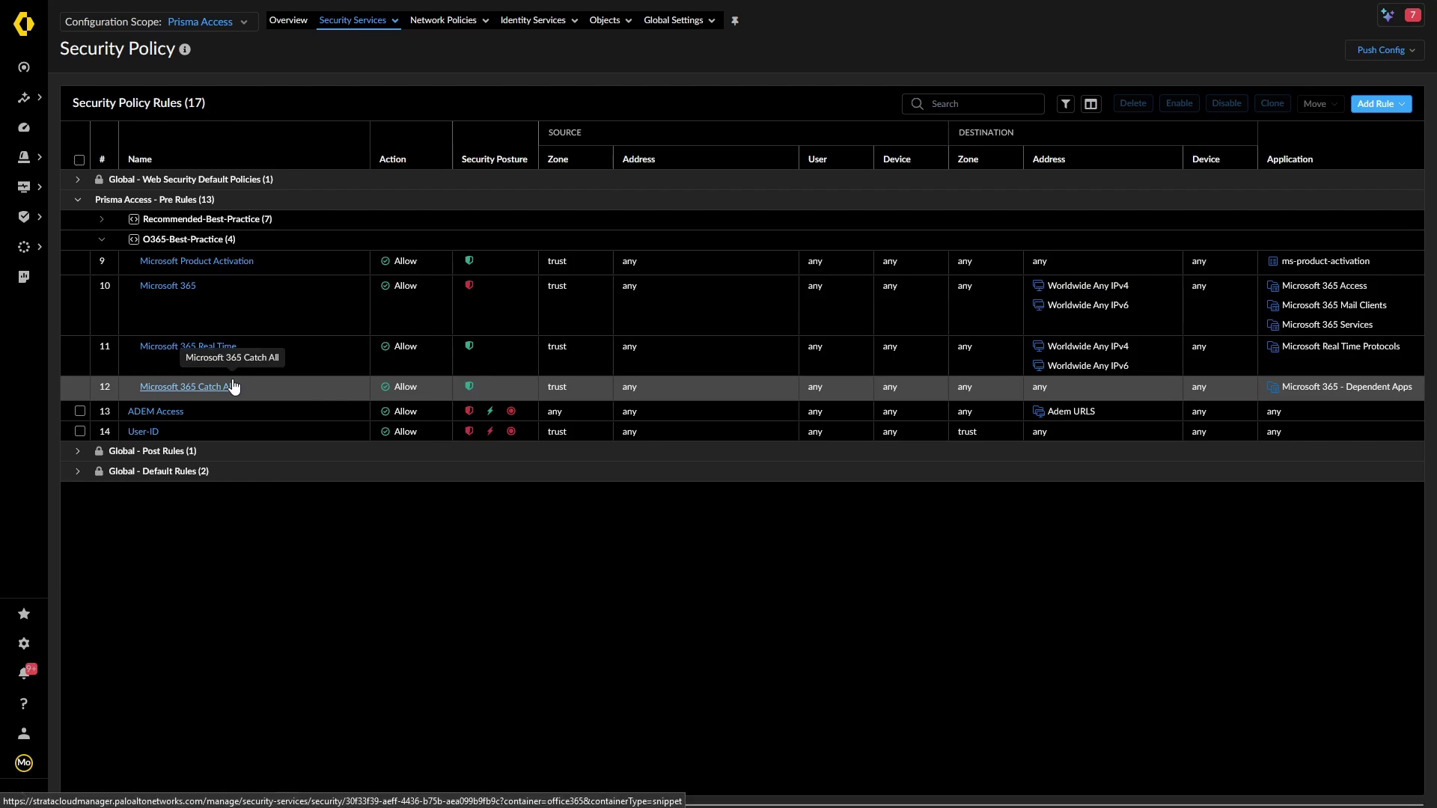
click(202, 262)
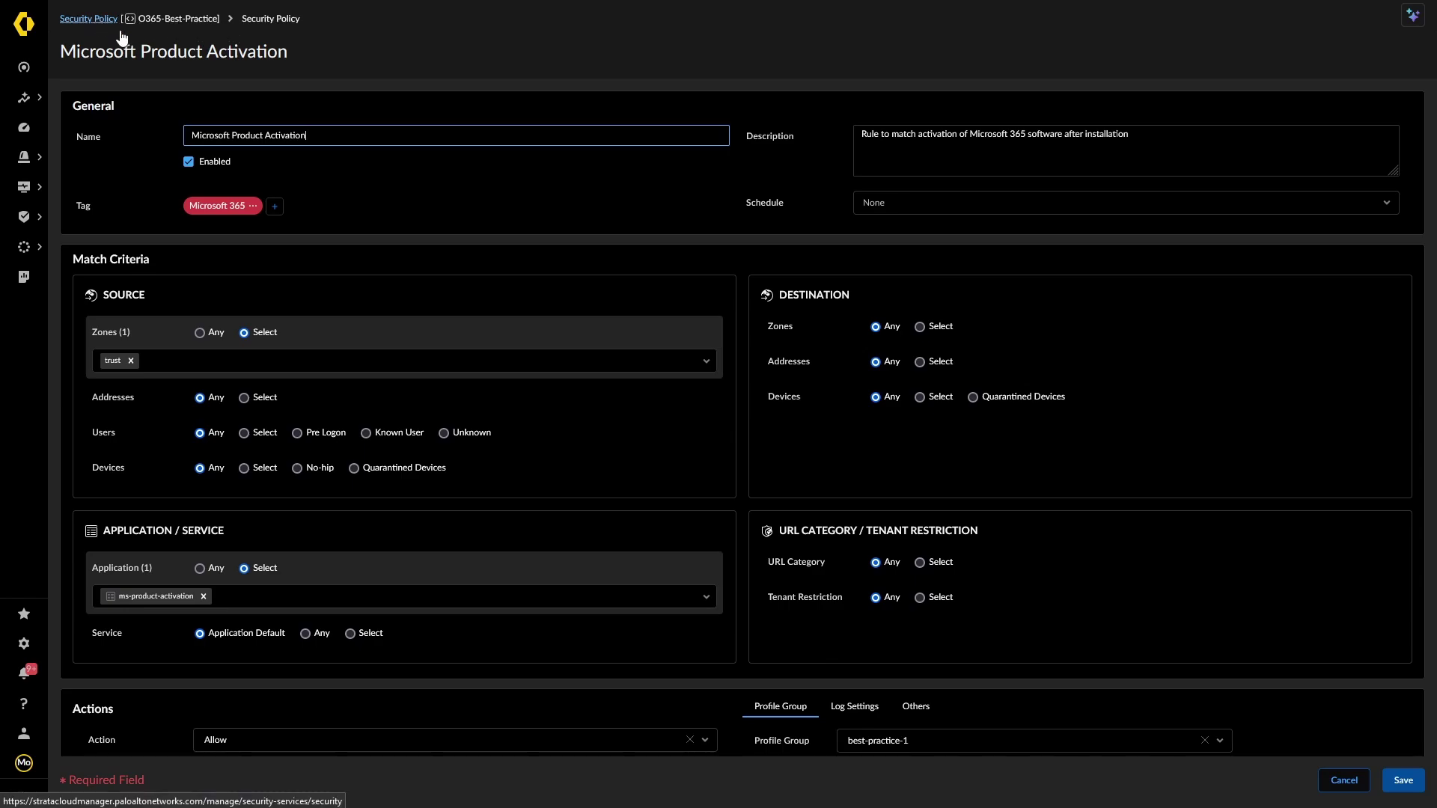
click(88, 19)
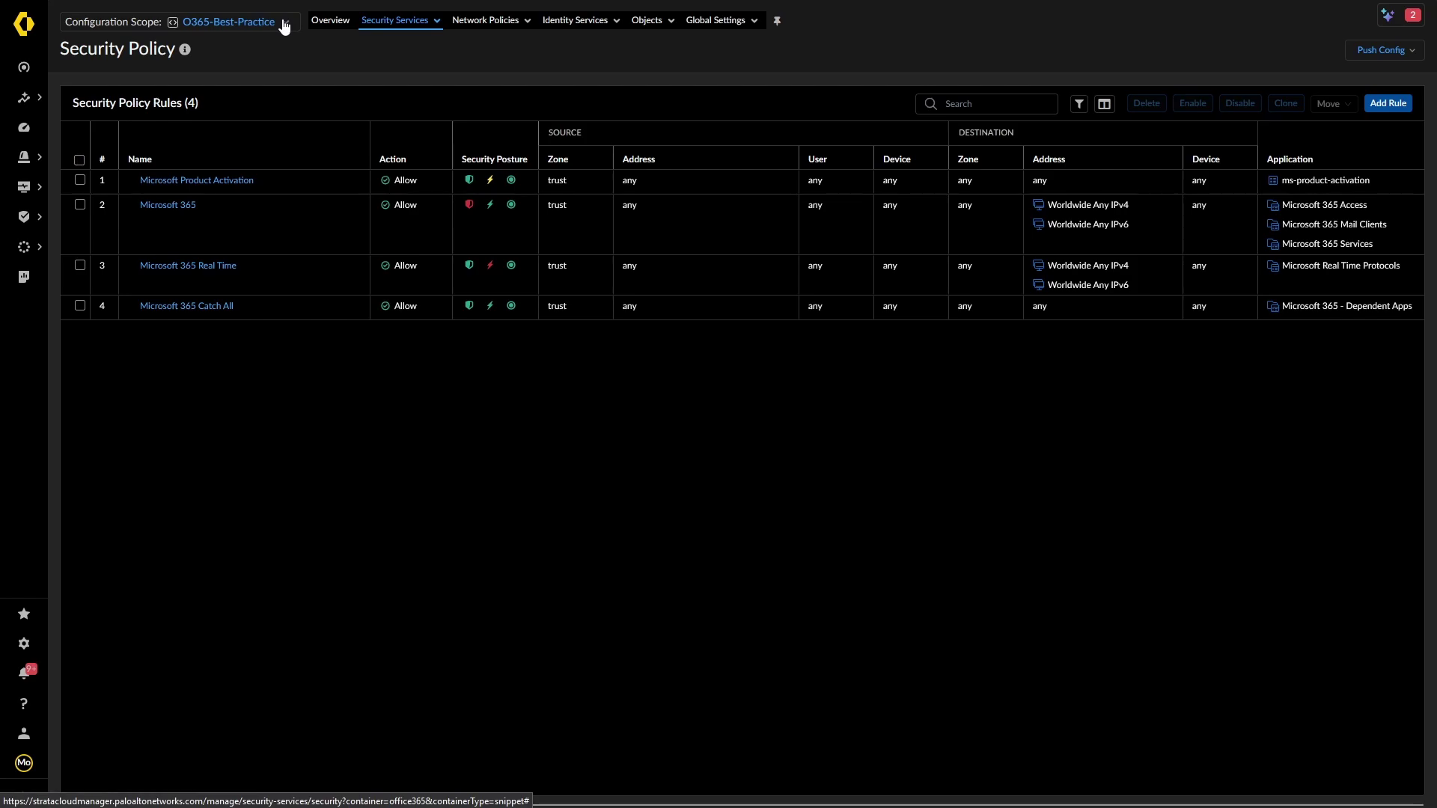
Step: Switch the scope to the GlobalProtect folder and examine the Recommended-Best-Practice and O365-Best-Practice rules inherited from Prisma Access
click(285, 23)
click(126, 68)
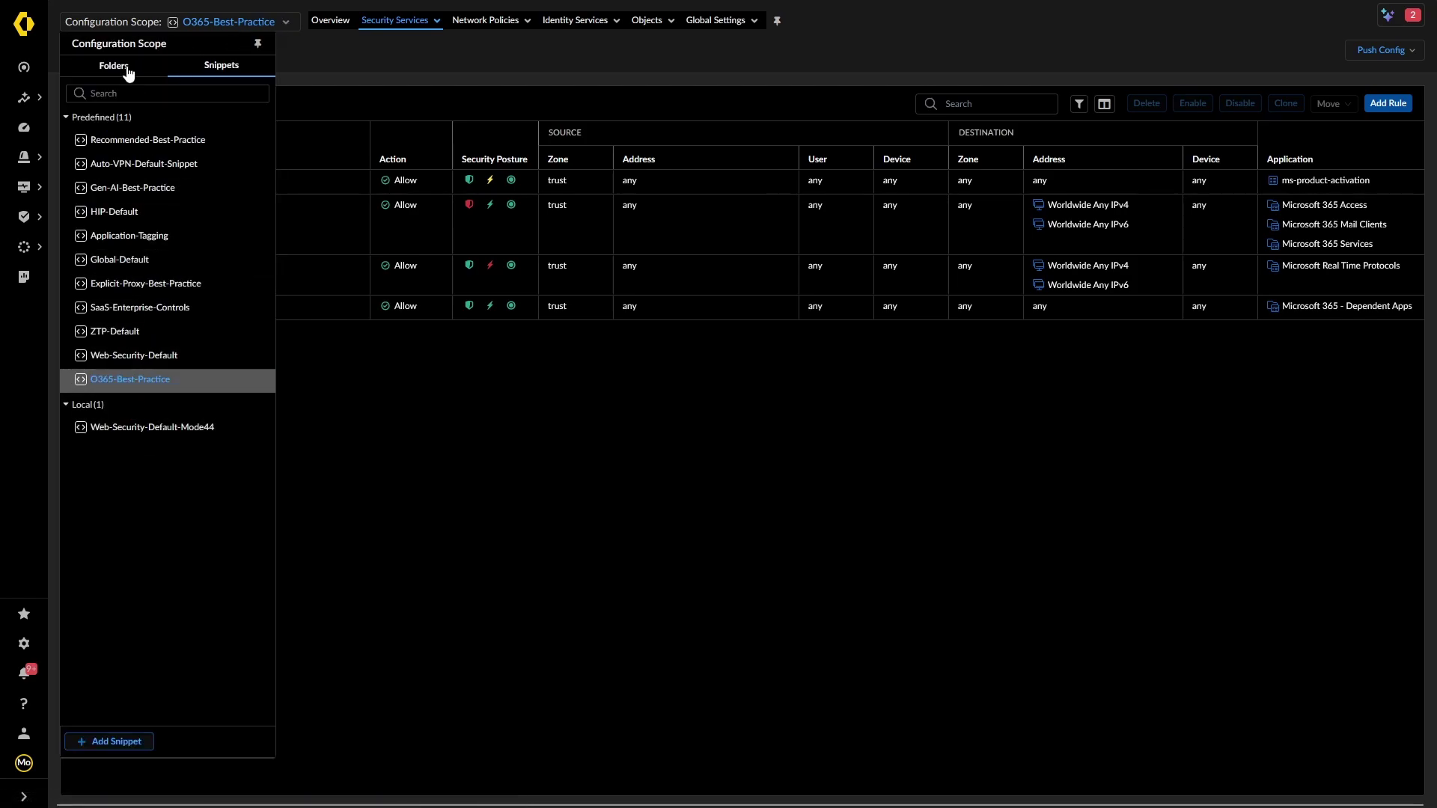
click(131, 187)
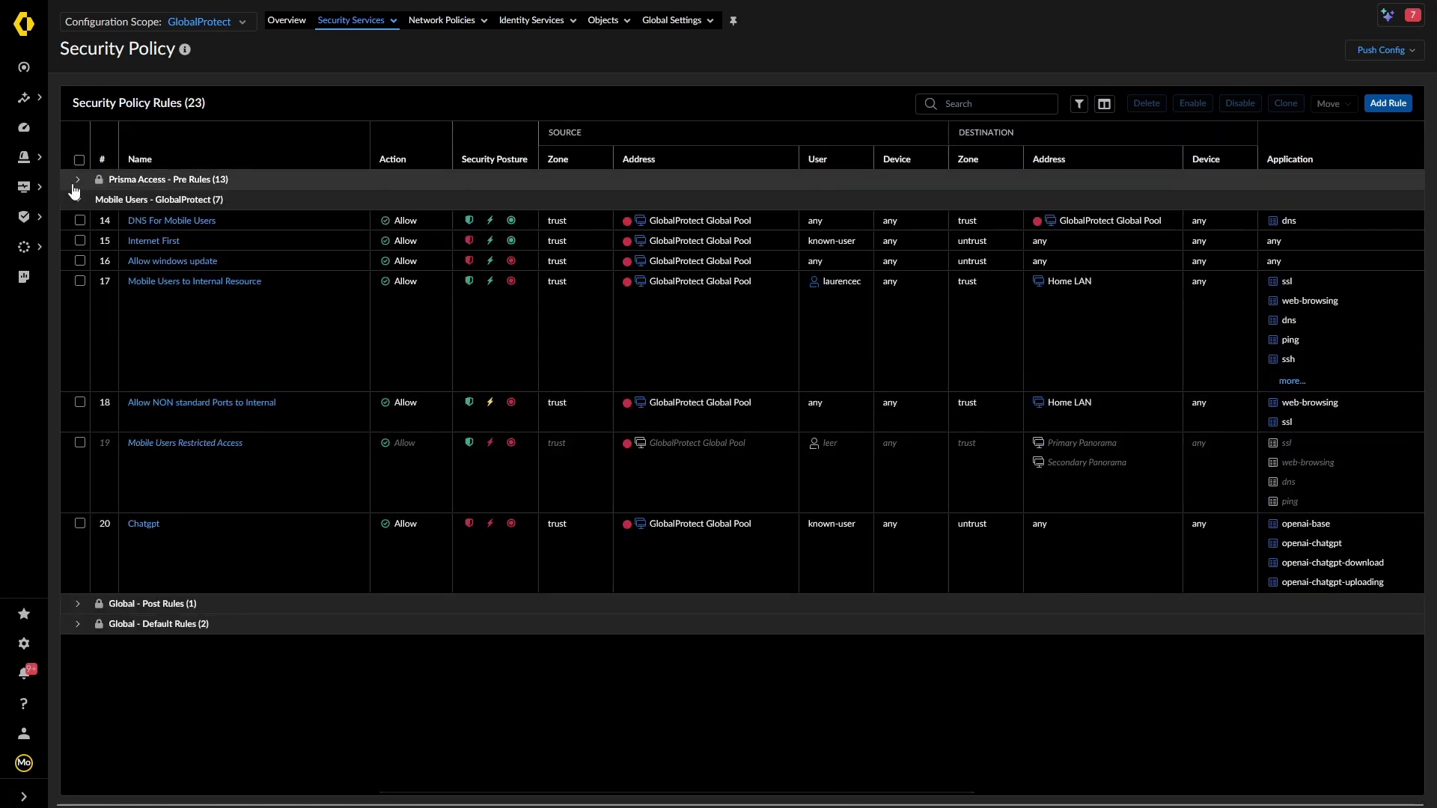
click(78, 180)
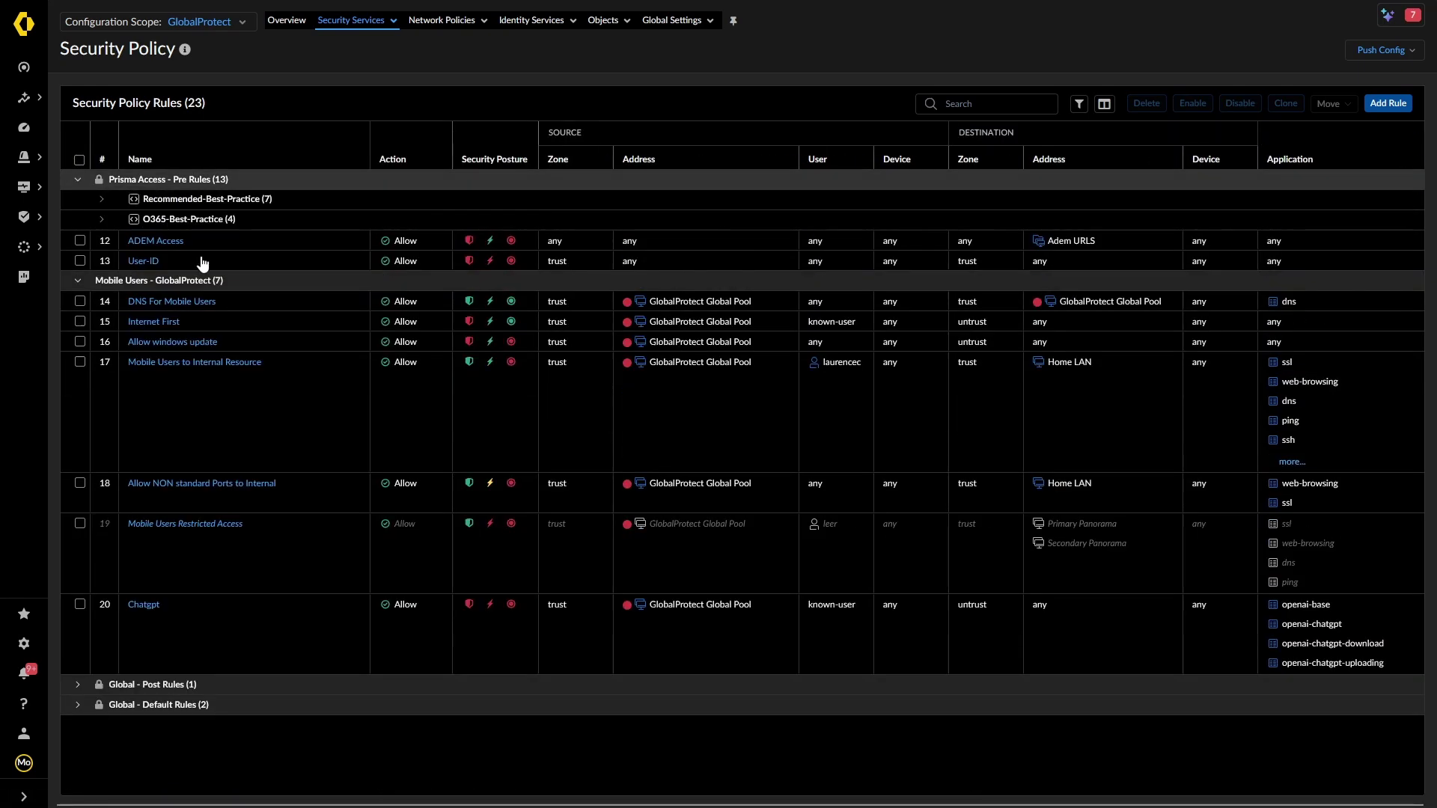
click(102, 198)
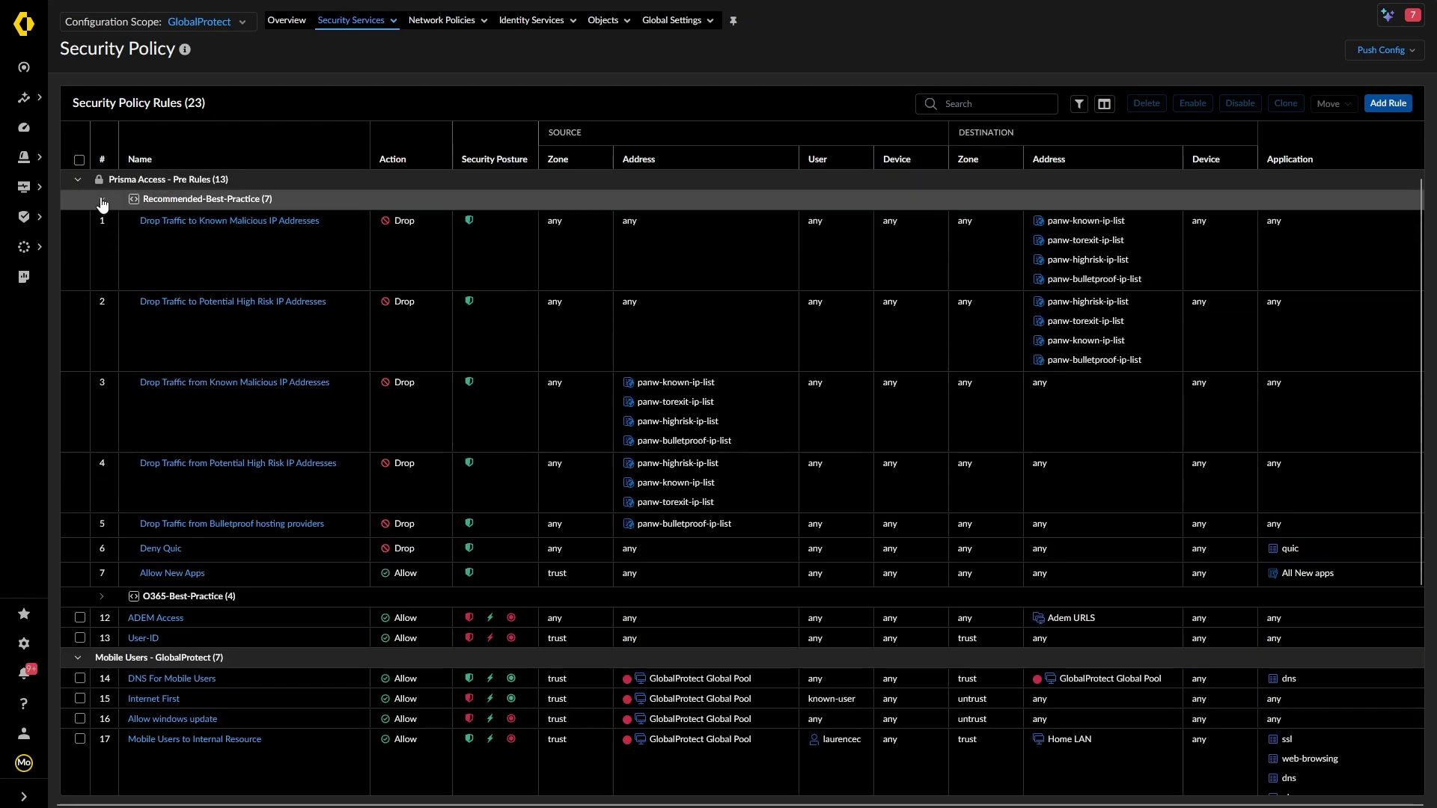
click(103, 199)
click(104, 219)
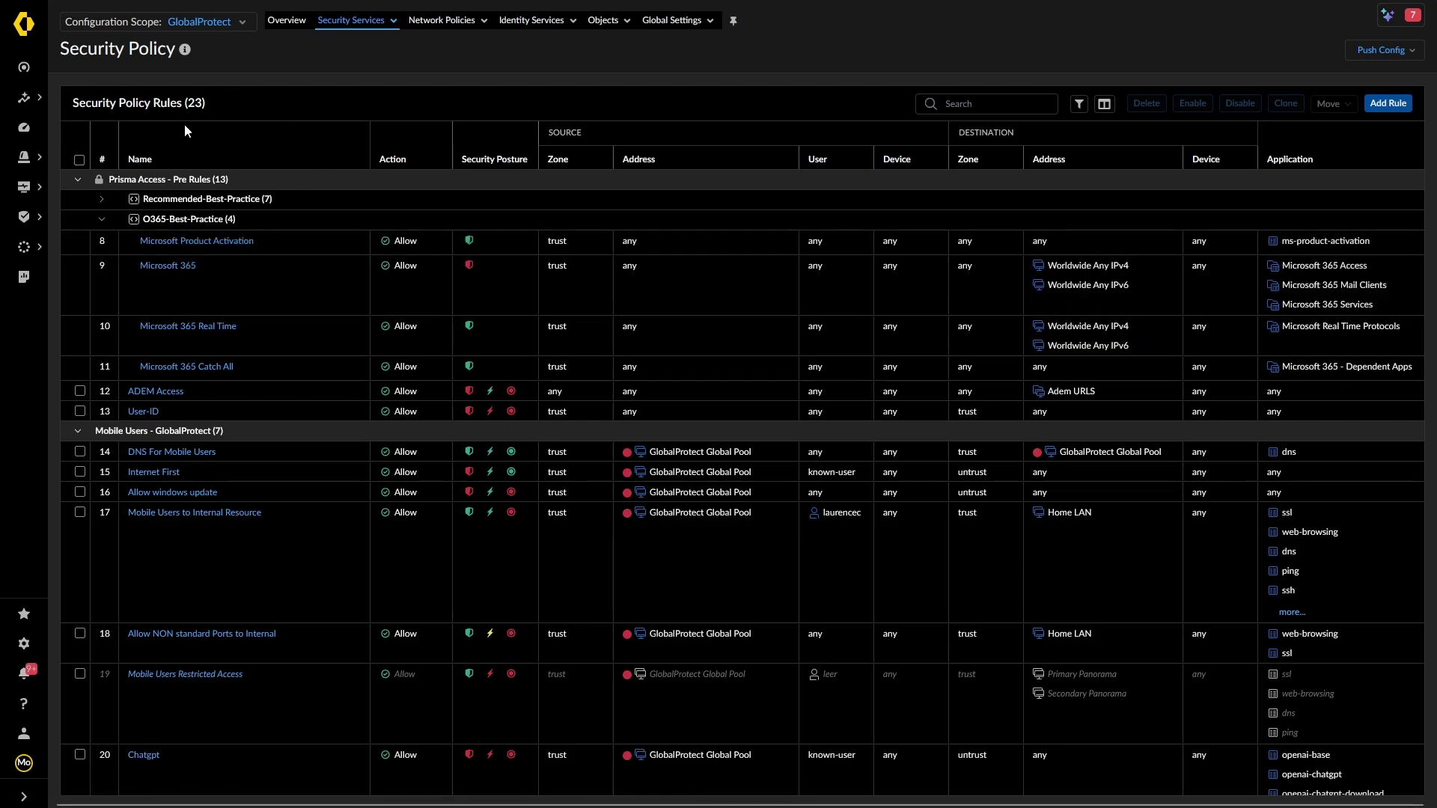
Step: Switch the scope to the local Web-Security-Default-Mode44 snippet and view its security policy, Vulnerability Protection and File Blocking settings
click(229, 25)
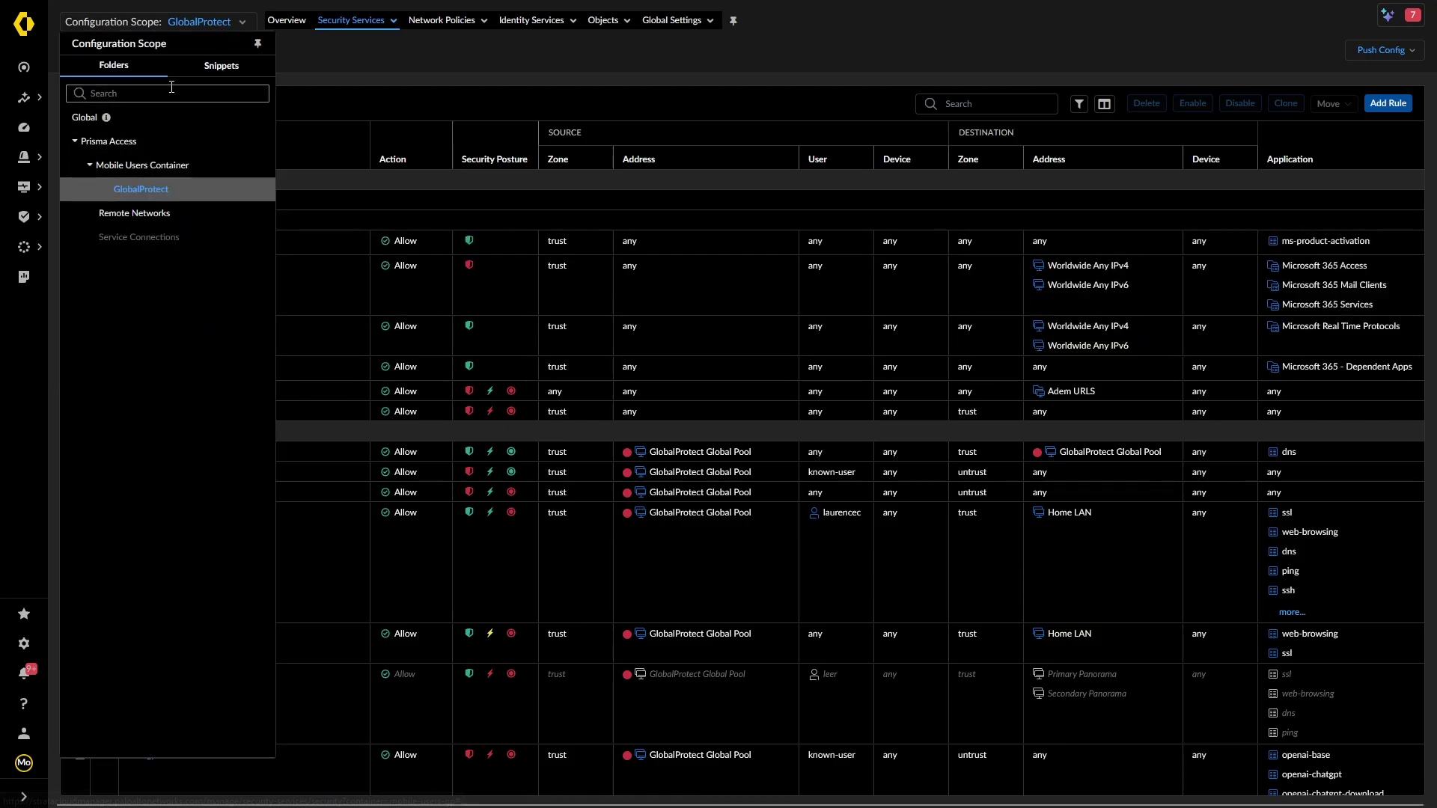
click(220, 80)
click(141, 425)
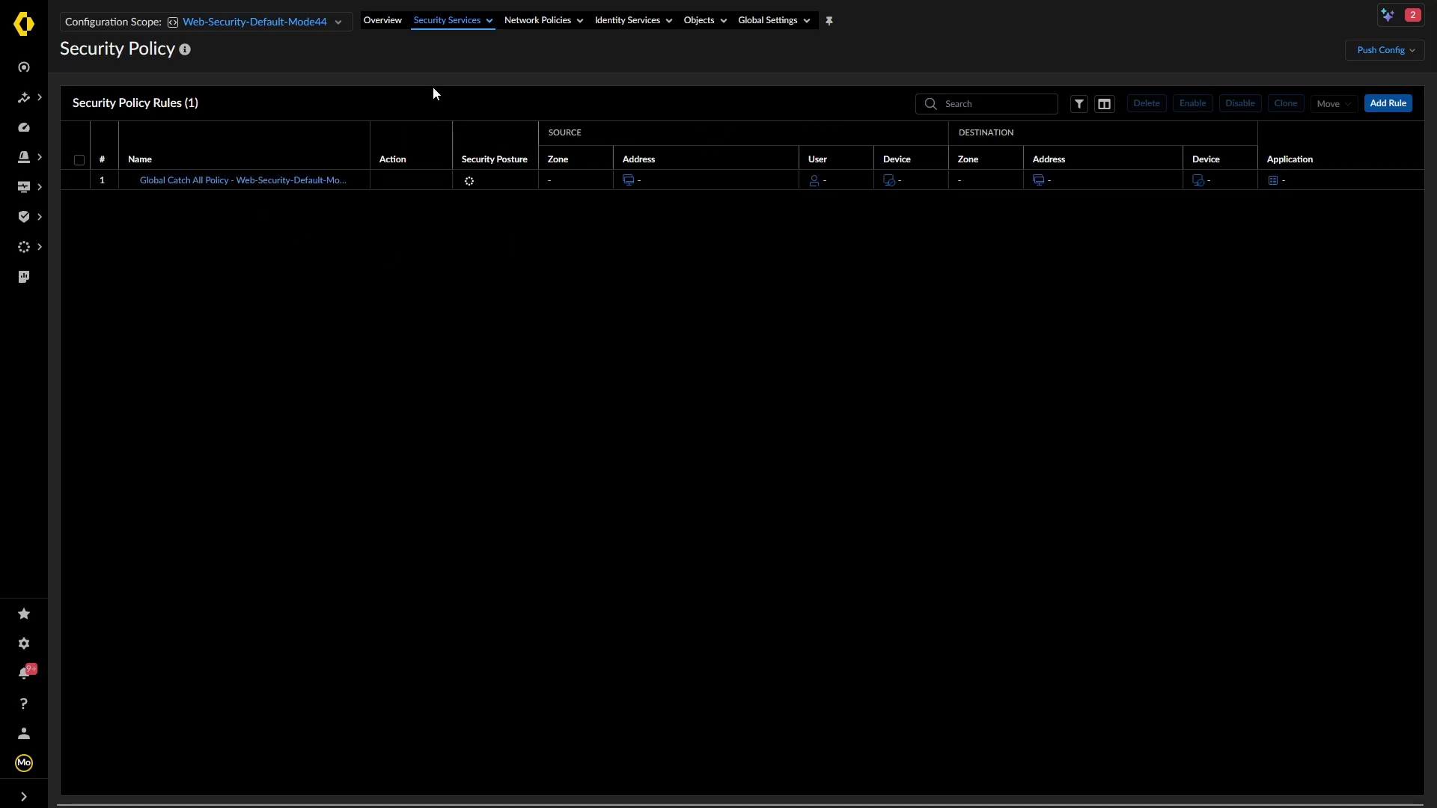
click(443, 24)
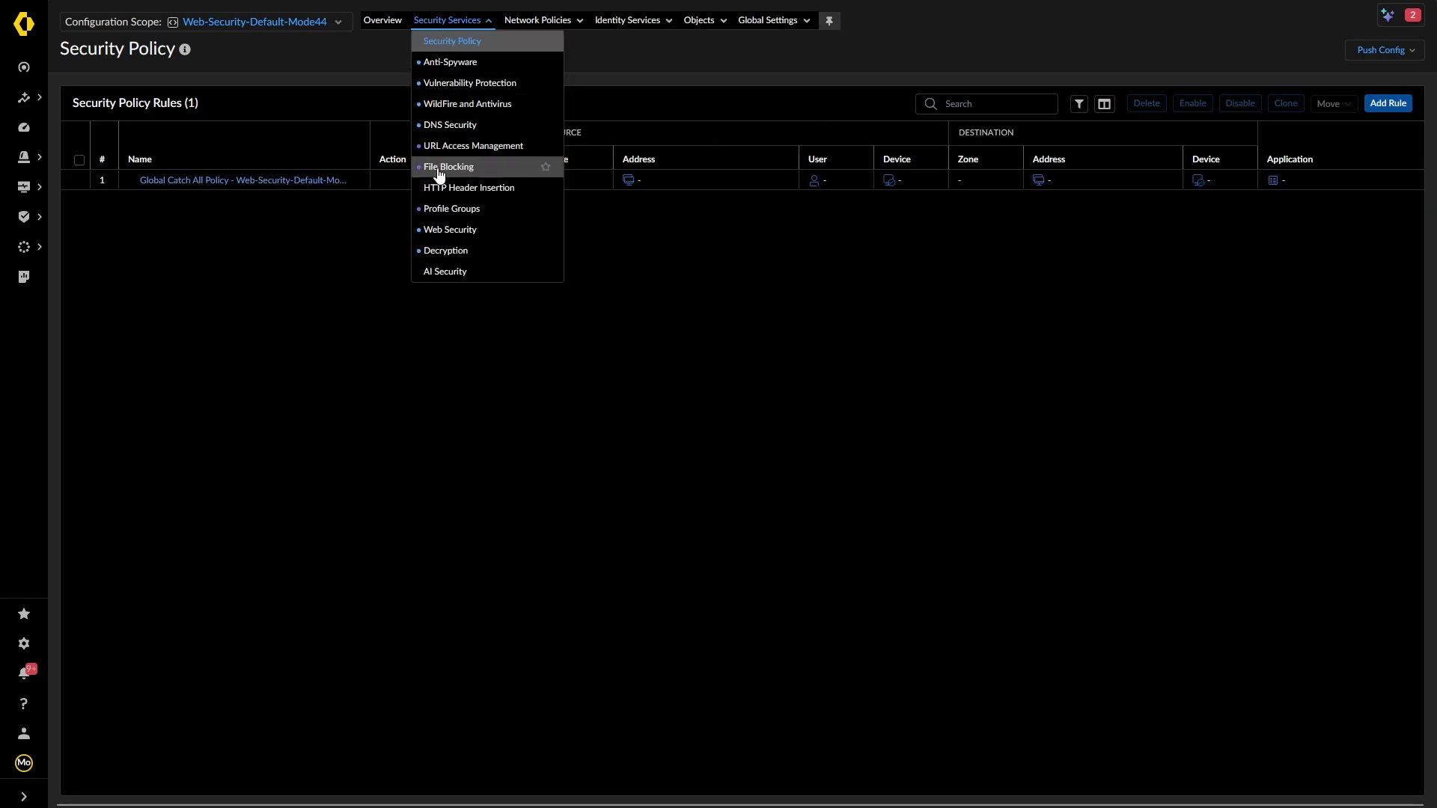
click(441, 83)
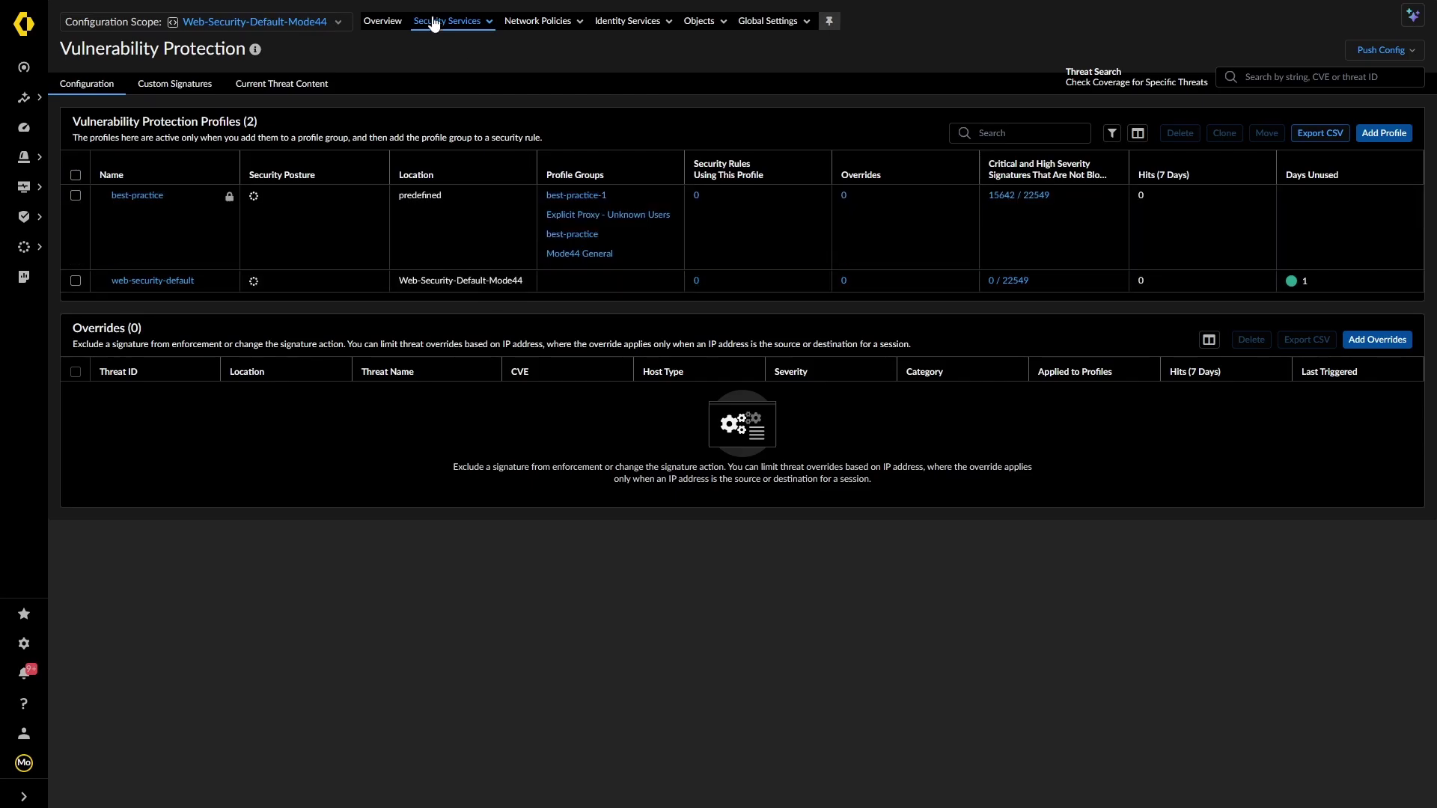
click(434, 22)
click(437, 167)
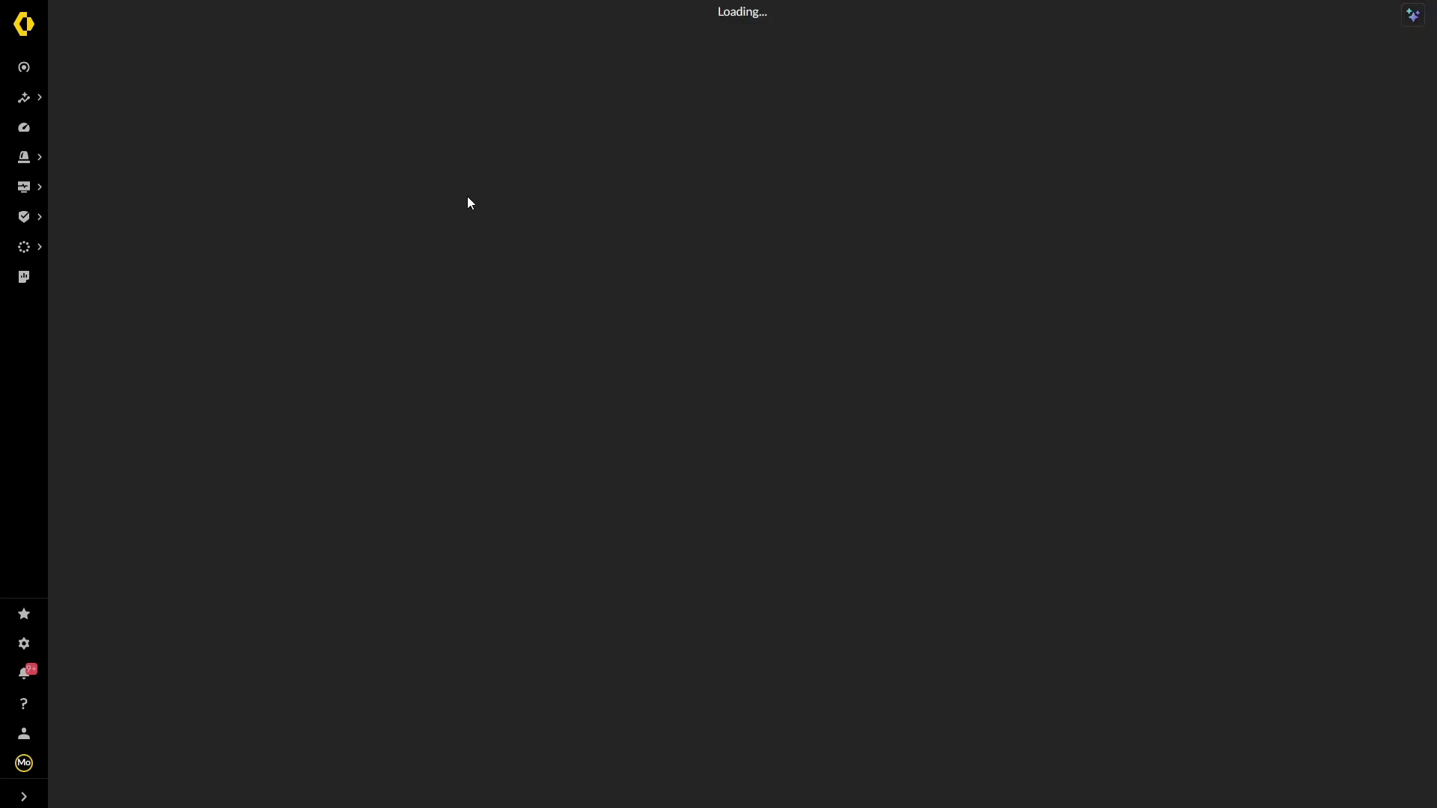
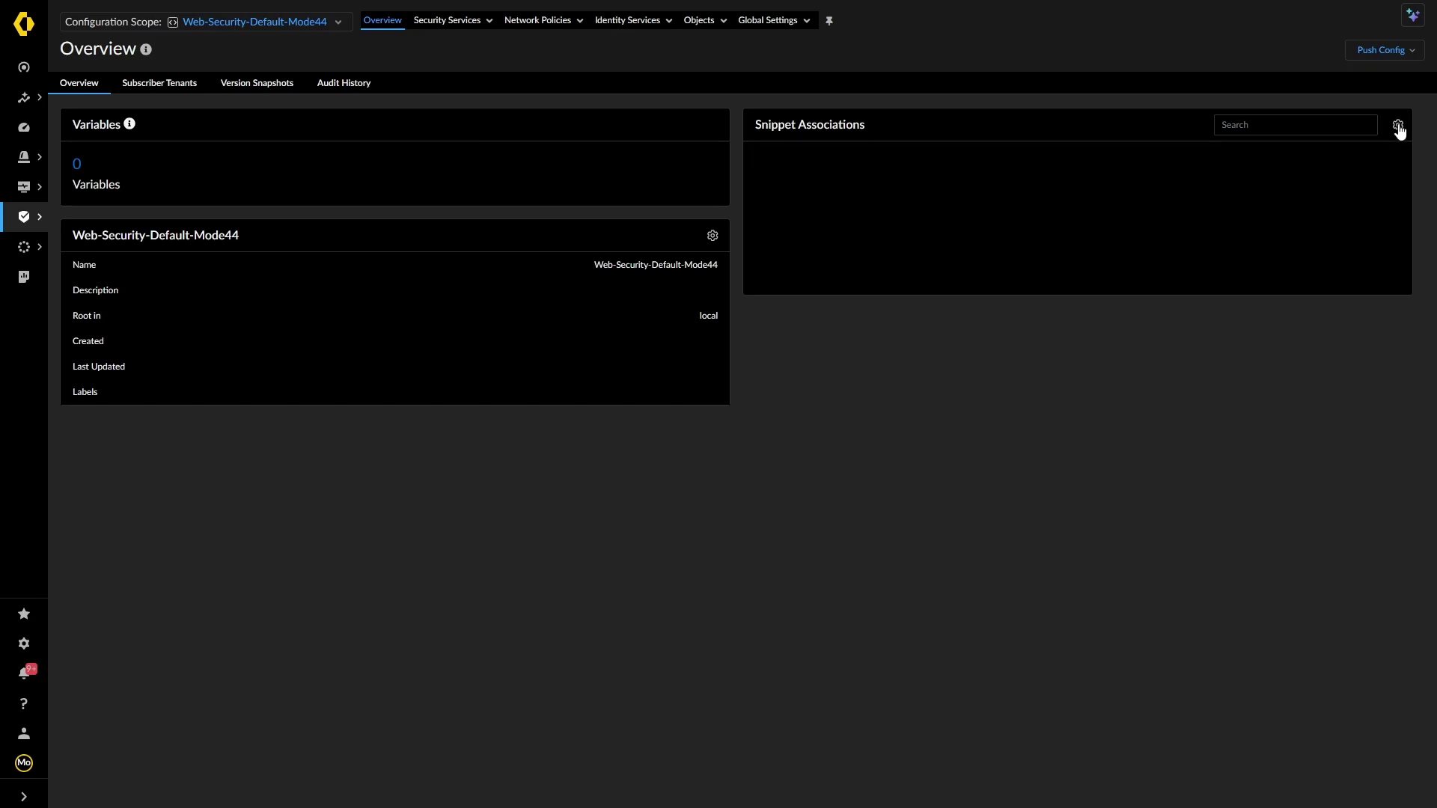
Step: Associate the Web-Security-Default-Mode44 snippet with the Mobile Users Container and Remote Networks folders
click(1397, 125)
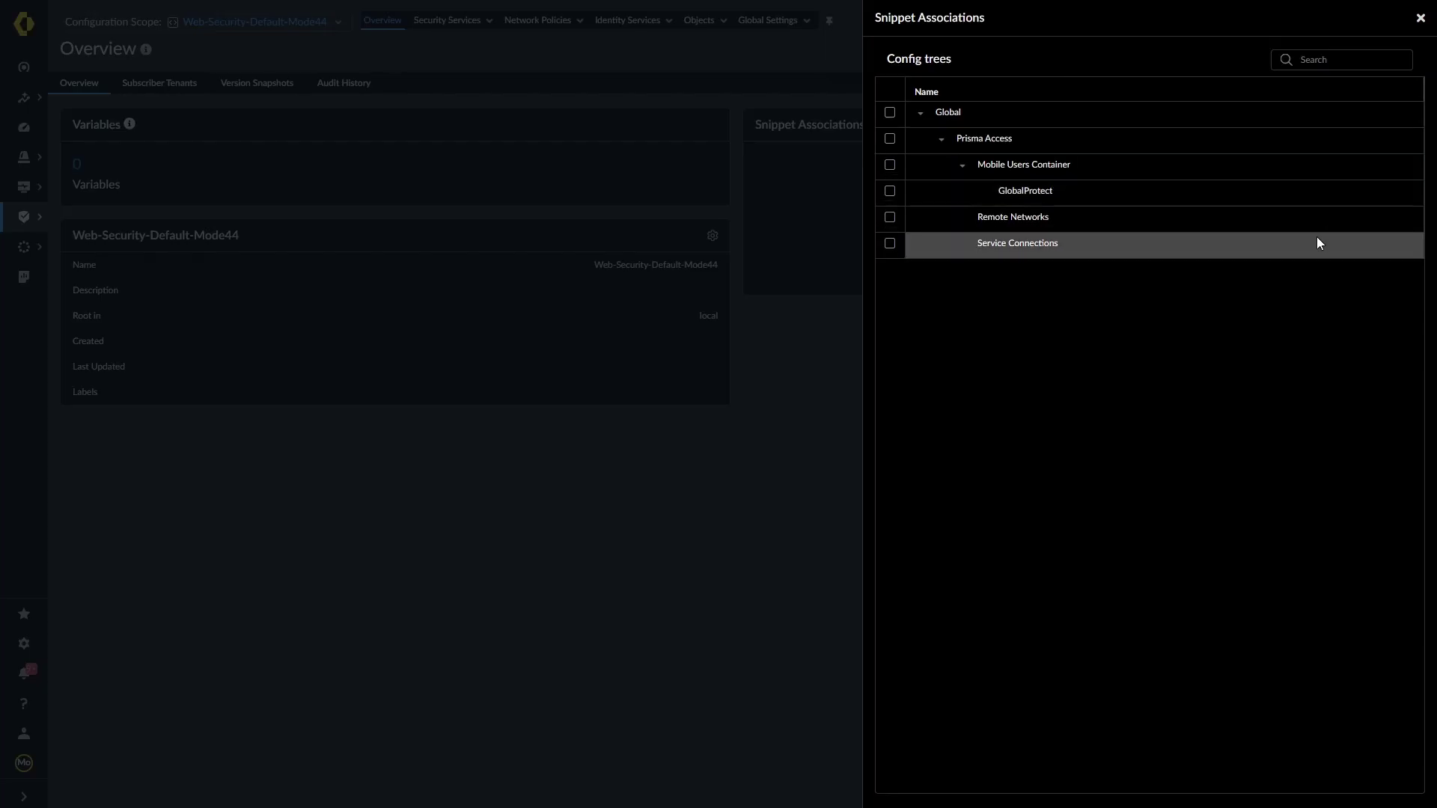
click(889, 138)
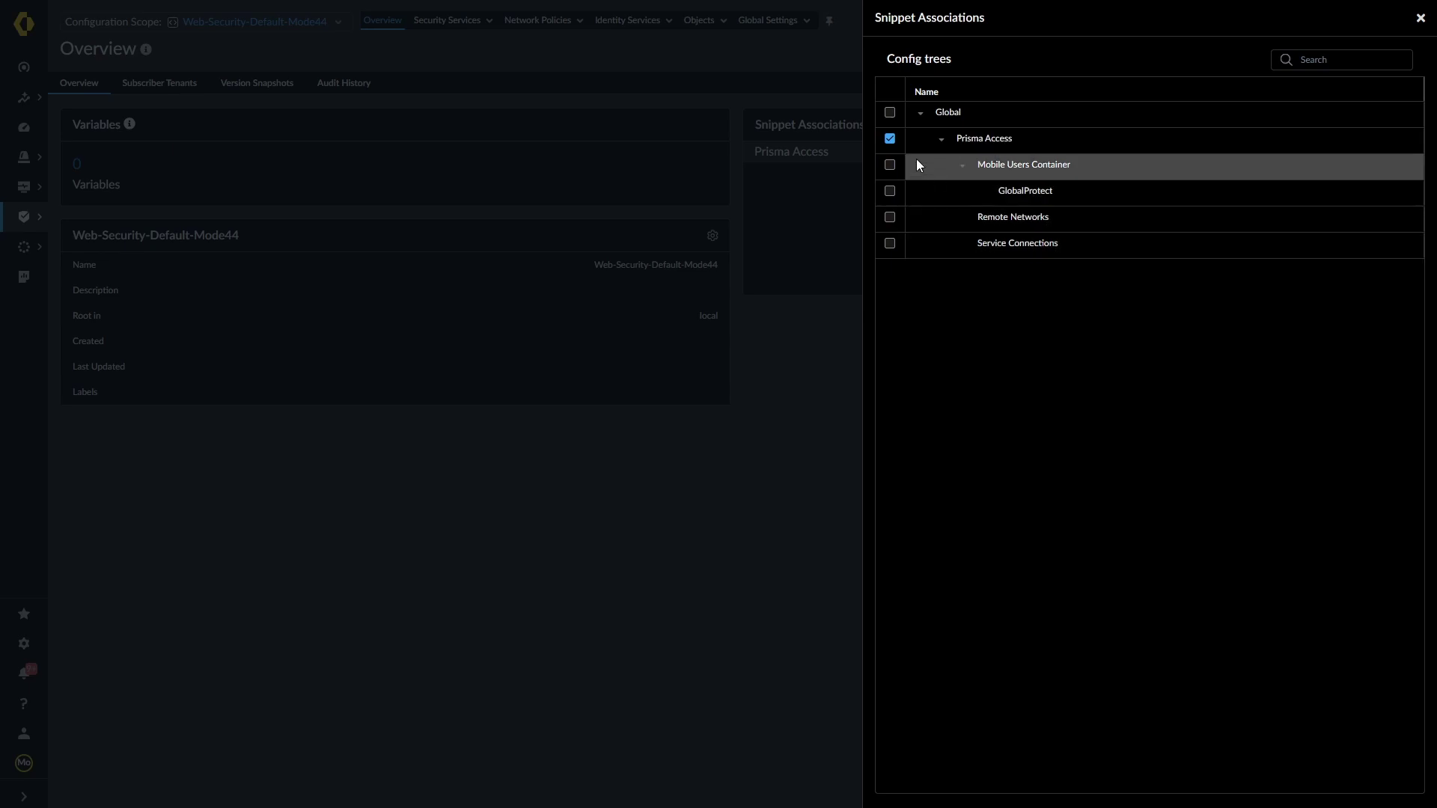
click(890, 139)
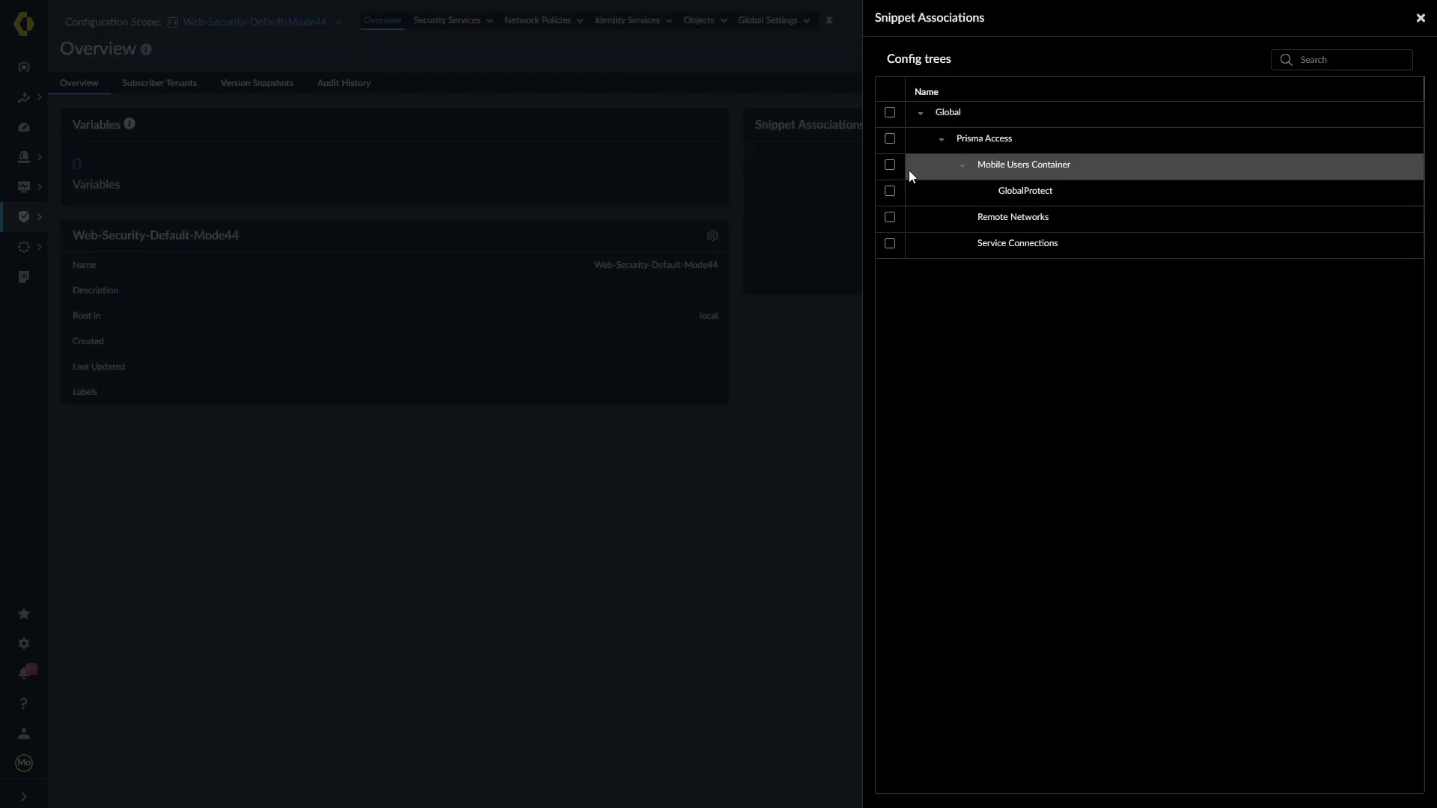
click(889, 165)
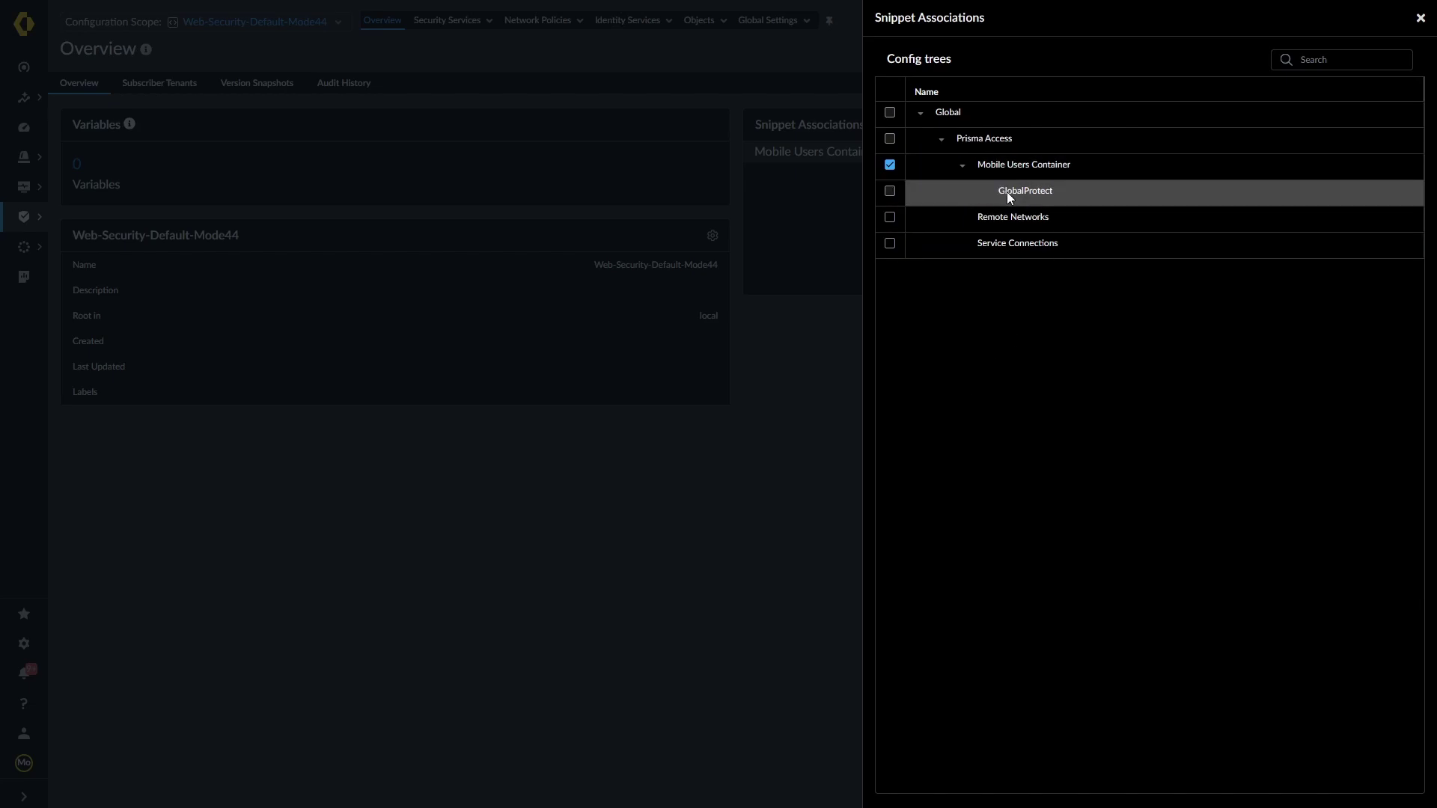
click(890, 217)
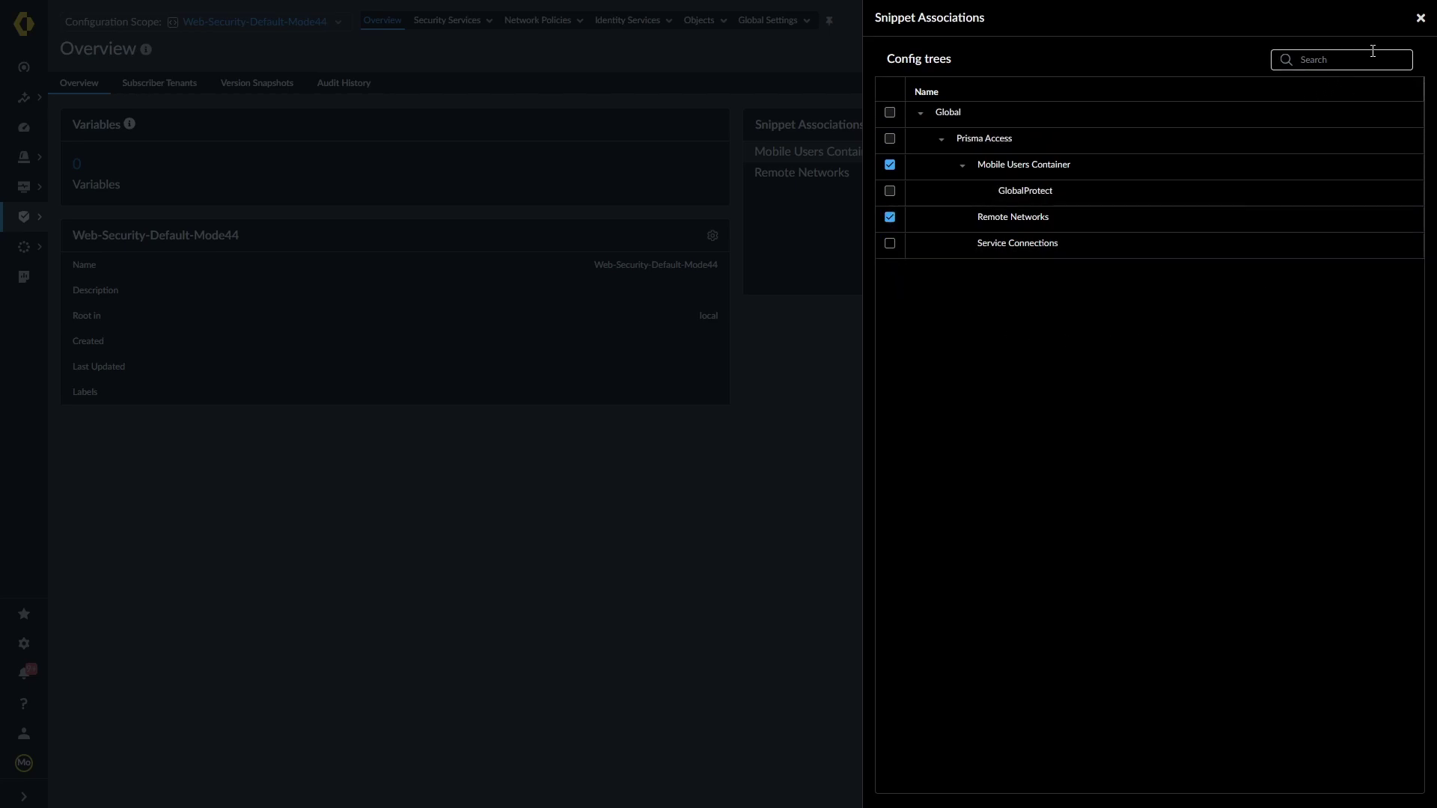
click(1419, 21)
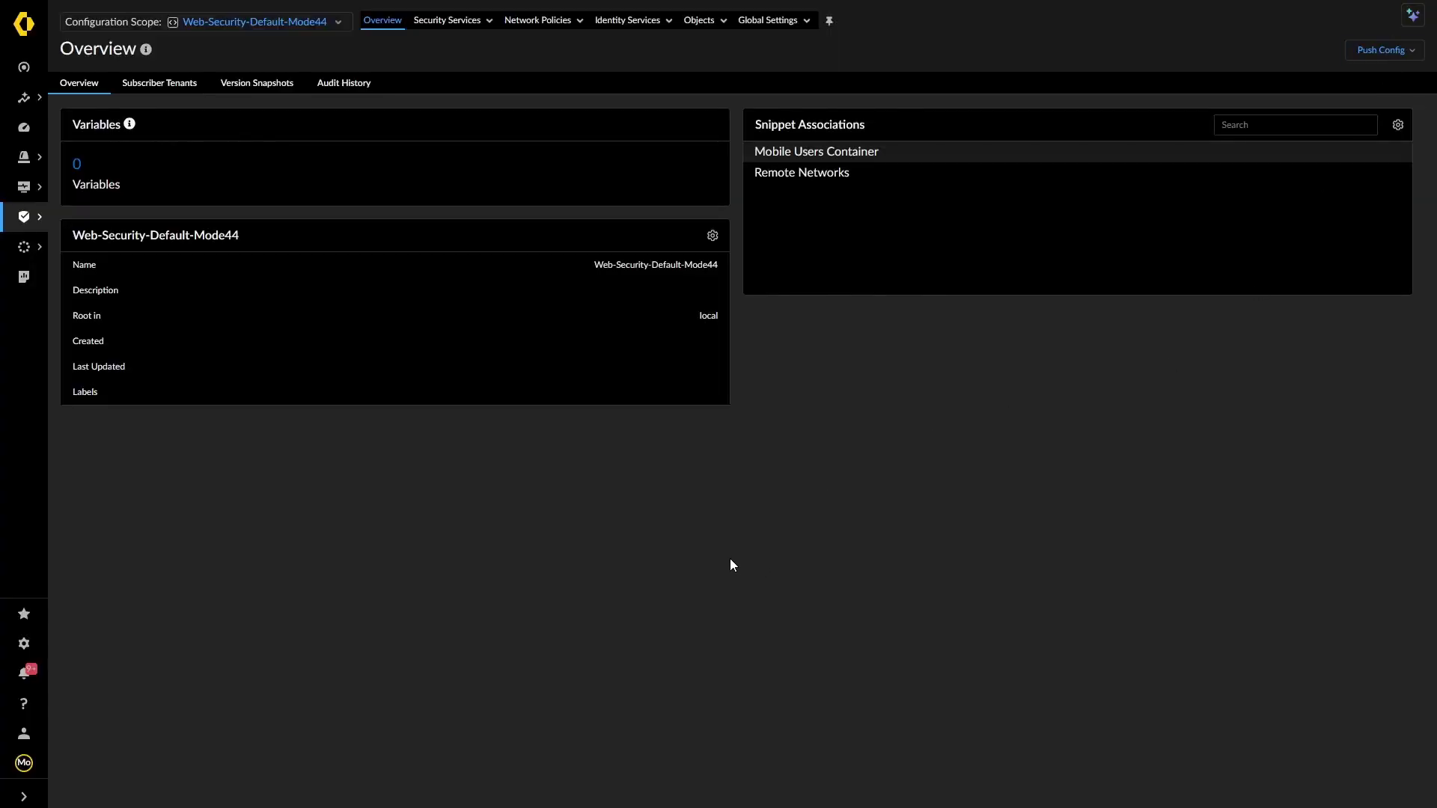
Step: Switch the scope to the Prisma Access folder and view its Vulnerability Protection profiles
click(334, 25)
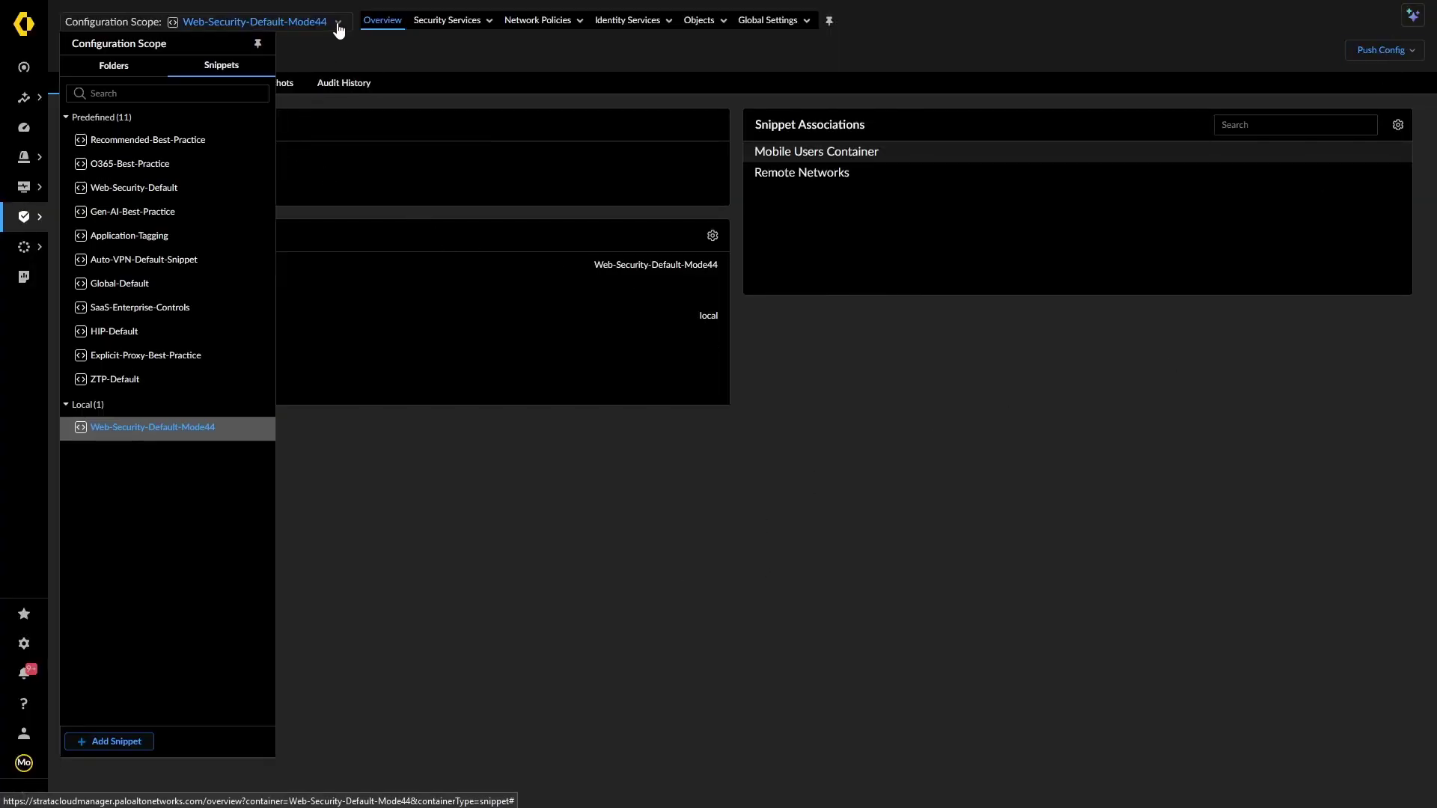
click(114, 65)
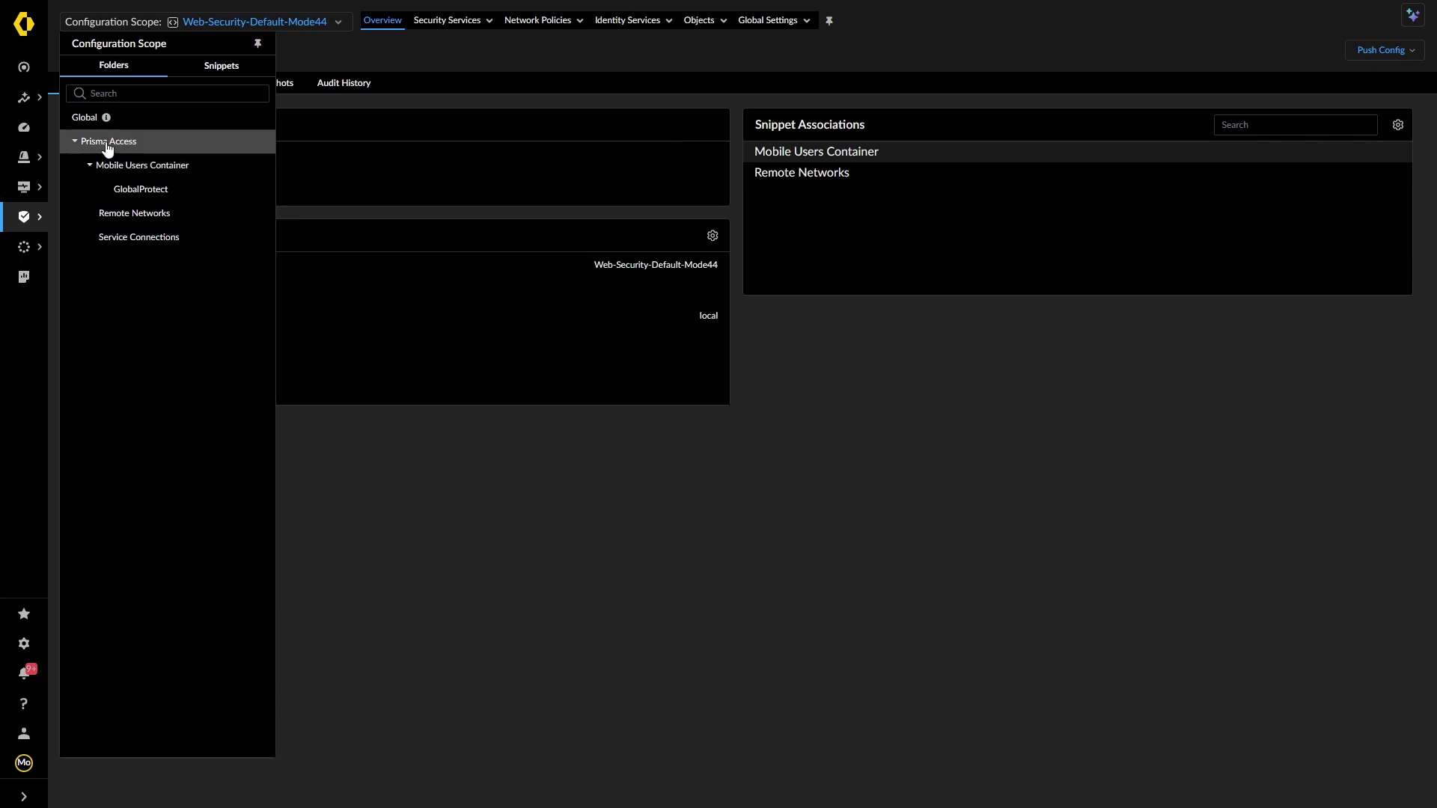
click(105, 142)
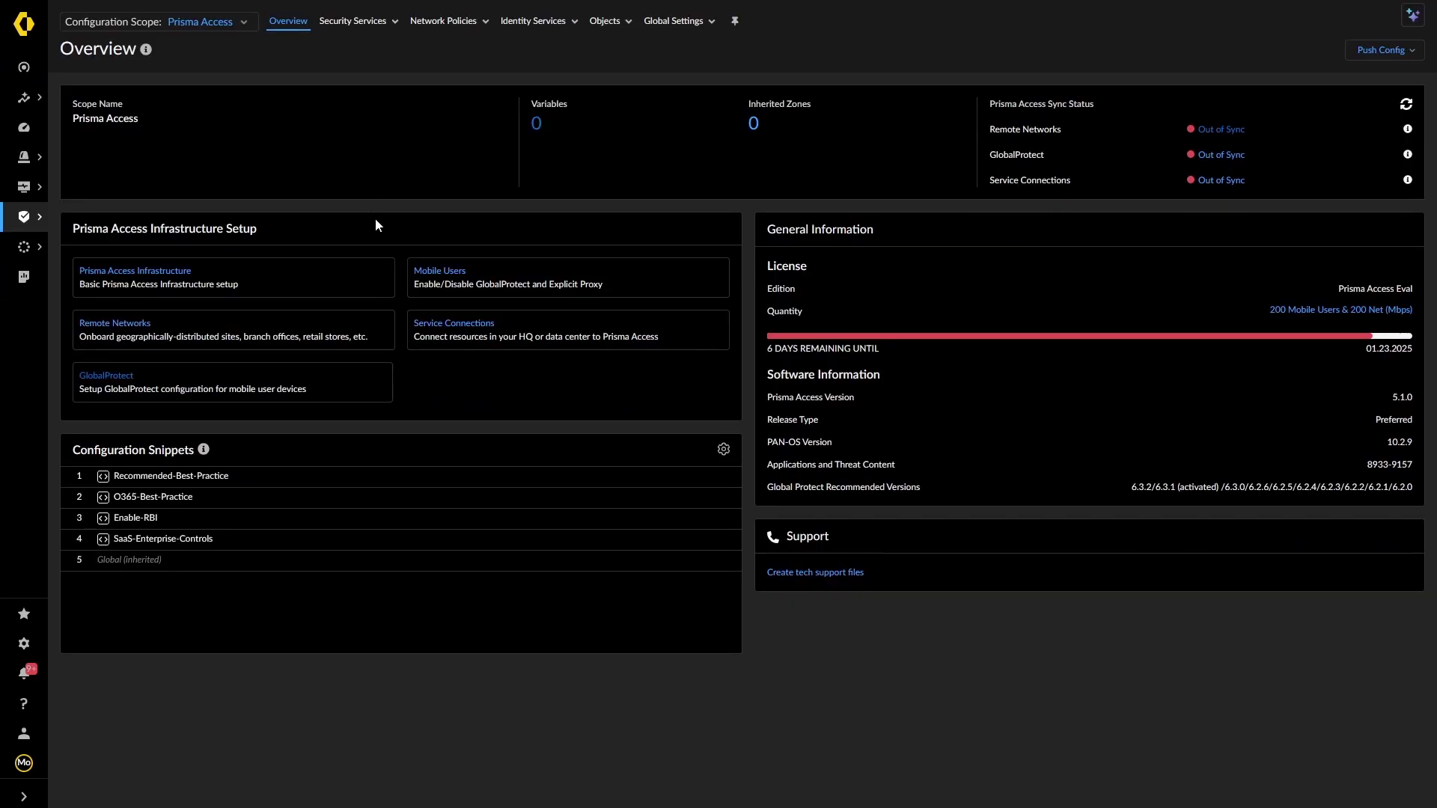
click(374, 22)
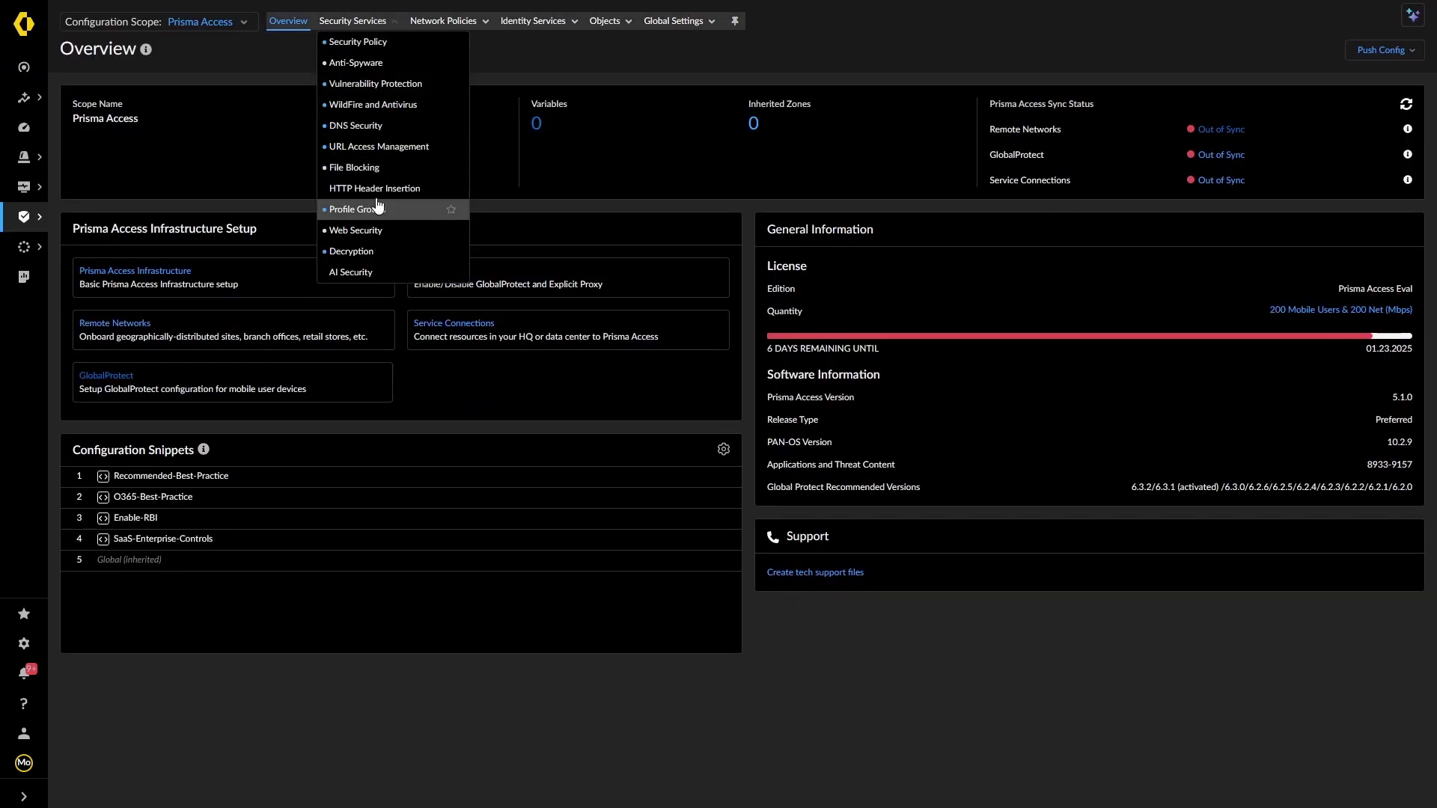
click(367, 85)
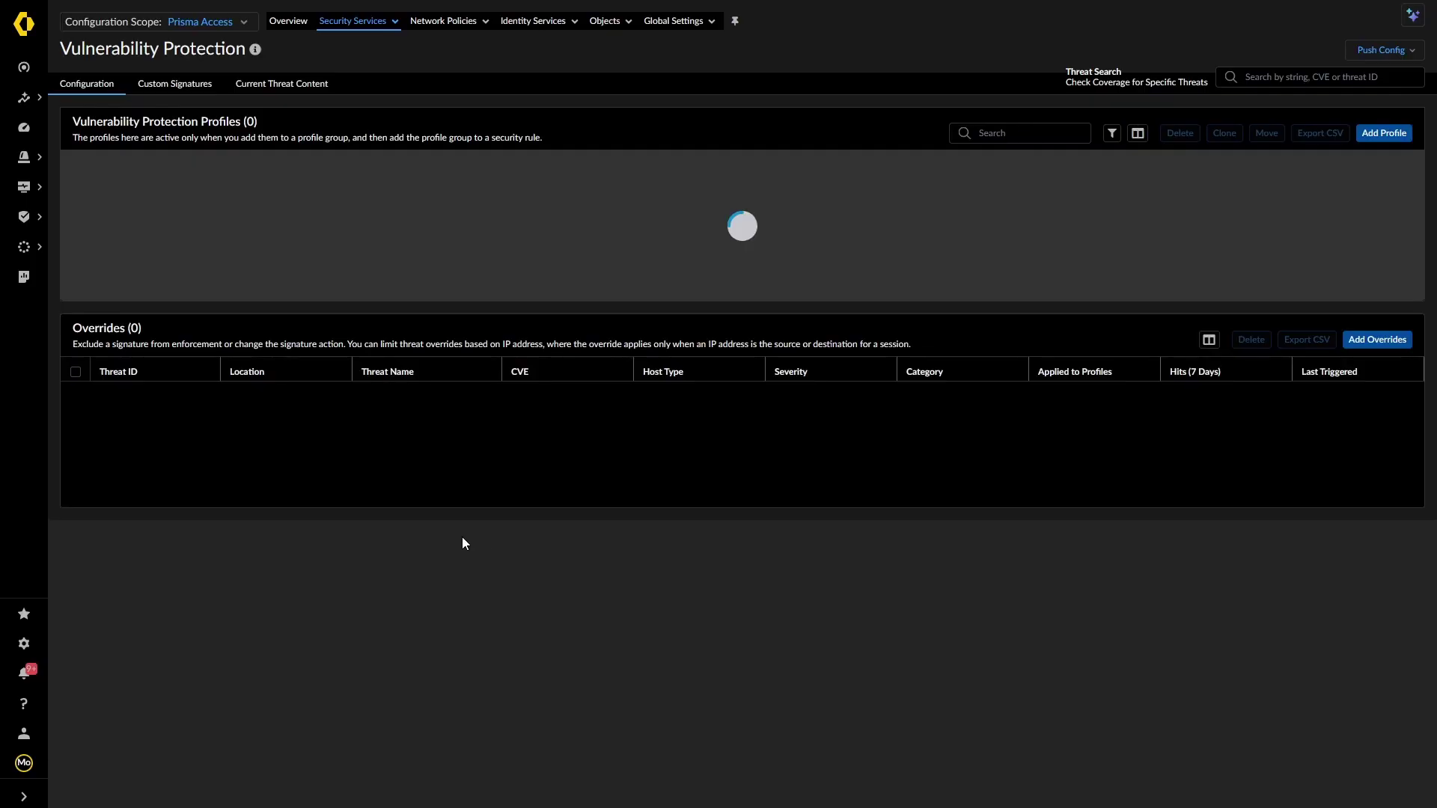
Step: Switch the scope to the GlobalProtect folder and widen the Location column to examine where its Vulnerability Protection profiles originate
scroll(470, 262, down, 1)
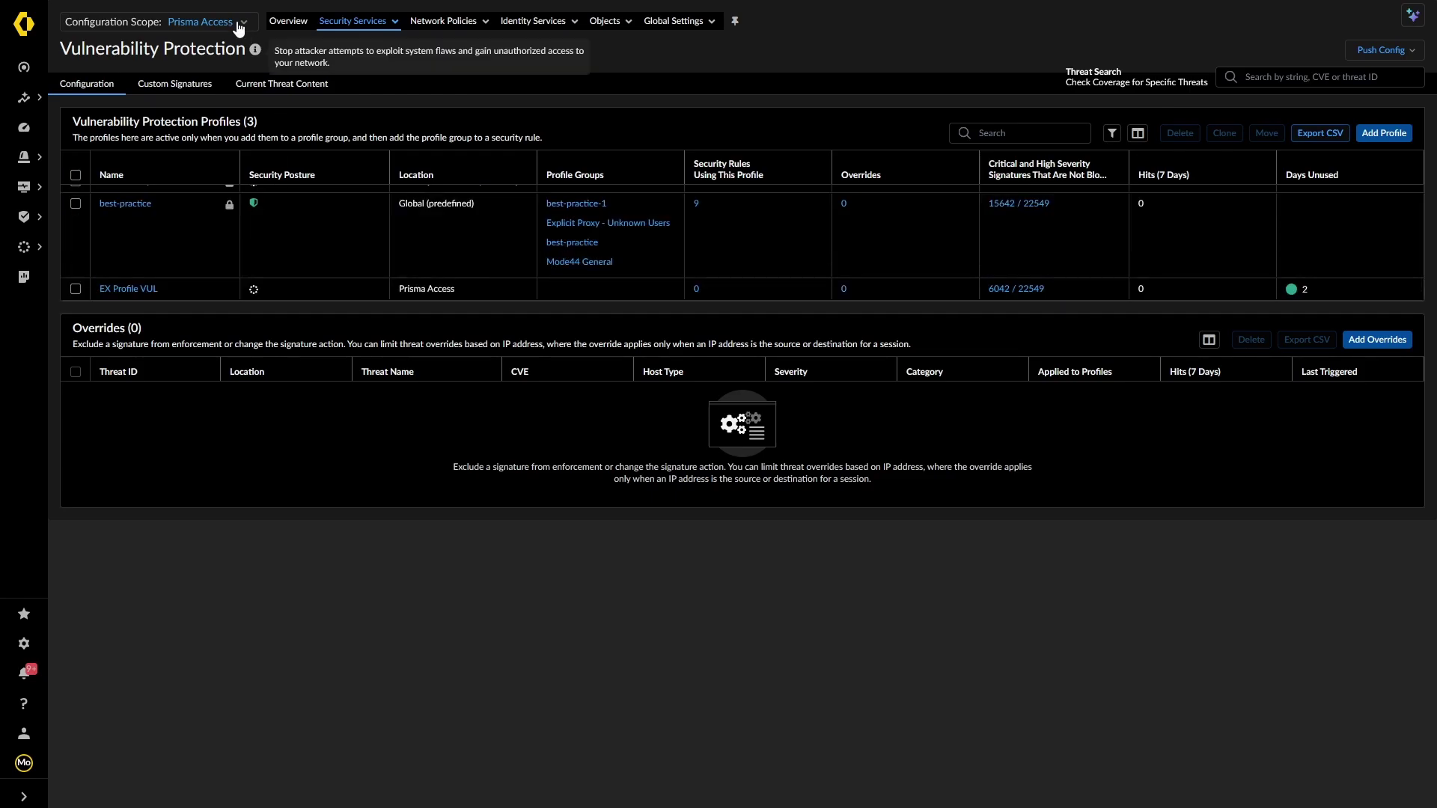
click(239, 22)
click(149, 189)
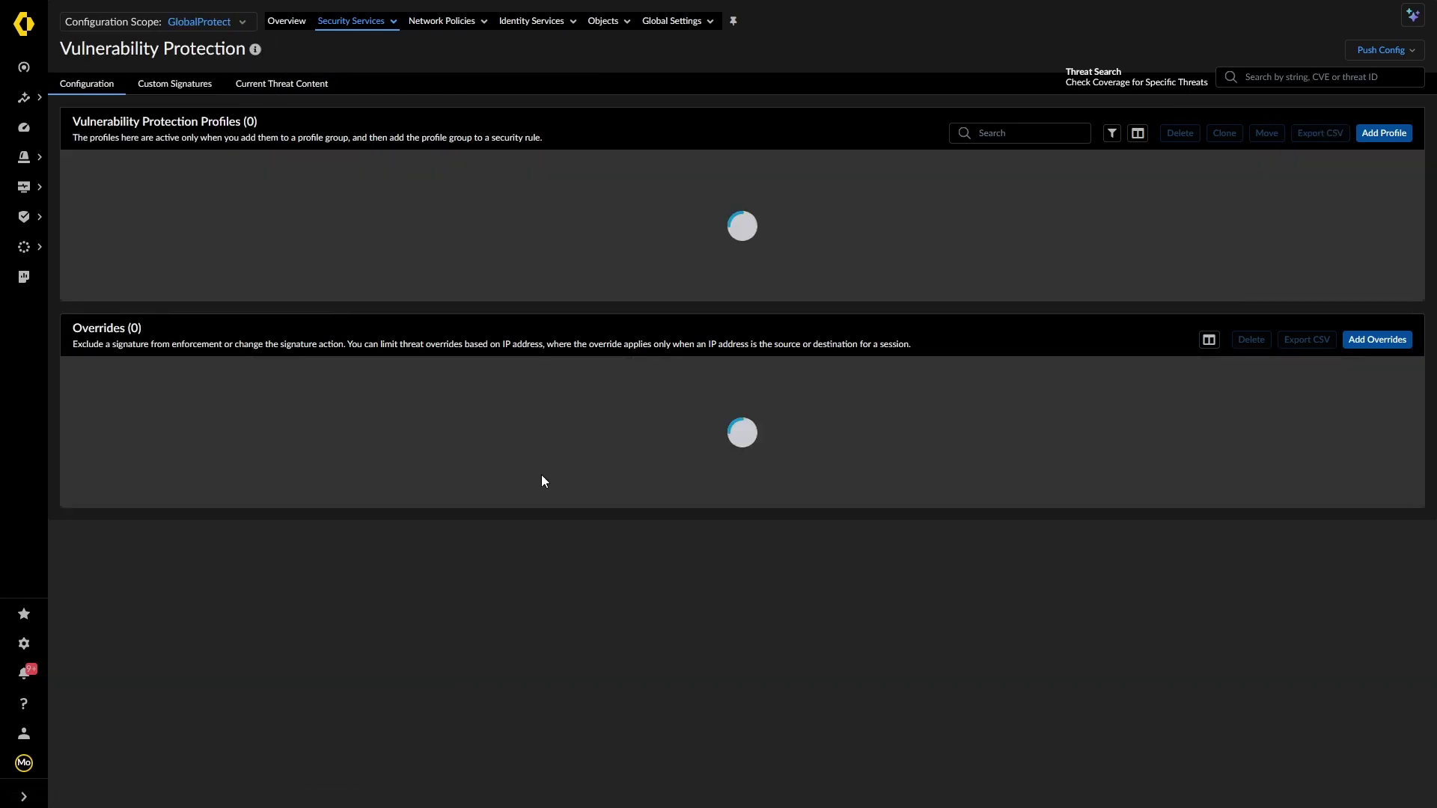
scroll(422, 246, down, 1)
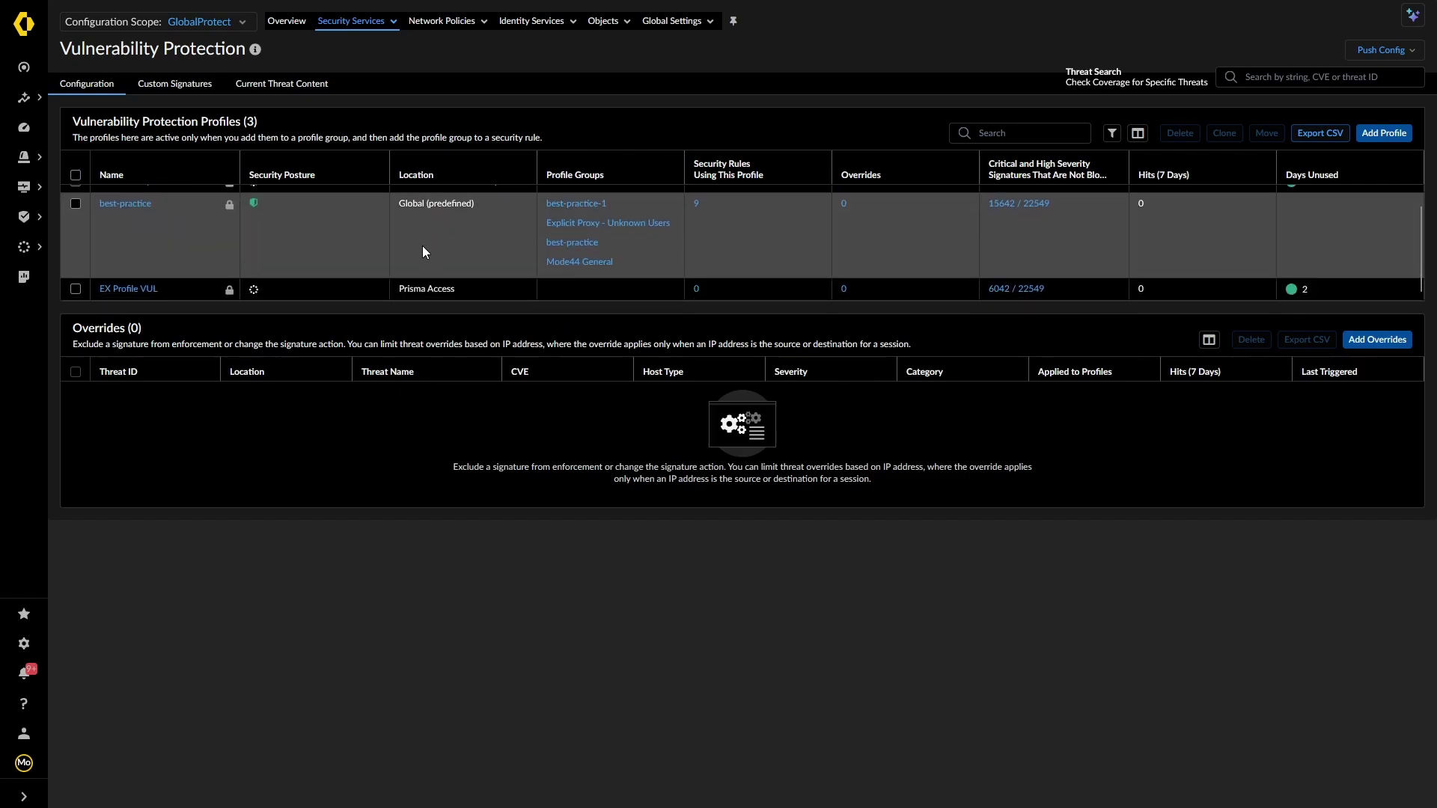
scroll(403, 253, up, 1)
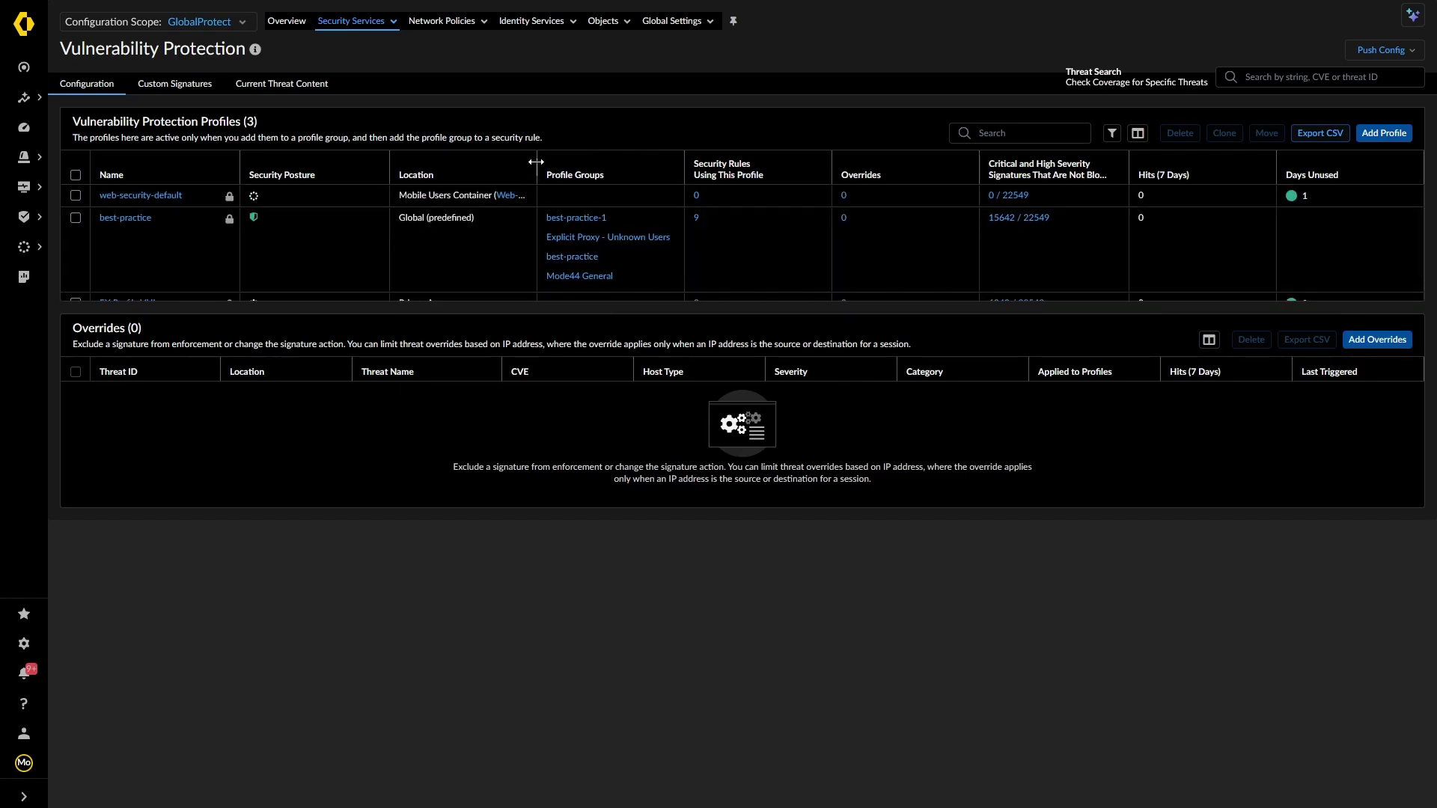
drag(537, 163, 693, 157)
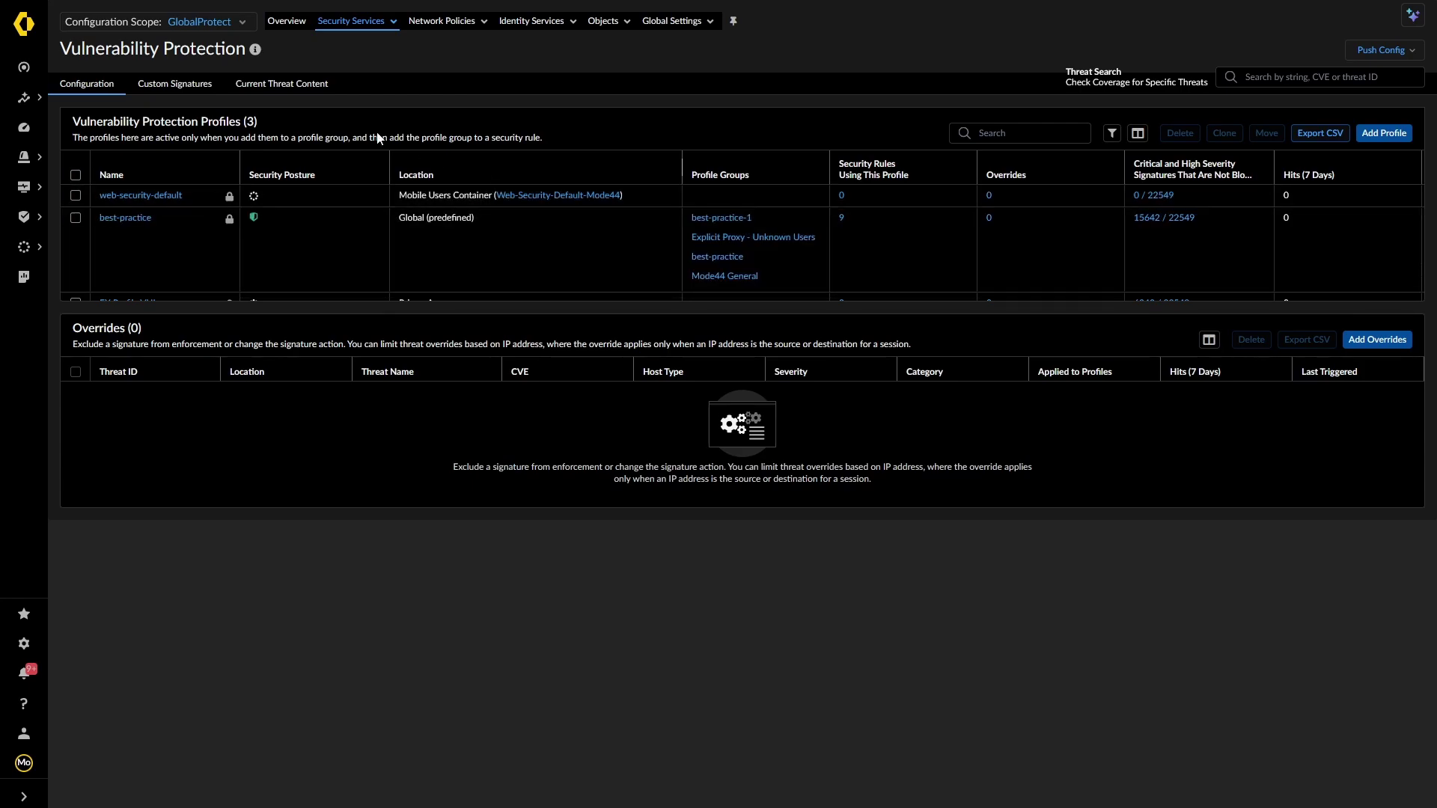
Step: Switch the scope to the Remote Networks folder and view its Vulnerability Protection profiles and their locations
click(242, 21)
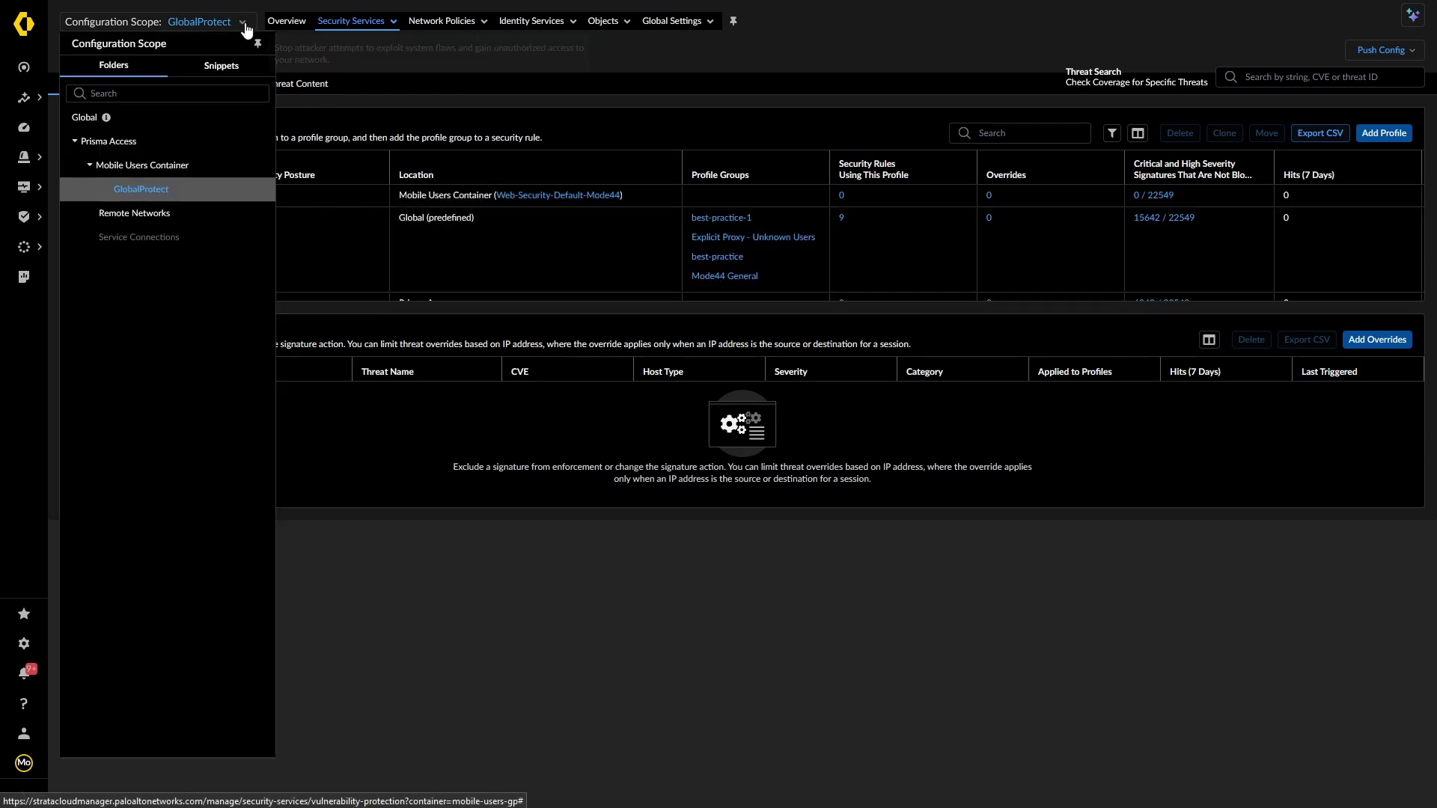
click(129, 214)
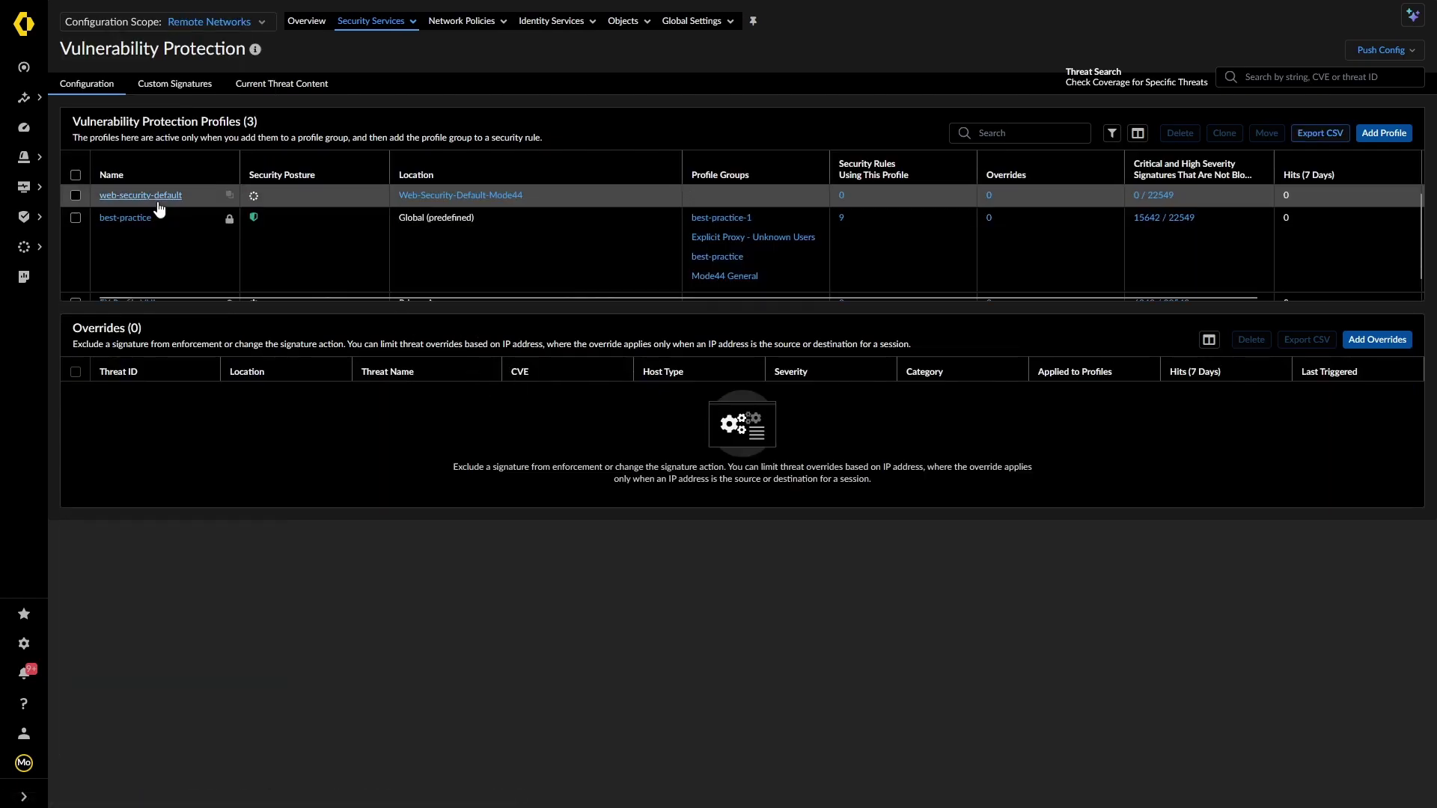
scroll(563, 244, down, 1)
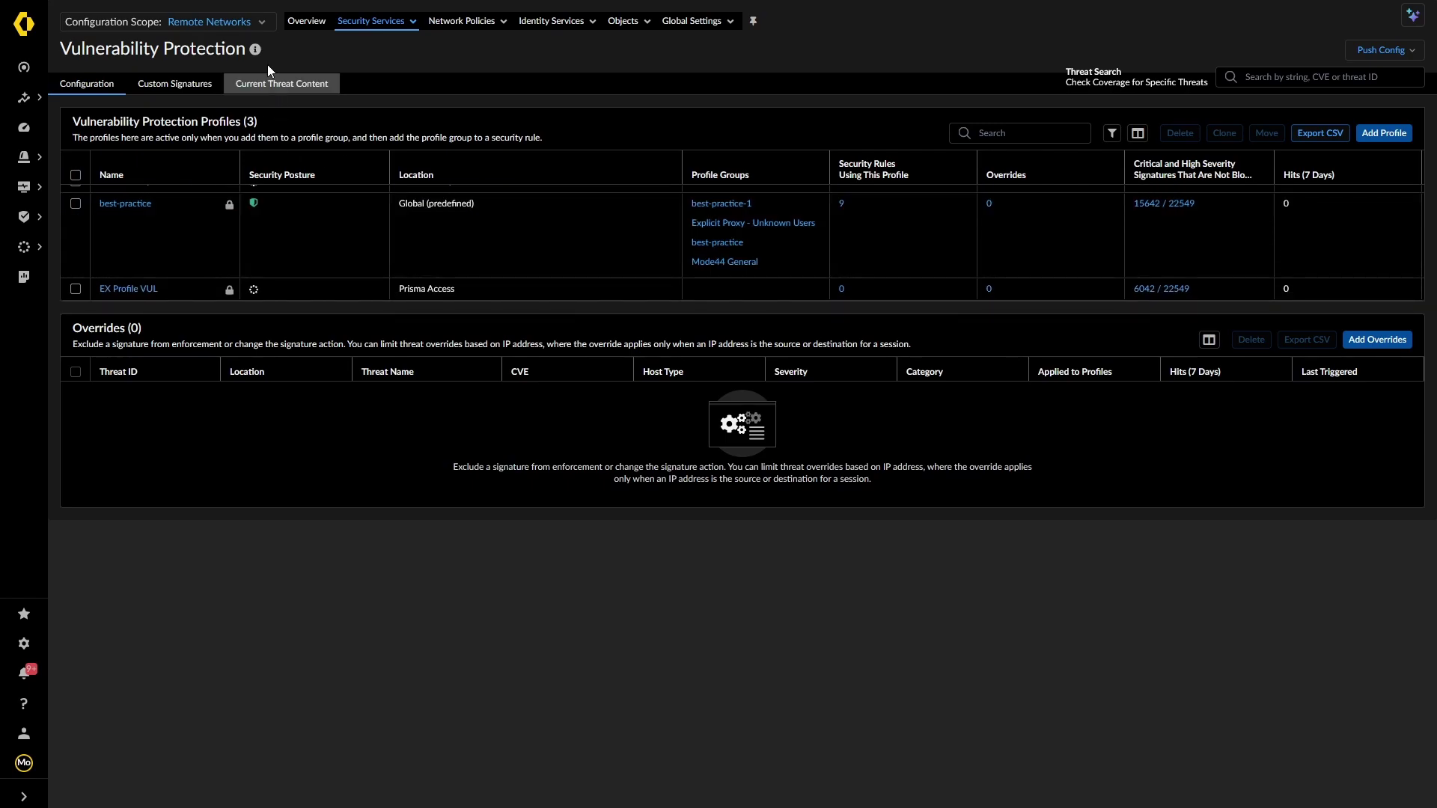
Step: Open the Overview, switch the scope to the Service Connections folder and examine which network policy, identity and global settings it offers
click(262, 22)
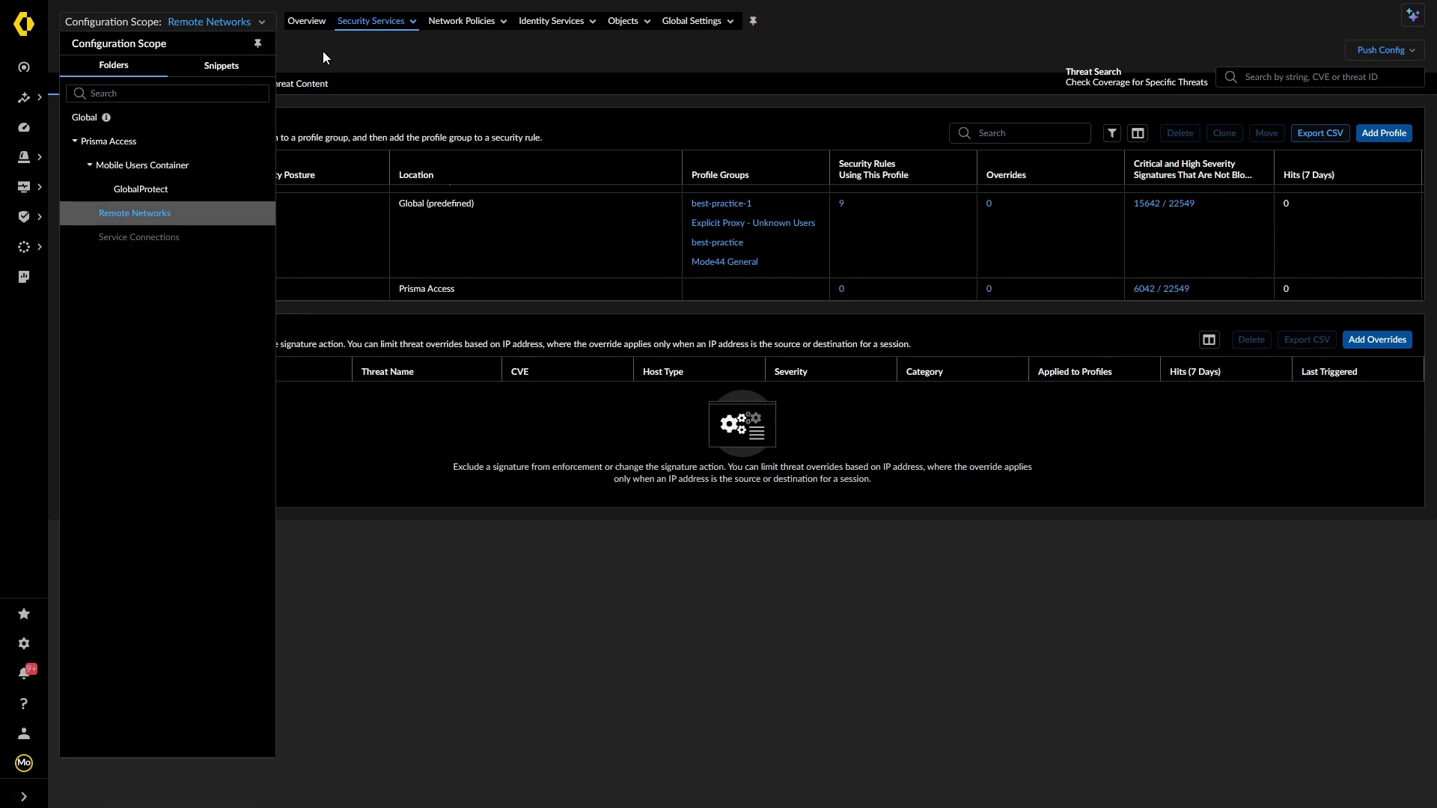
click(321, 22)
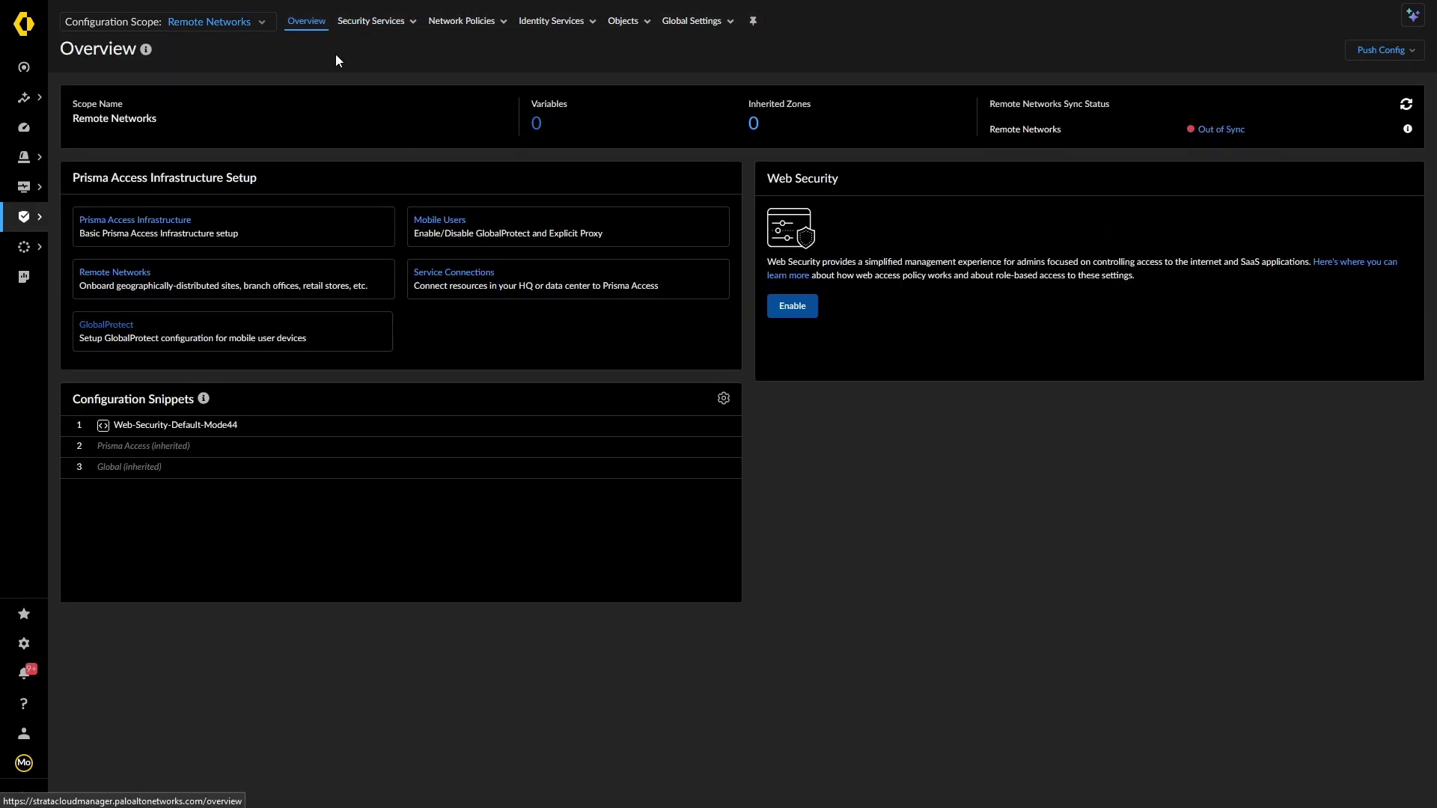
click(244, 28)
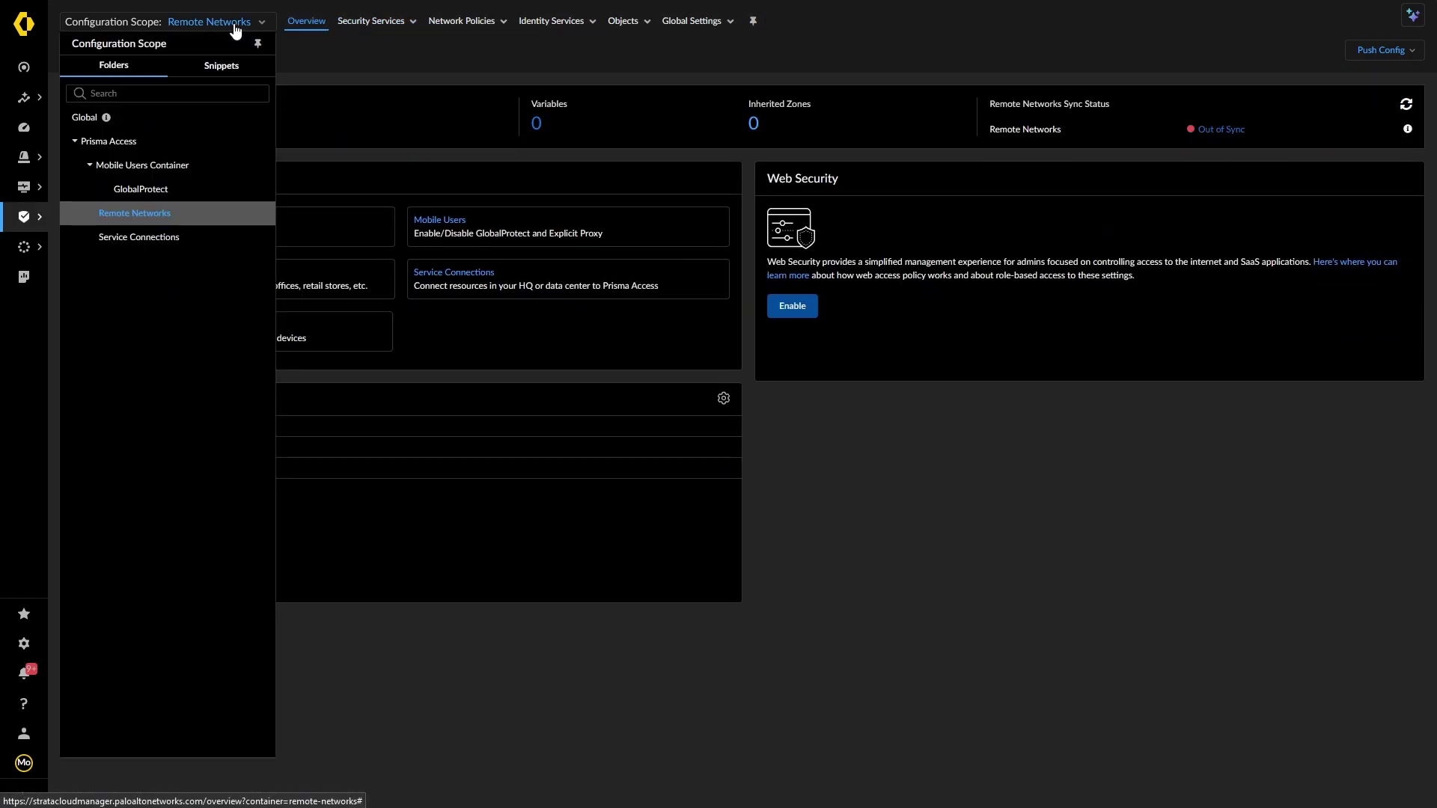
click(120, 238)
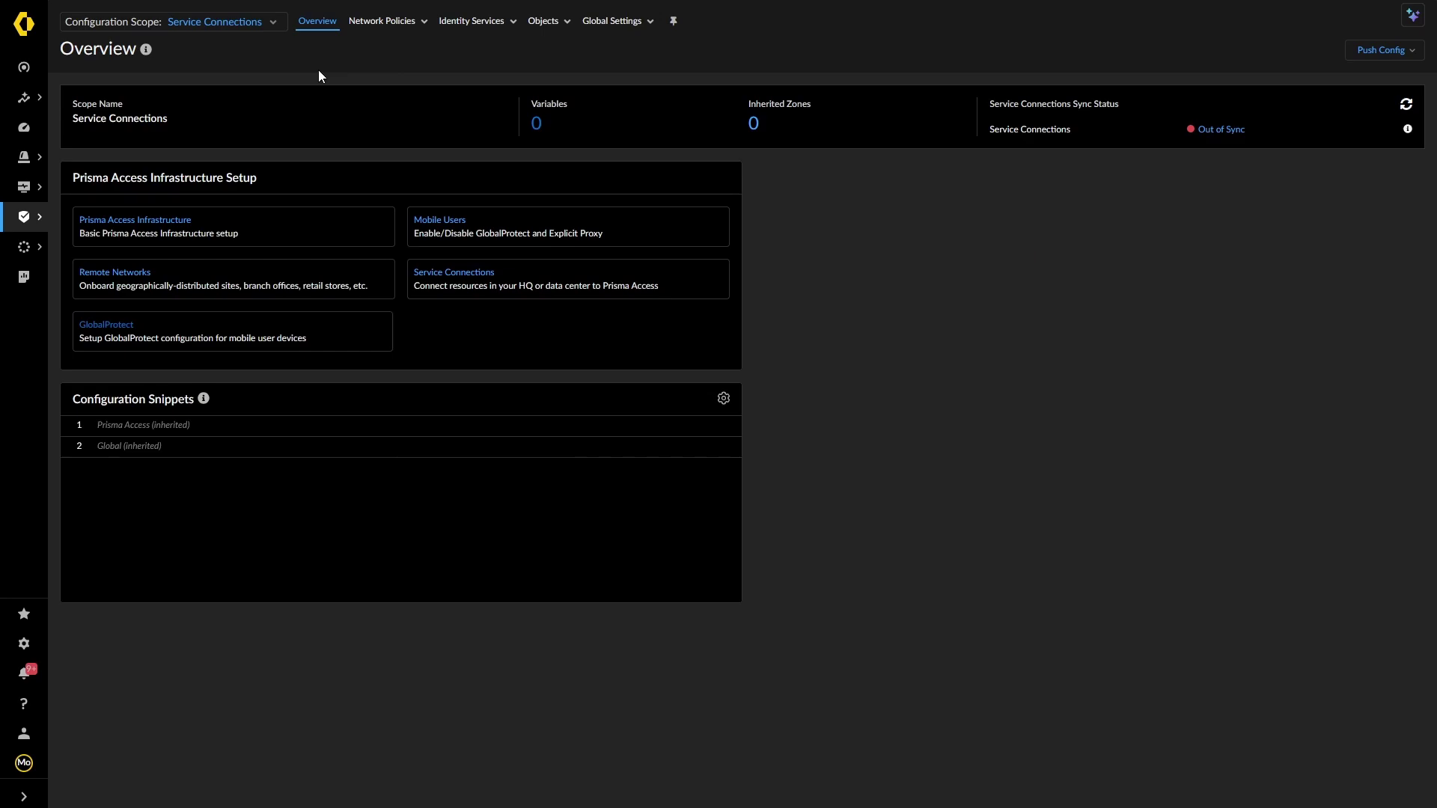
click(381, 21)
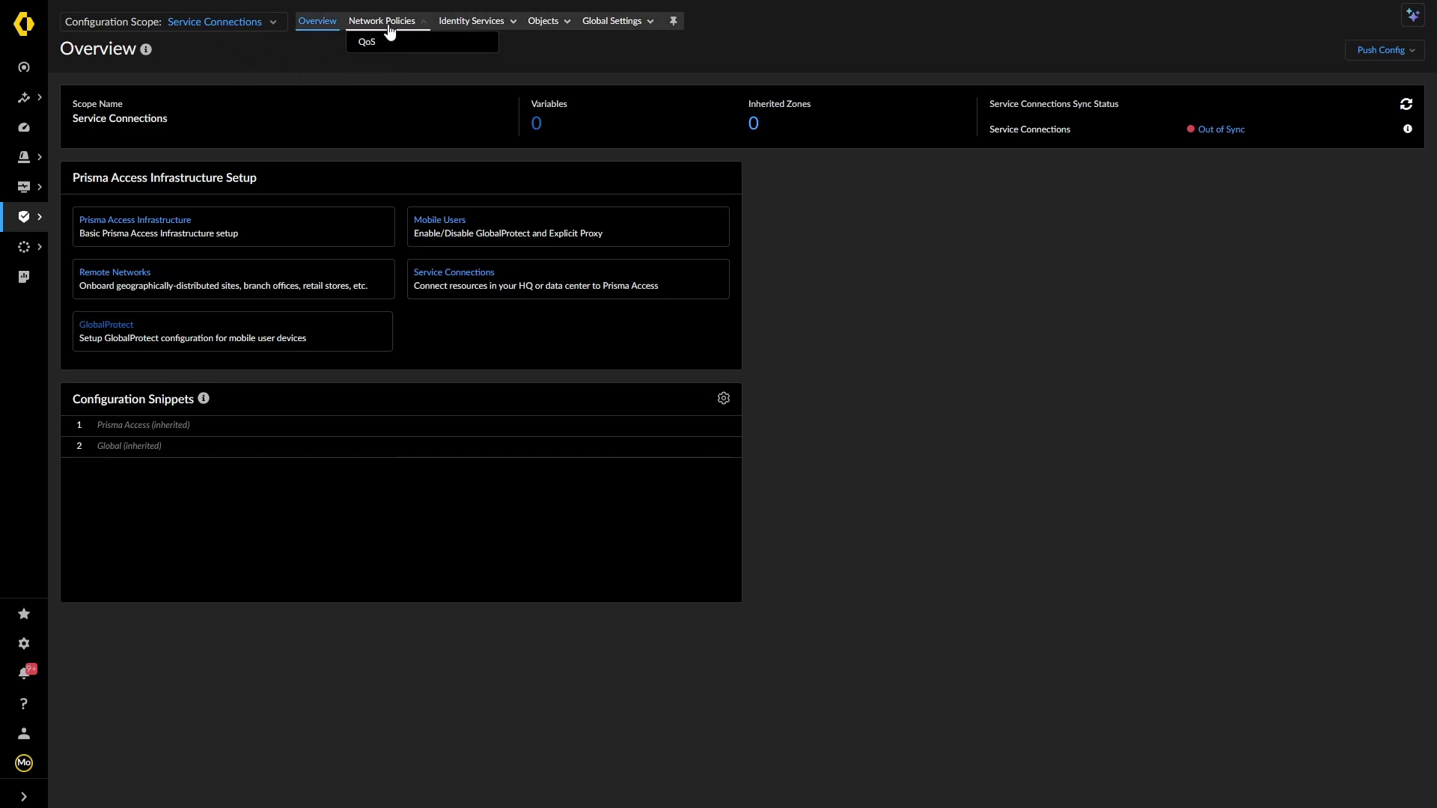
click(509, 22)
click(602, 21)
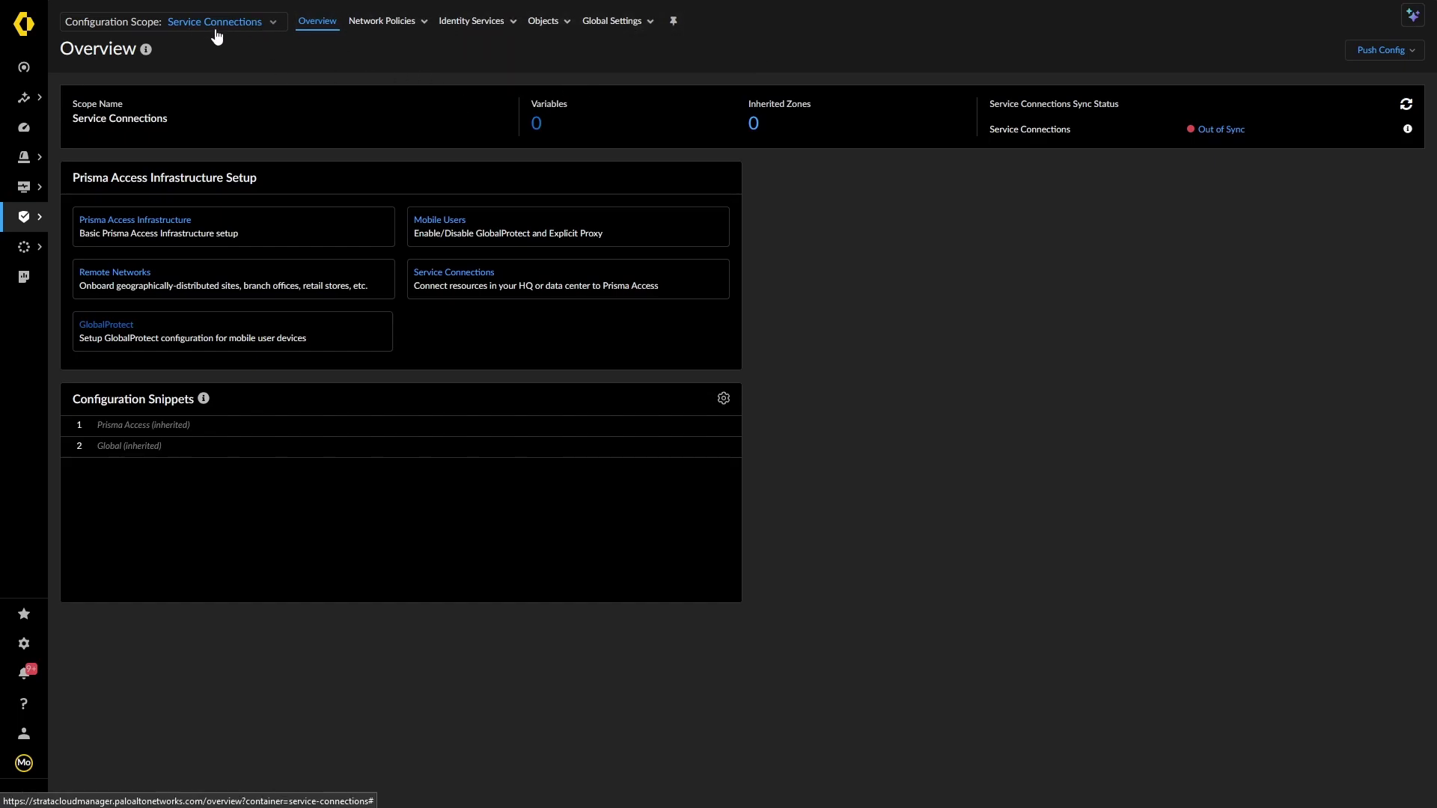
click(381, 21)
Step: Switch the scope to the GlobalProtect folder, view its Application Override policy and check which folders support that policy
click(258, 22)
click(155, 186)
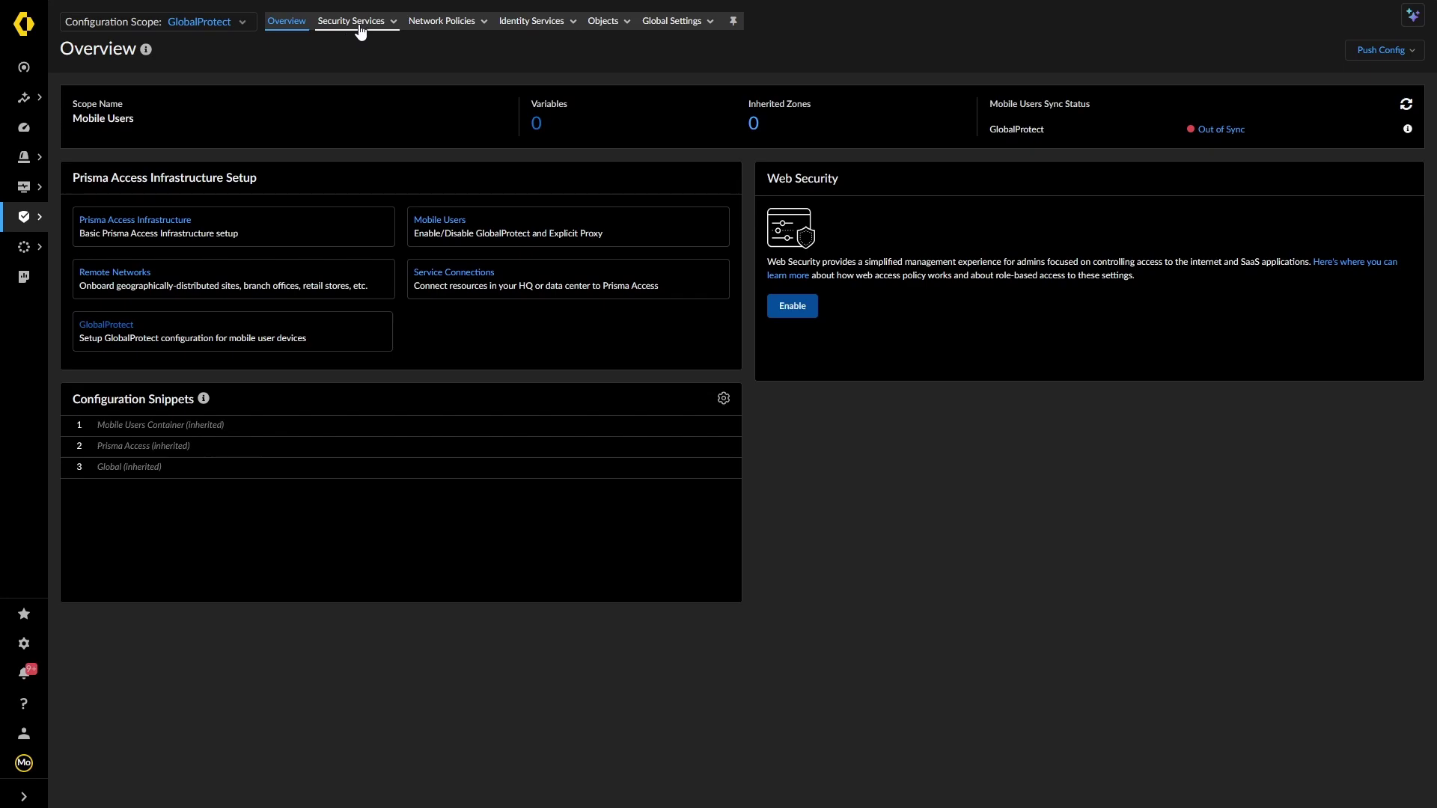
click(458, 30)
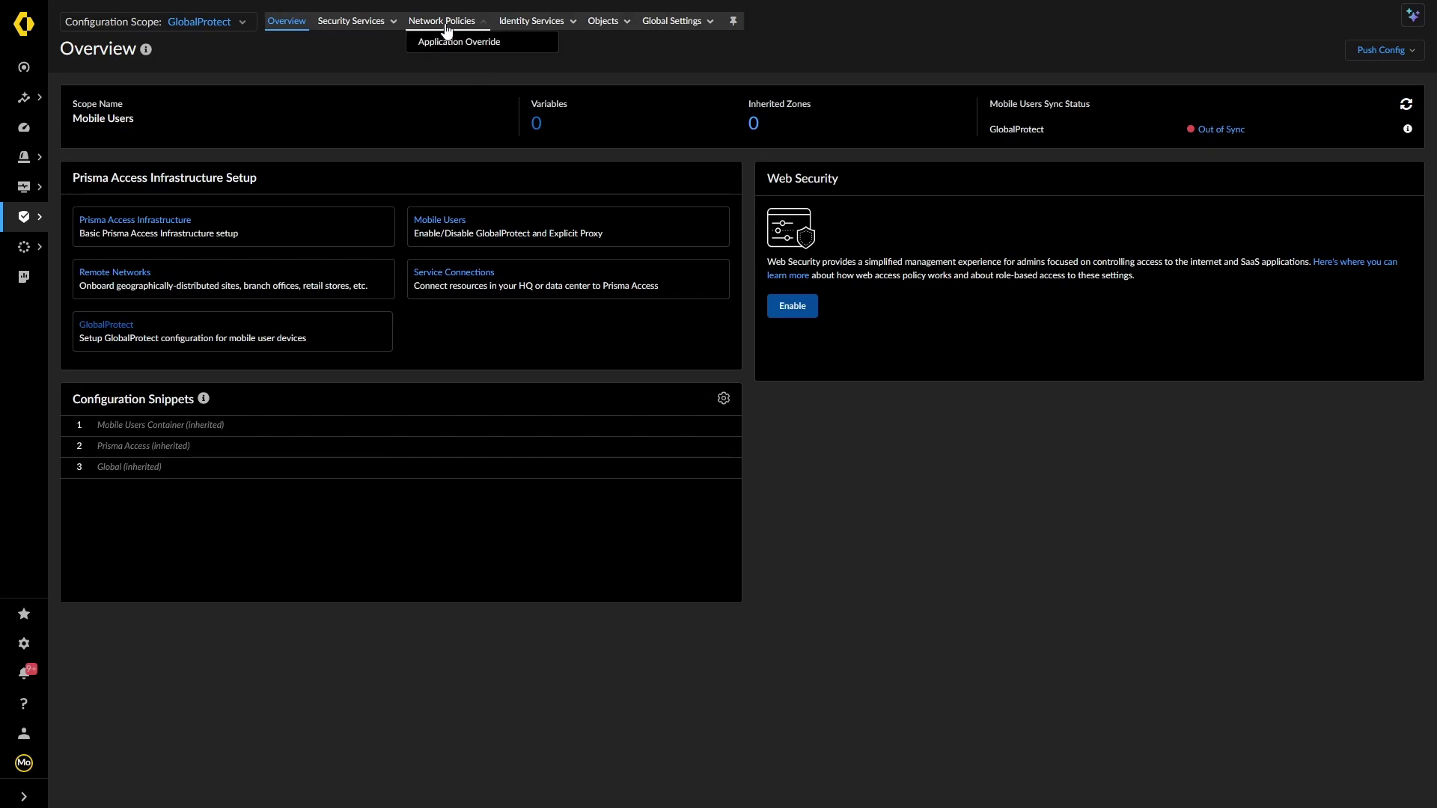
click(517, 28)
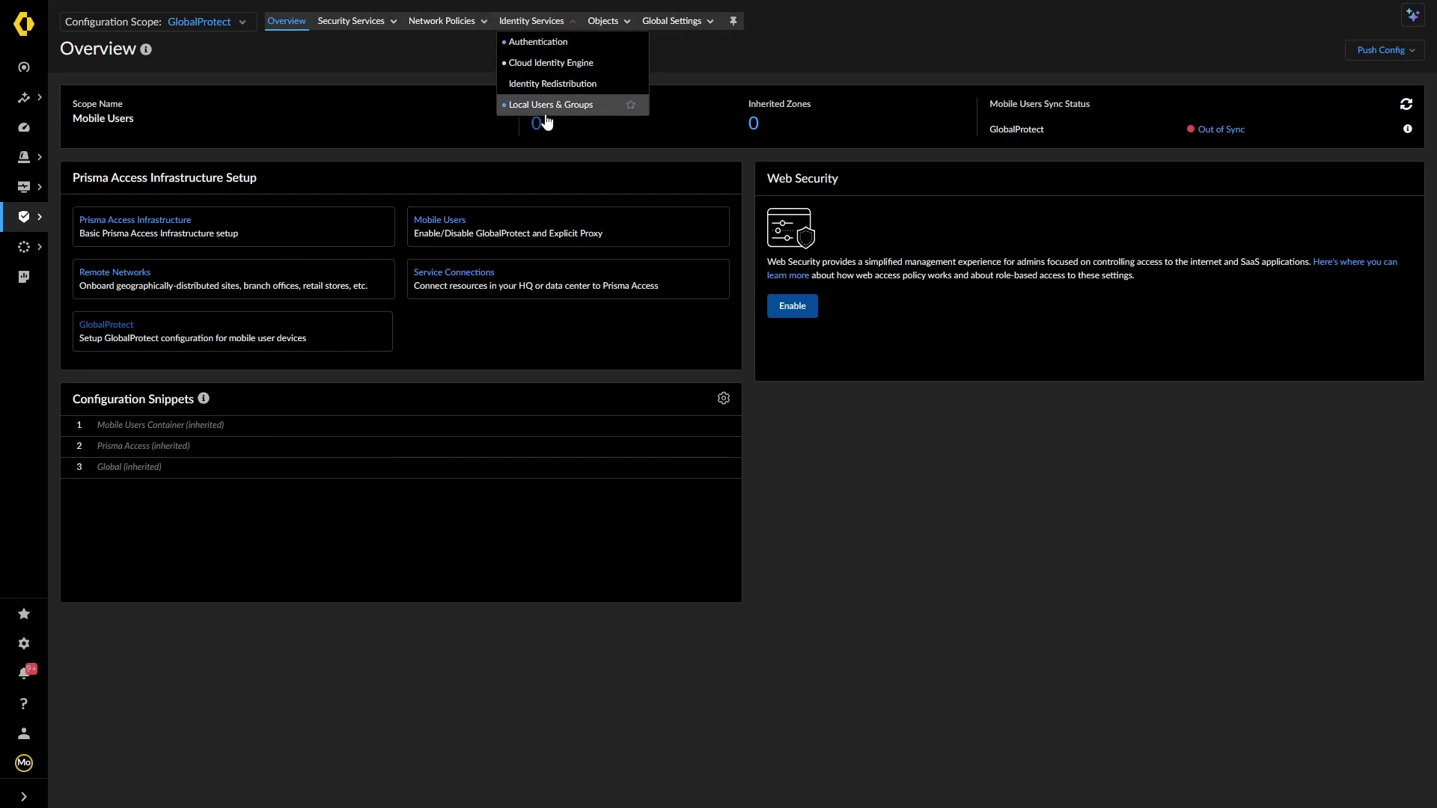
click(598, 29)
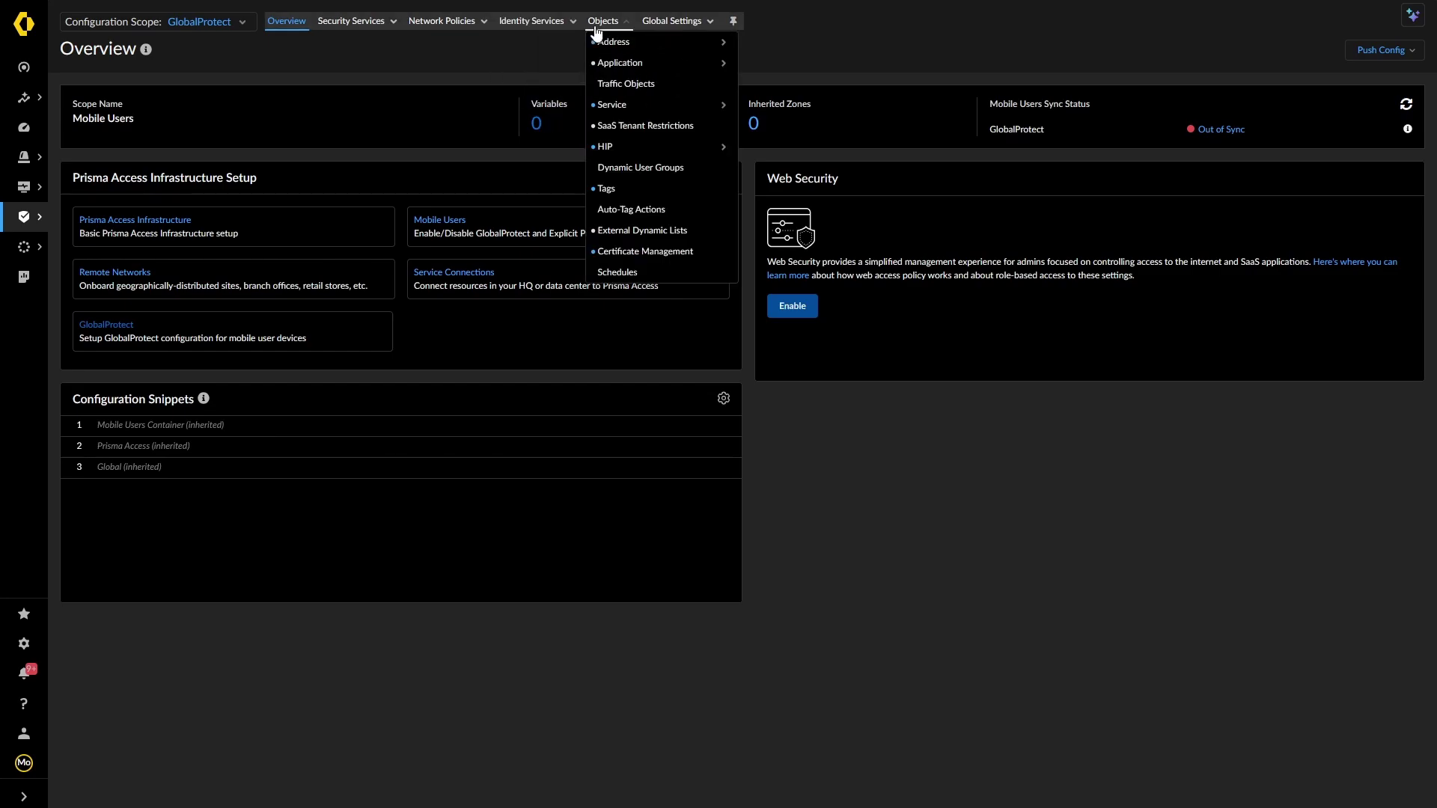
click(533, 23)
click(443, 27)
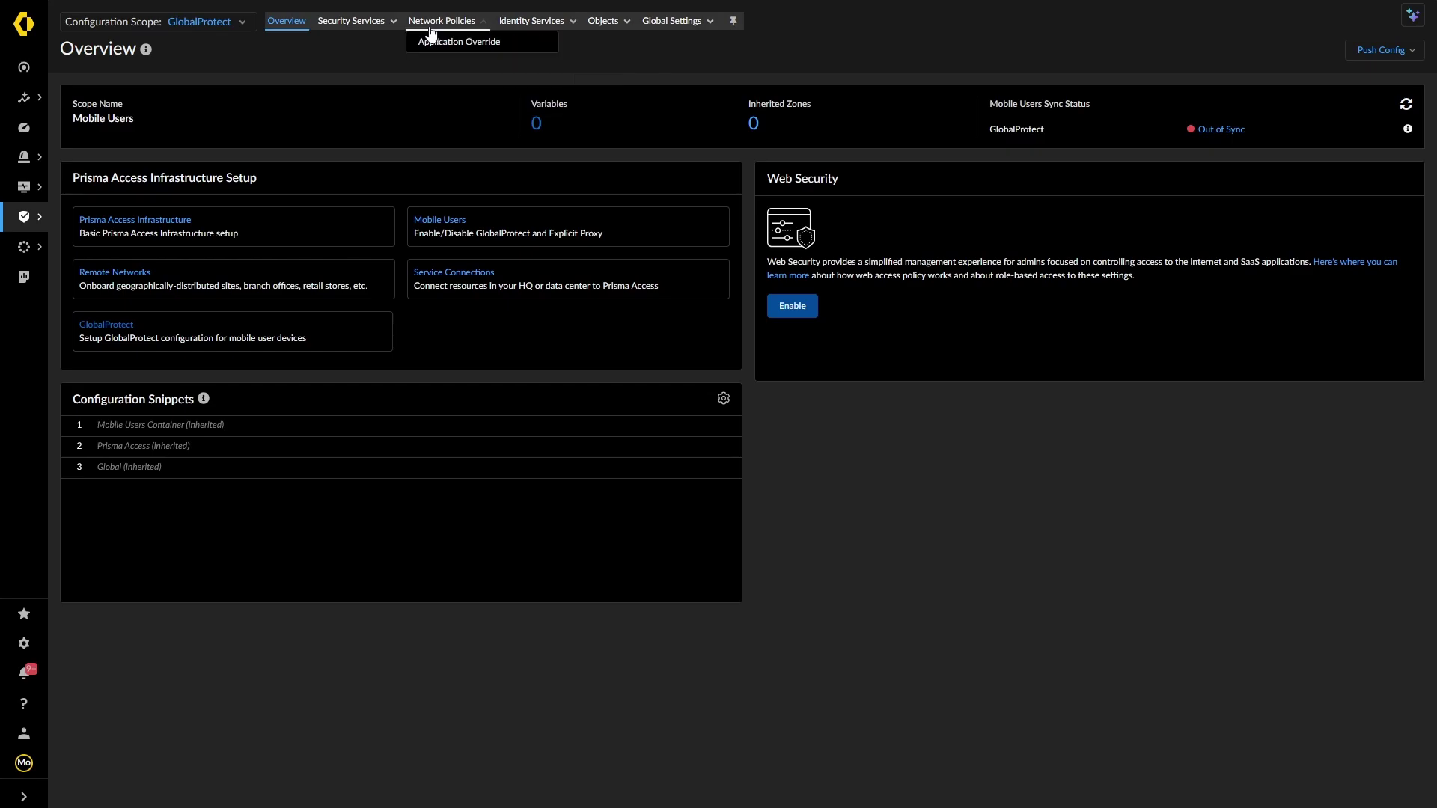
click(438, 42)
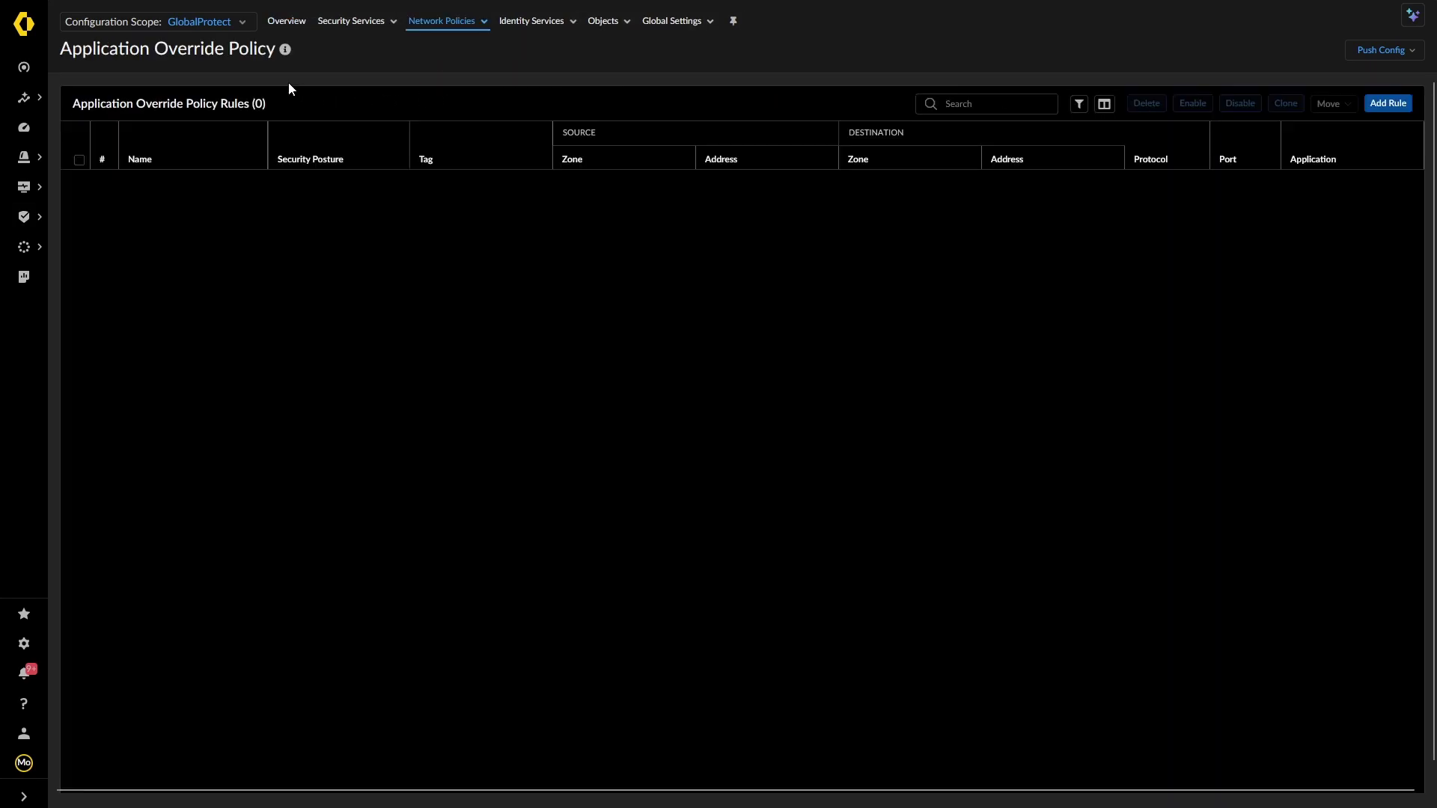
click(238, 23)
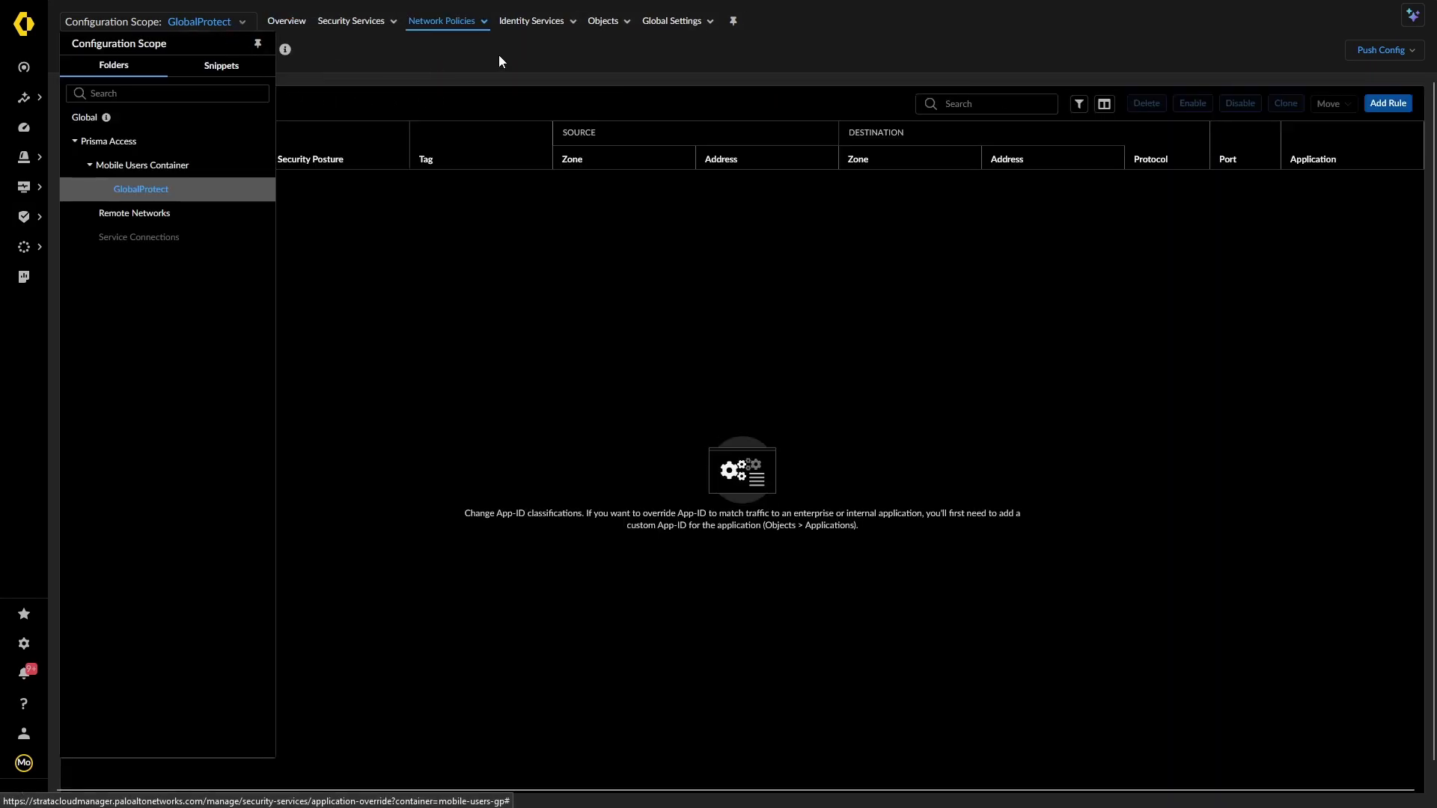
Step: Open the Authentication settings and compare the authentication profiles of the Service Connections and GlobalProtect folders
click(539, 23)
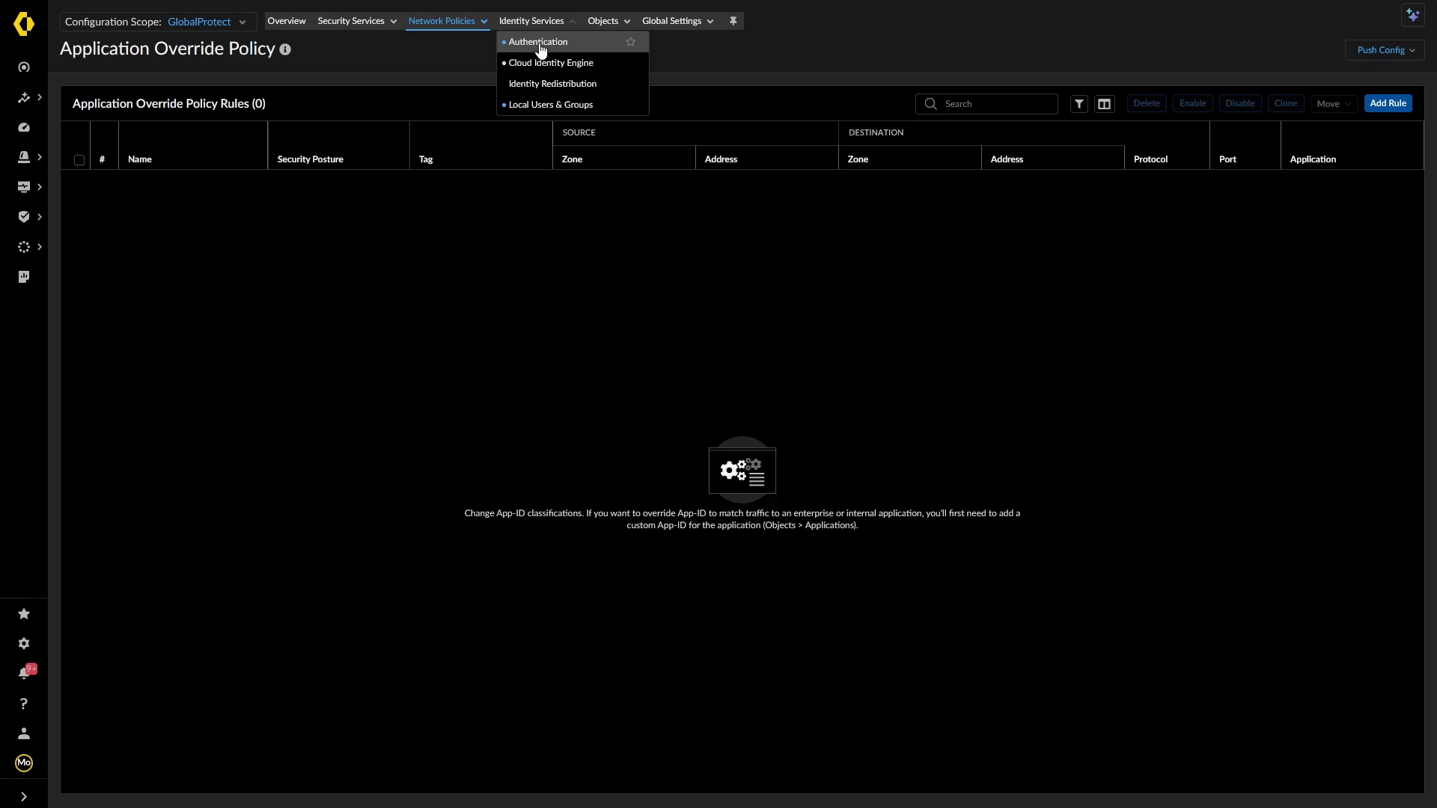
click(540, 44)
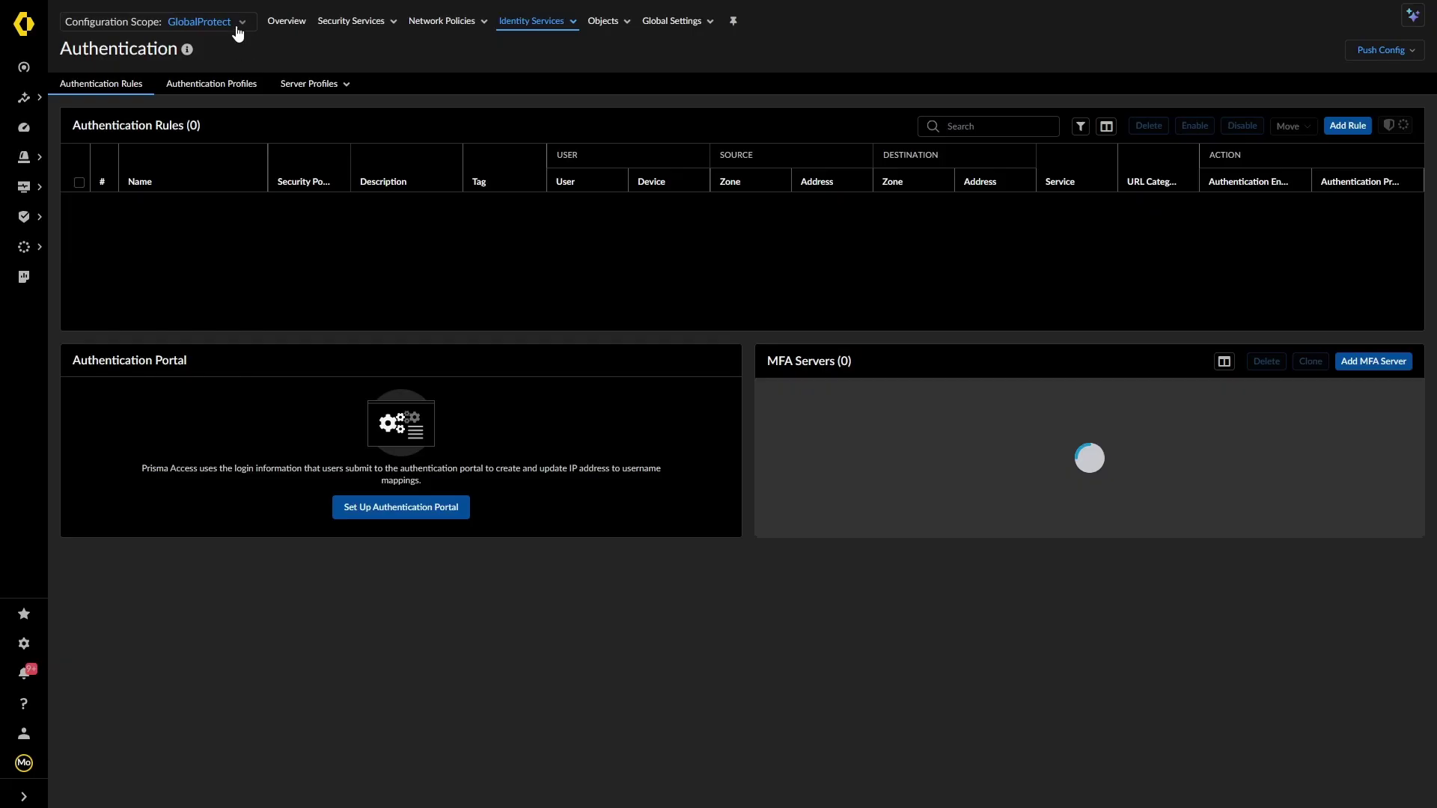
click(238, 30)
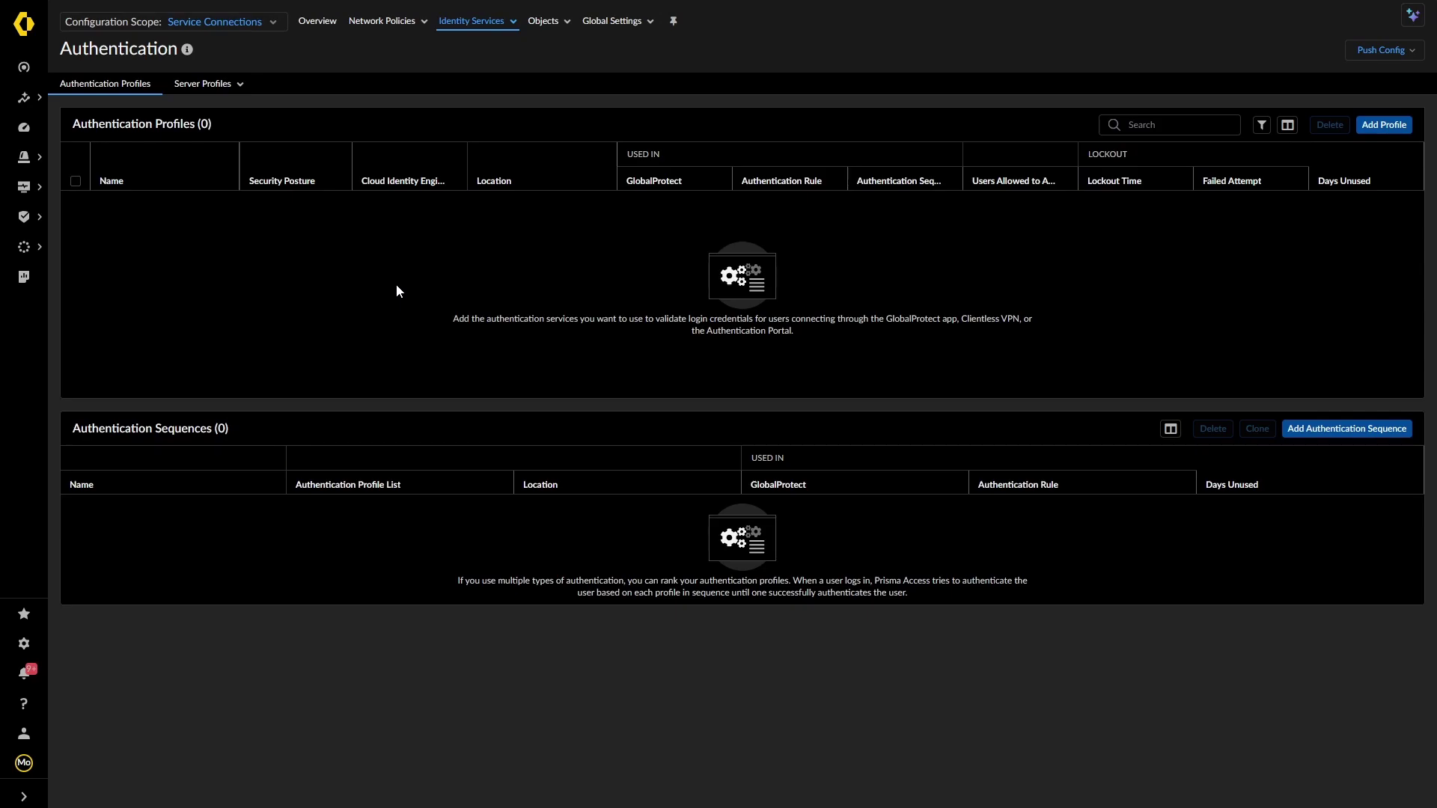
click(271, 25)
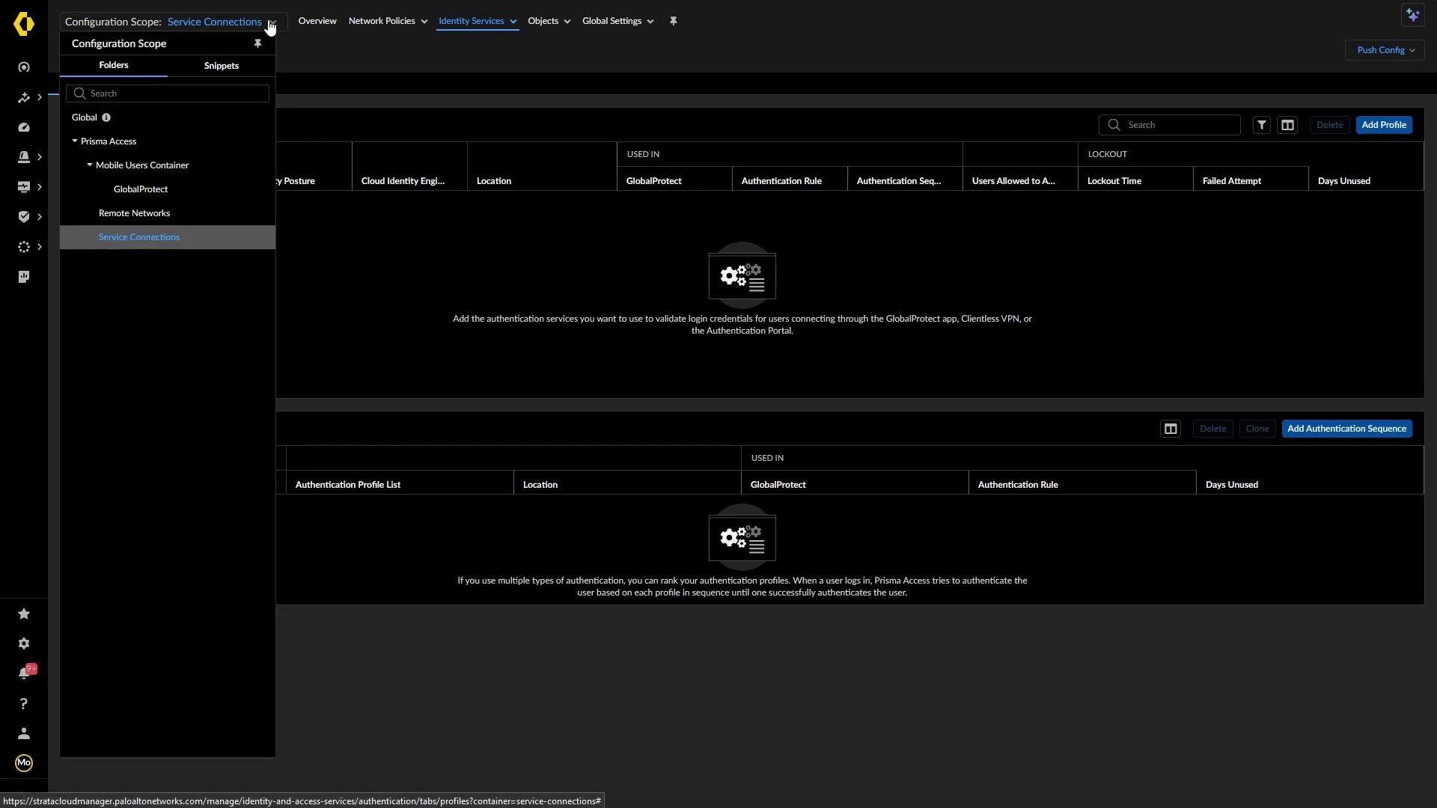
click(154, 189)
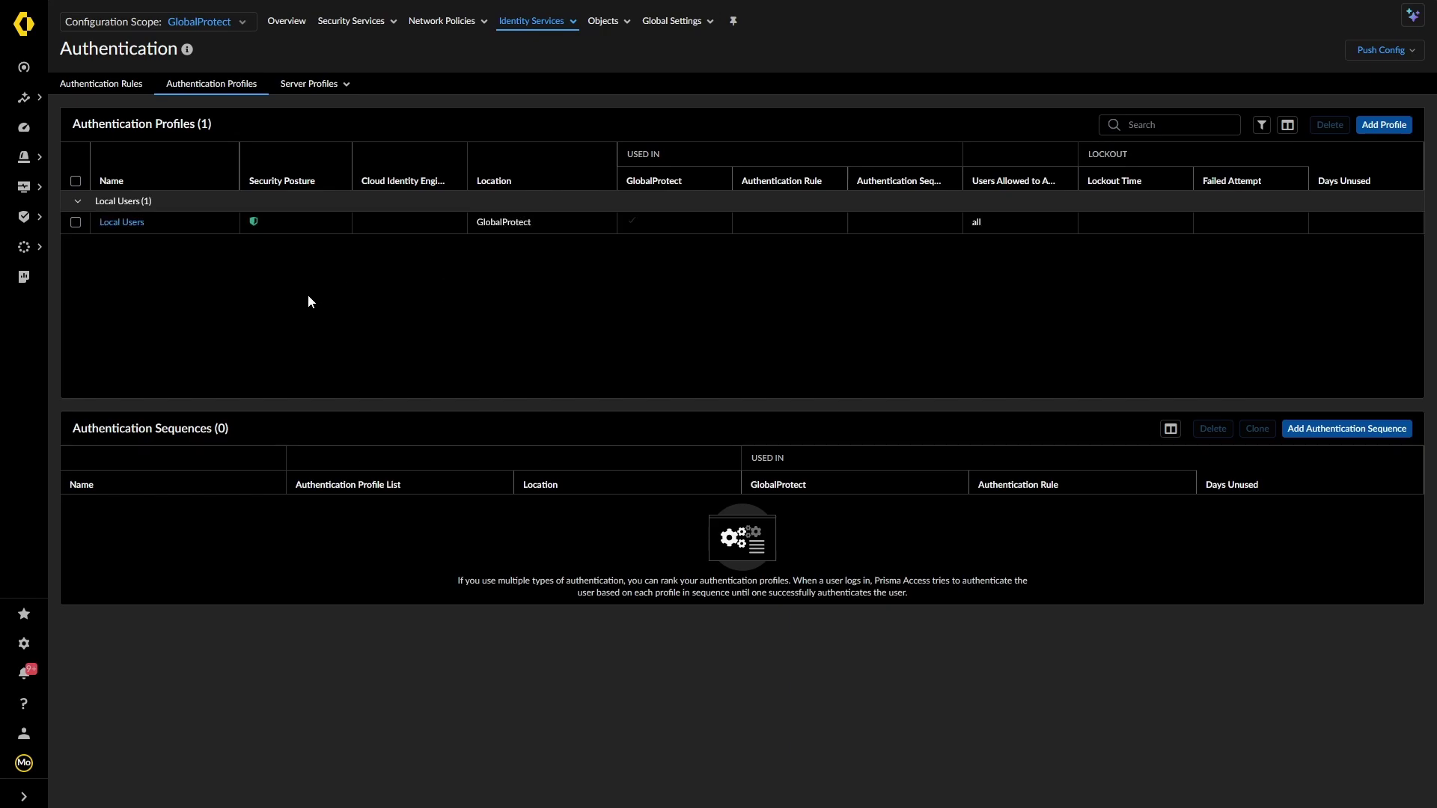
Step: Create a new local configuration snippet named Demo Snippet
click(241, 22)
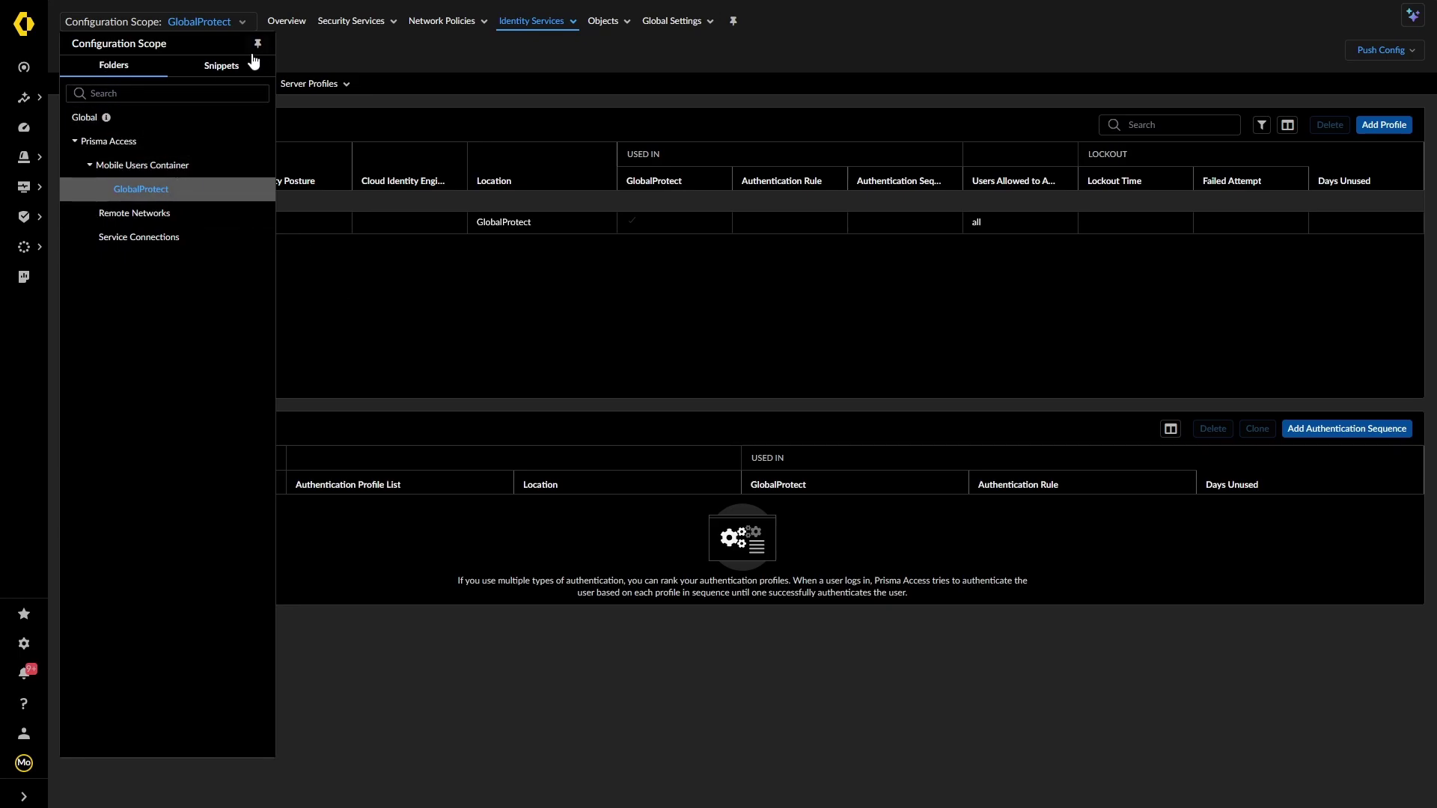
click(228, 65)
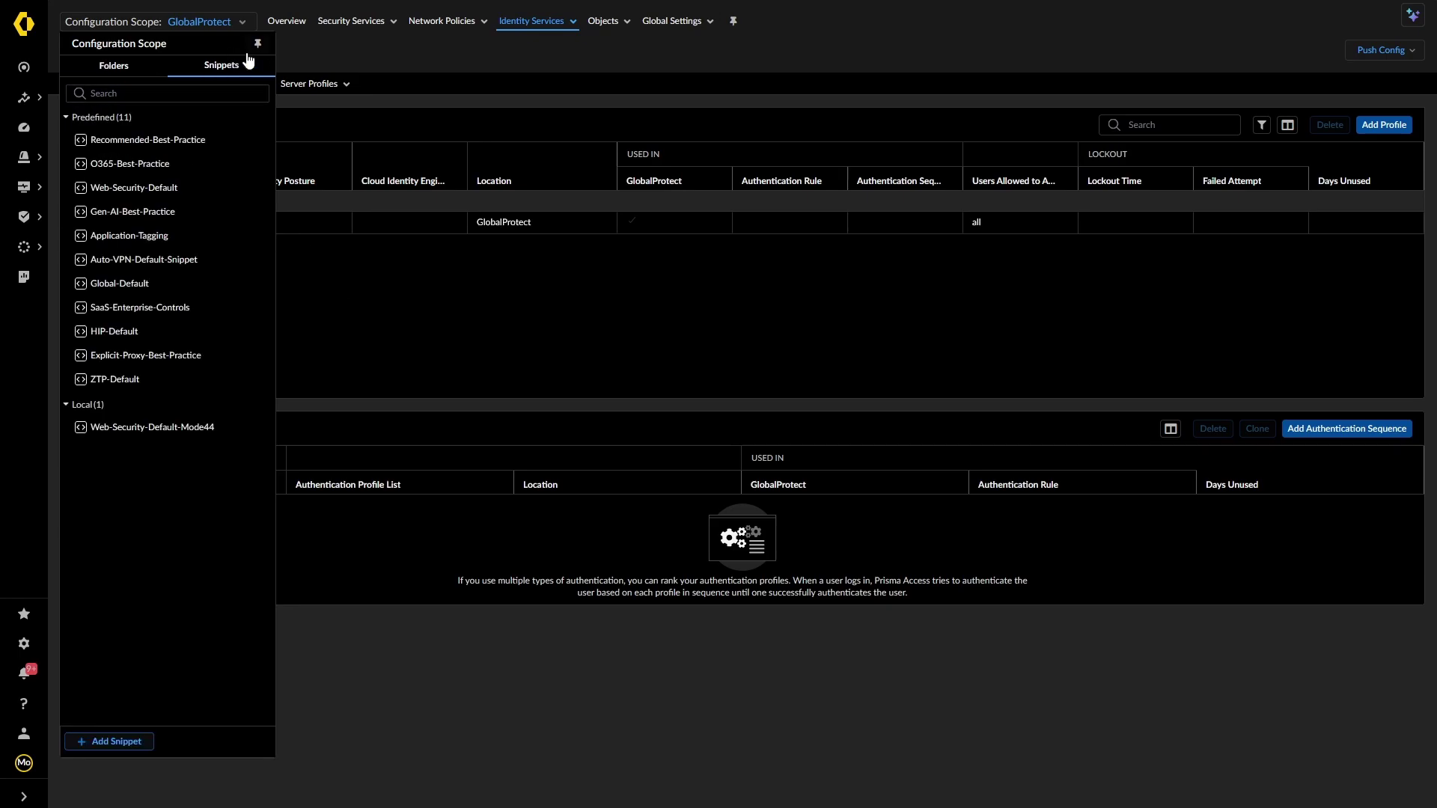
click(120, 742)
click(1096, 58)
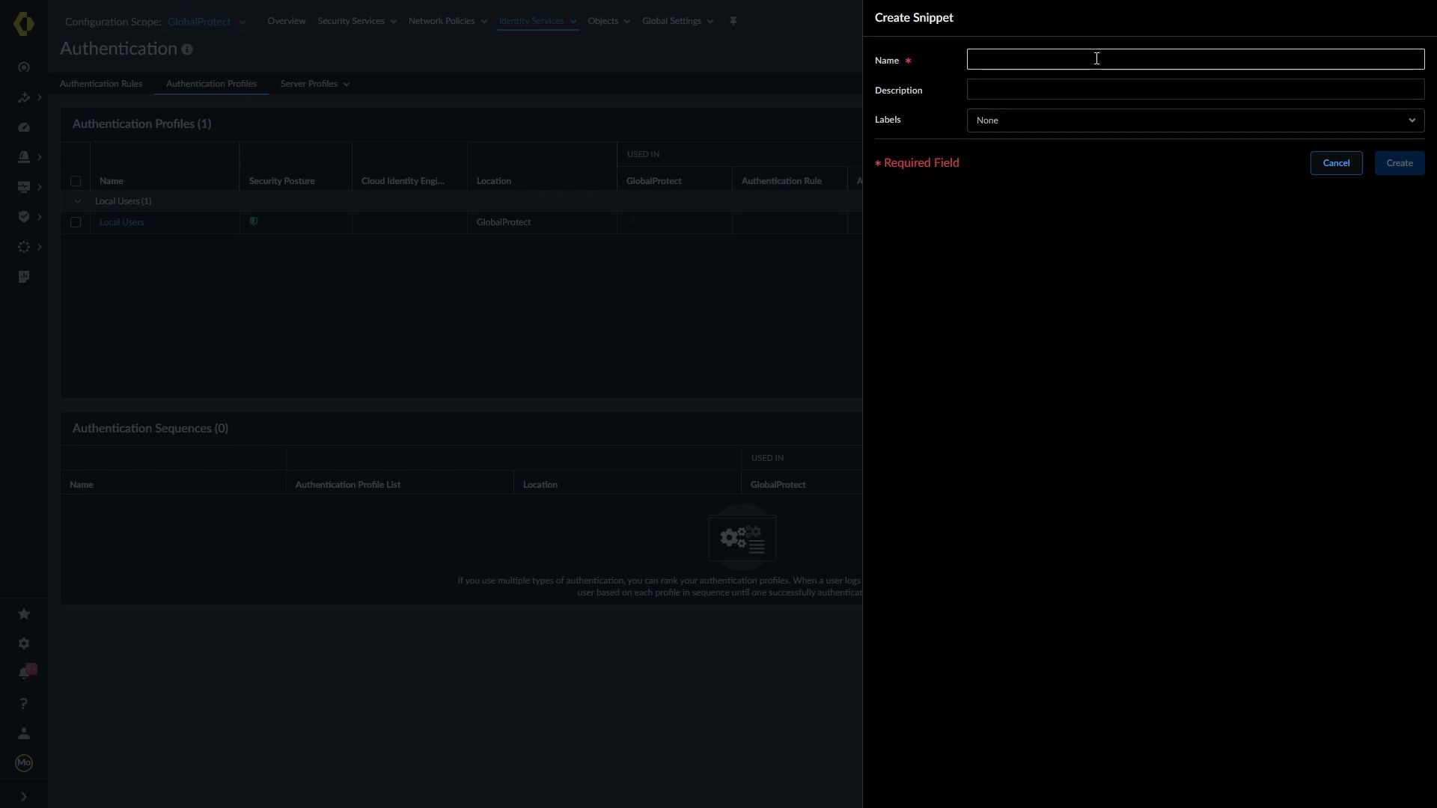
text(Demo Sn)
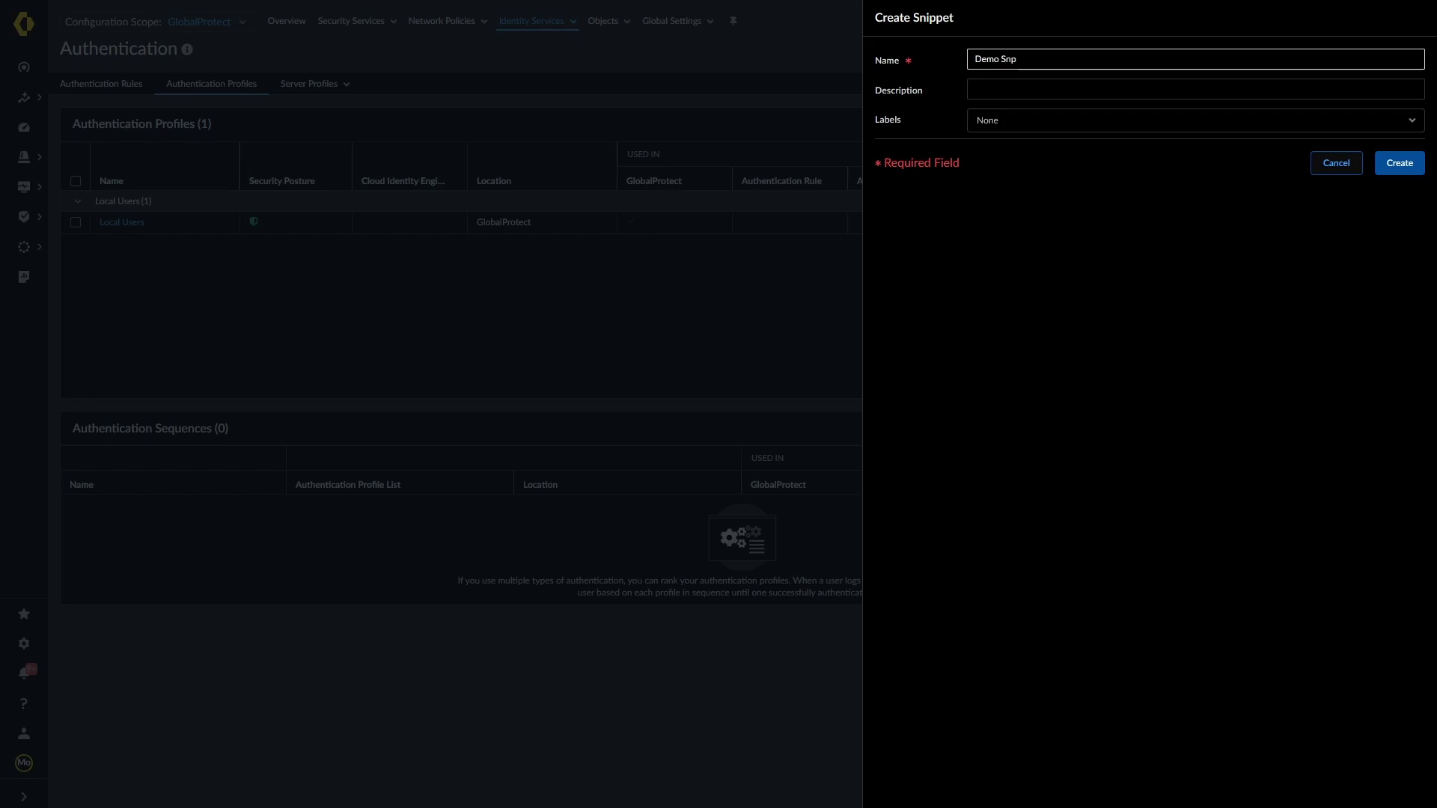
text(ippet)
click(1407, 172)
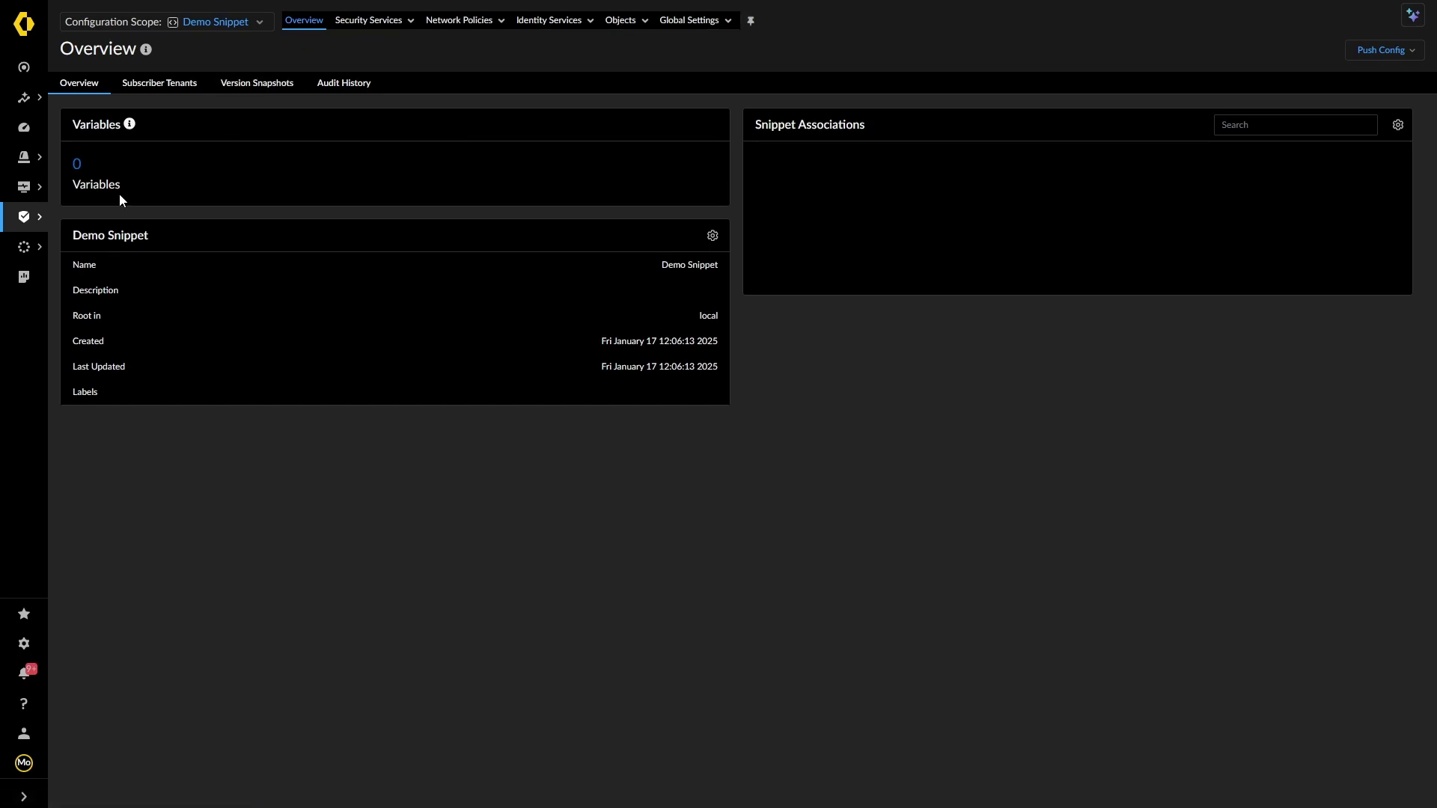
Step: View the overview and folder associations of the predefined O365-Best-Practice snippet and the local Web-Security-Default-Mode44 snippet
click(254, 23)
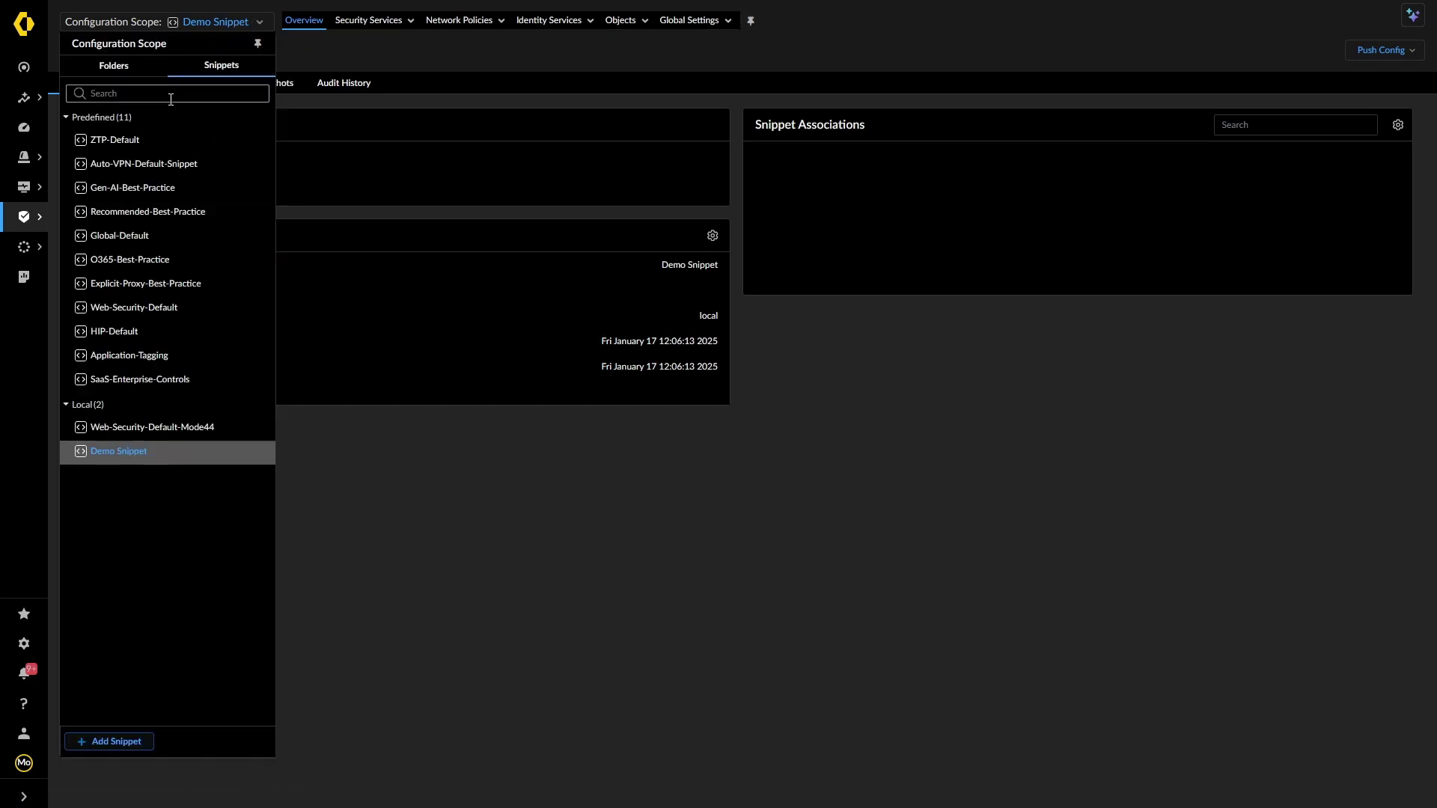
click(117, 262)
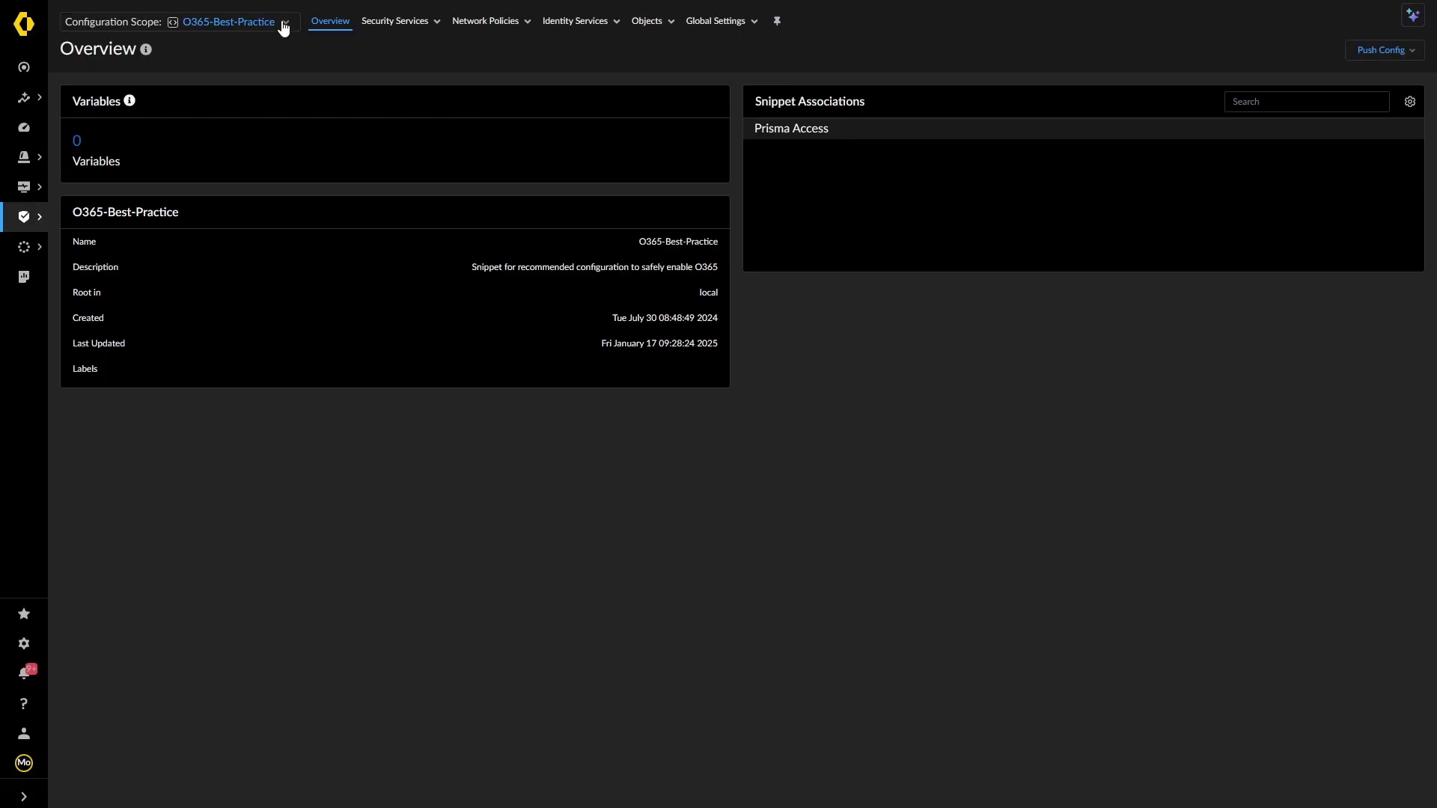
click(284, 29)
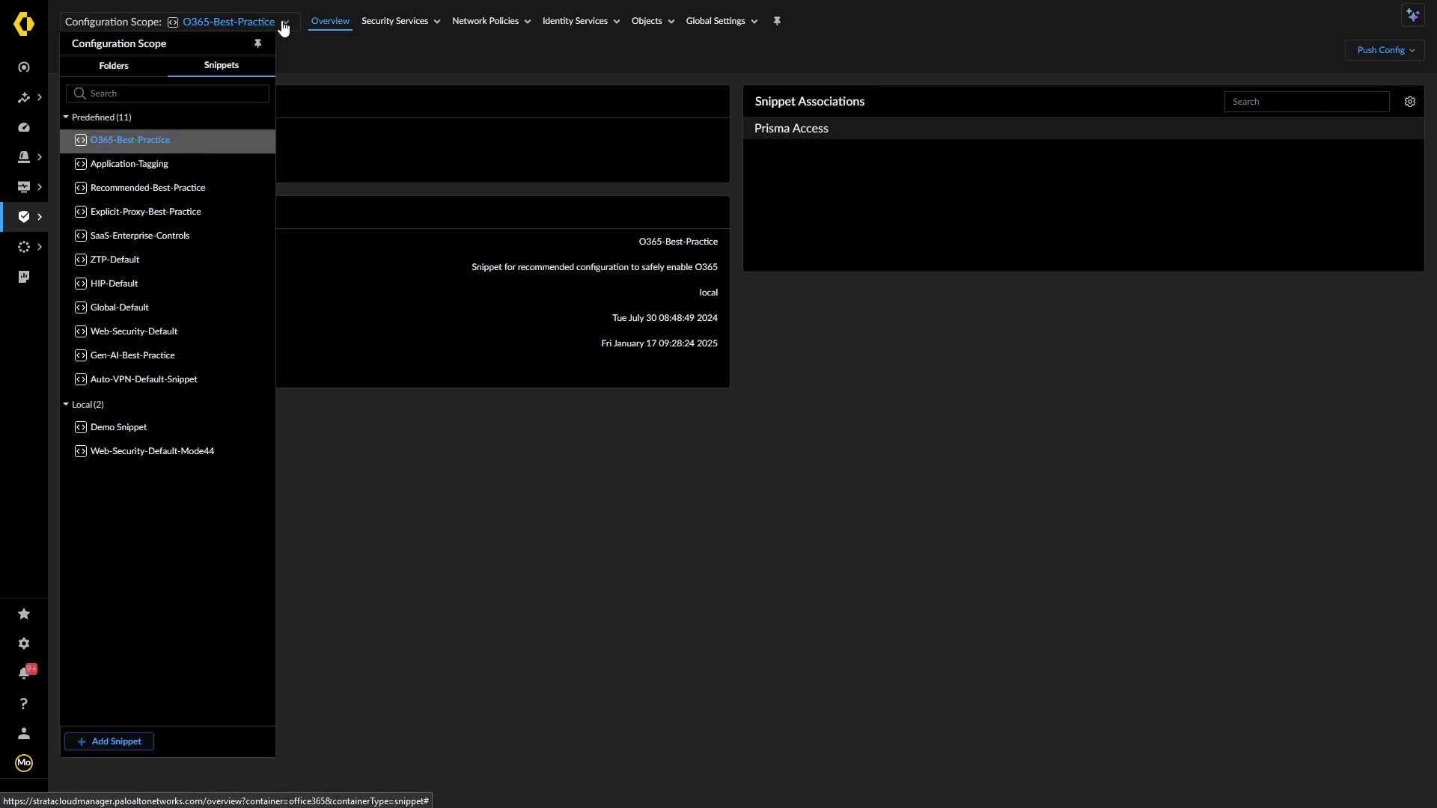
click(129, 452)
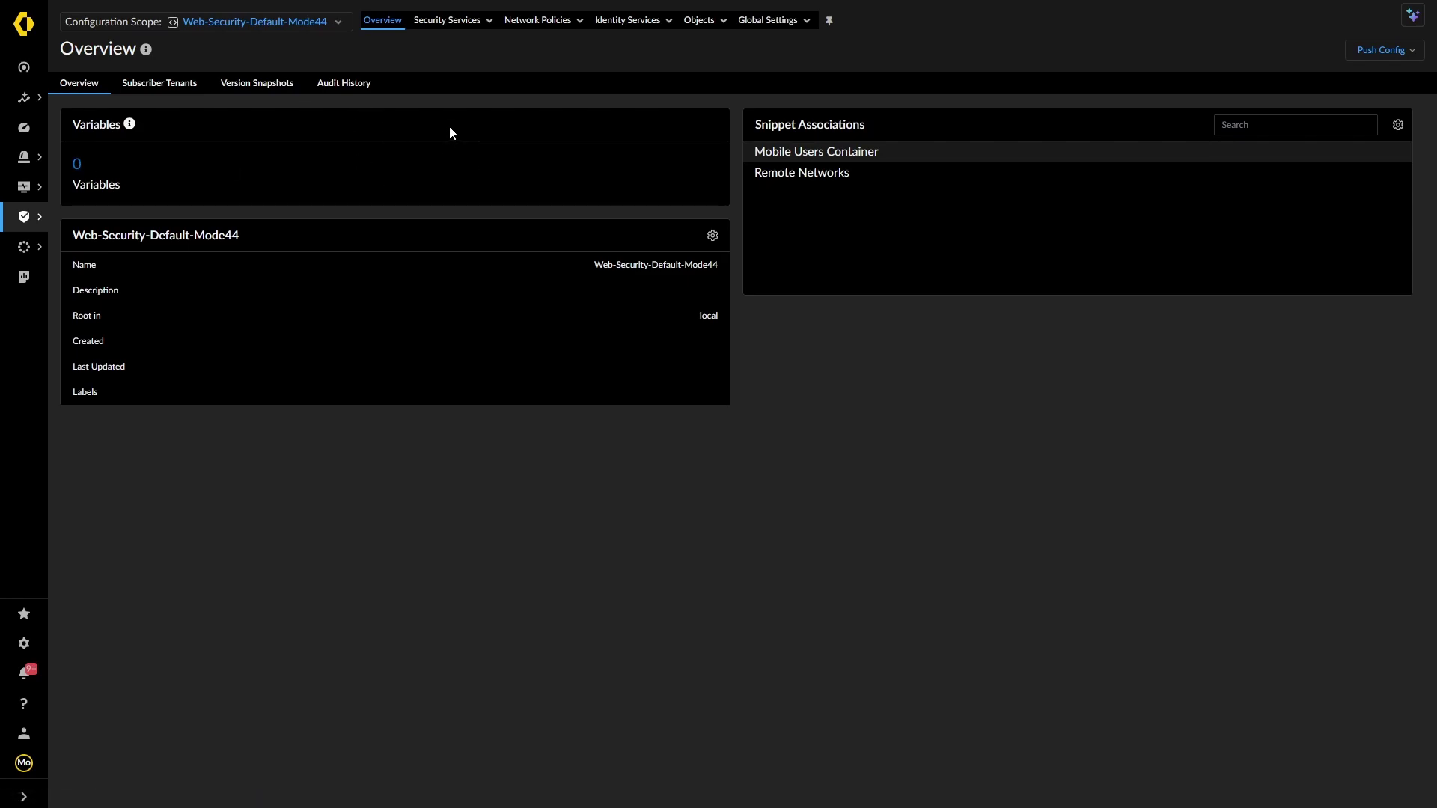
Step: Add an IP Netmask variable named SMB_LOCAL_SHARE to the Web-Security-Default-Mode44 snippet
click(77, 165)
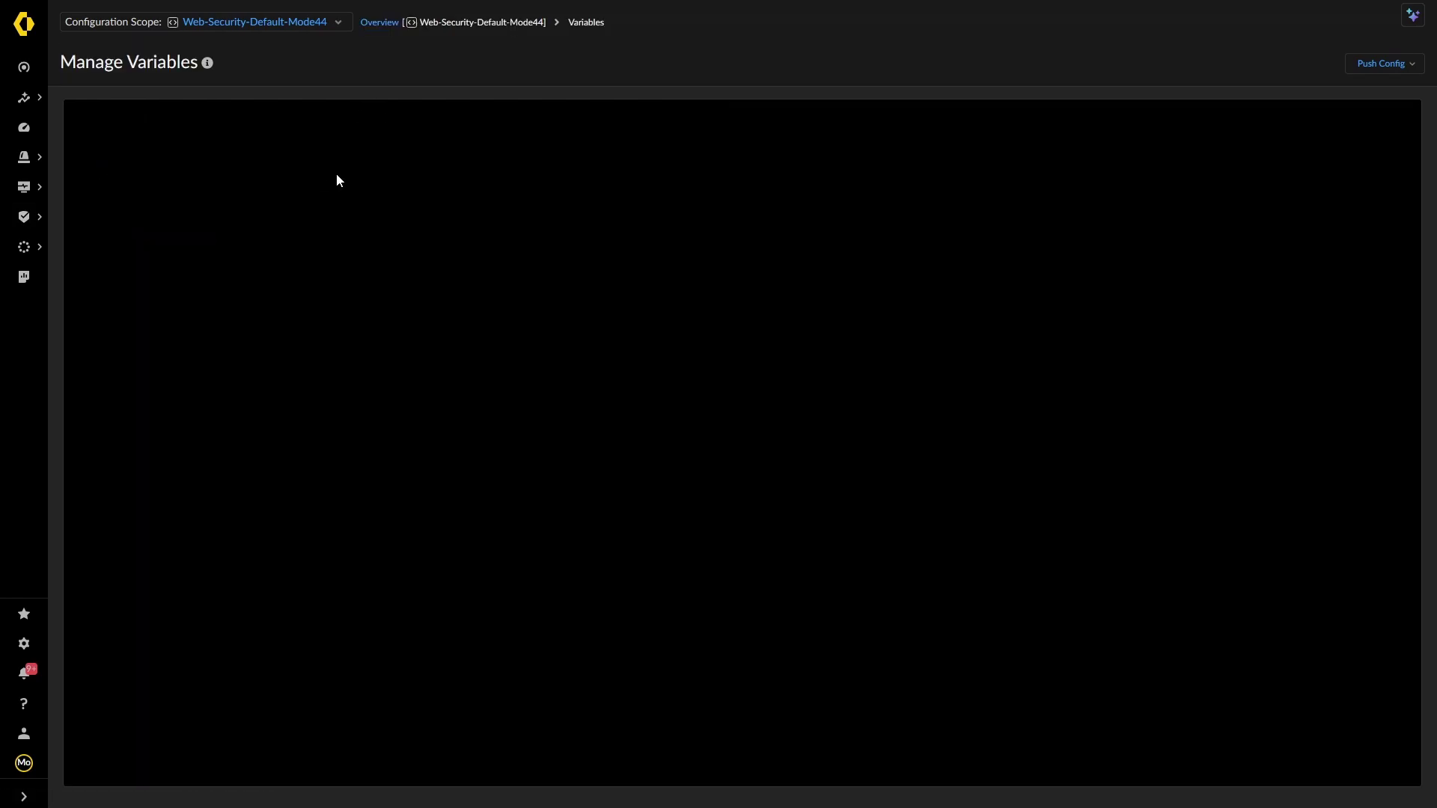
click(1384, 119)
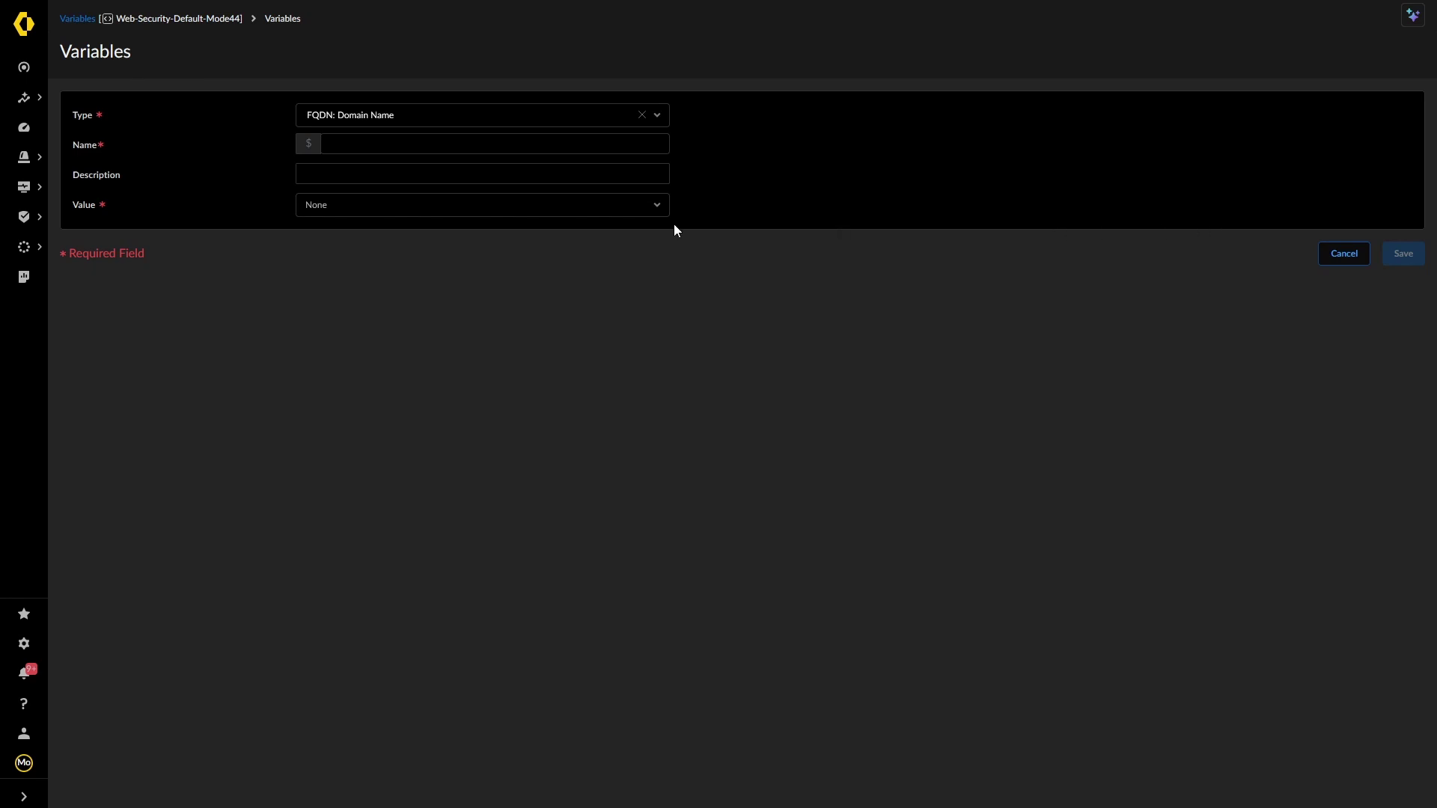
click(656, 117)
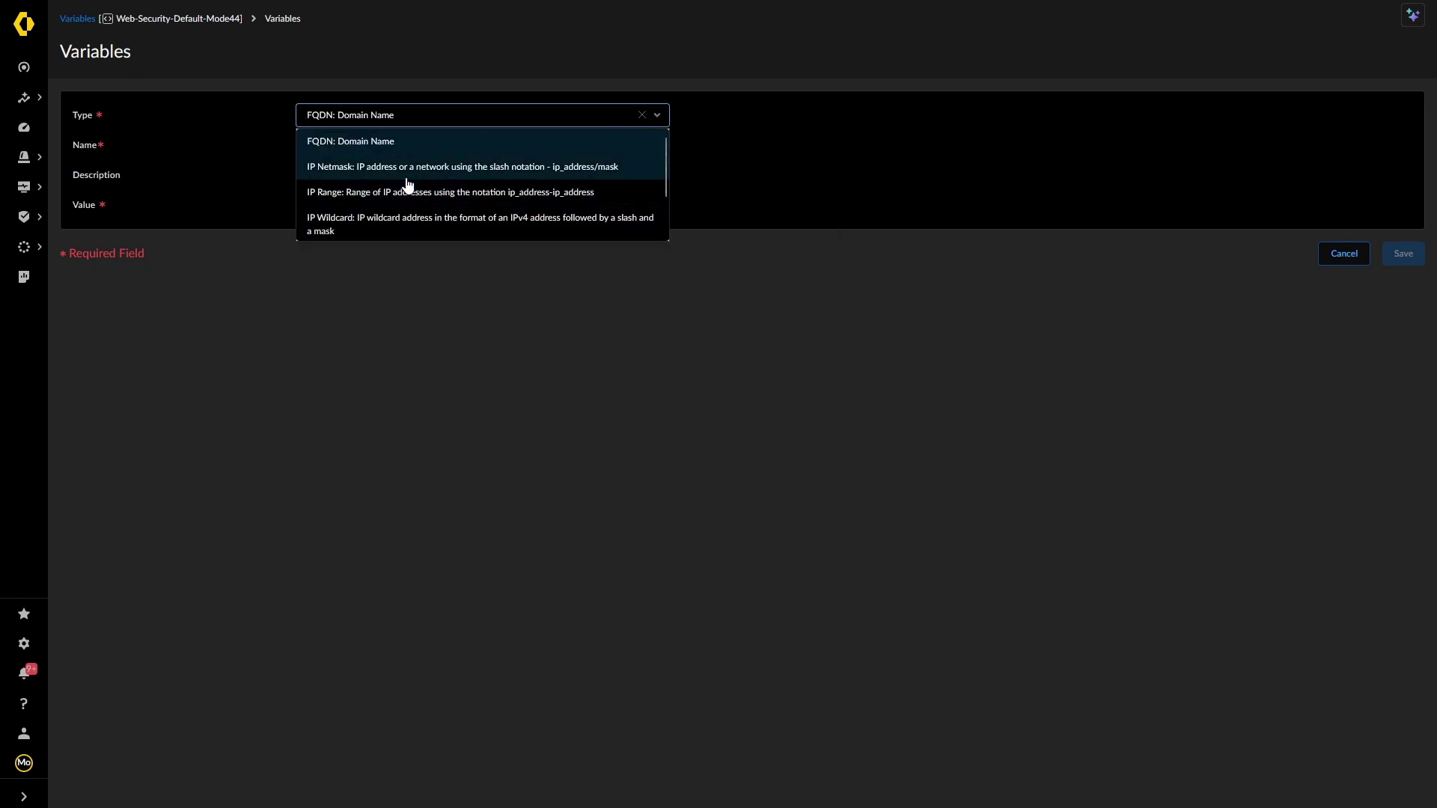
click(408, 177)
click(495, 141)
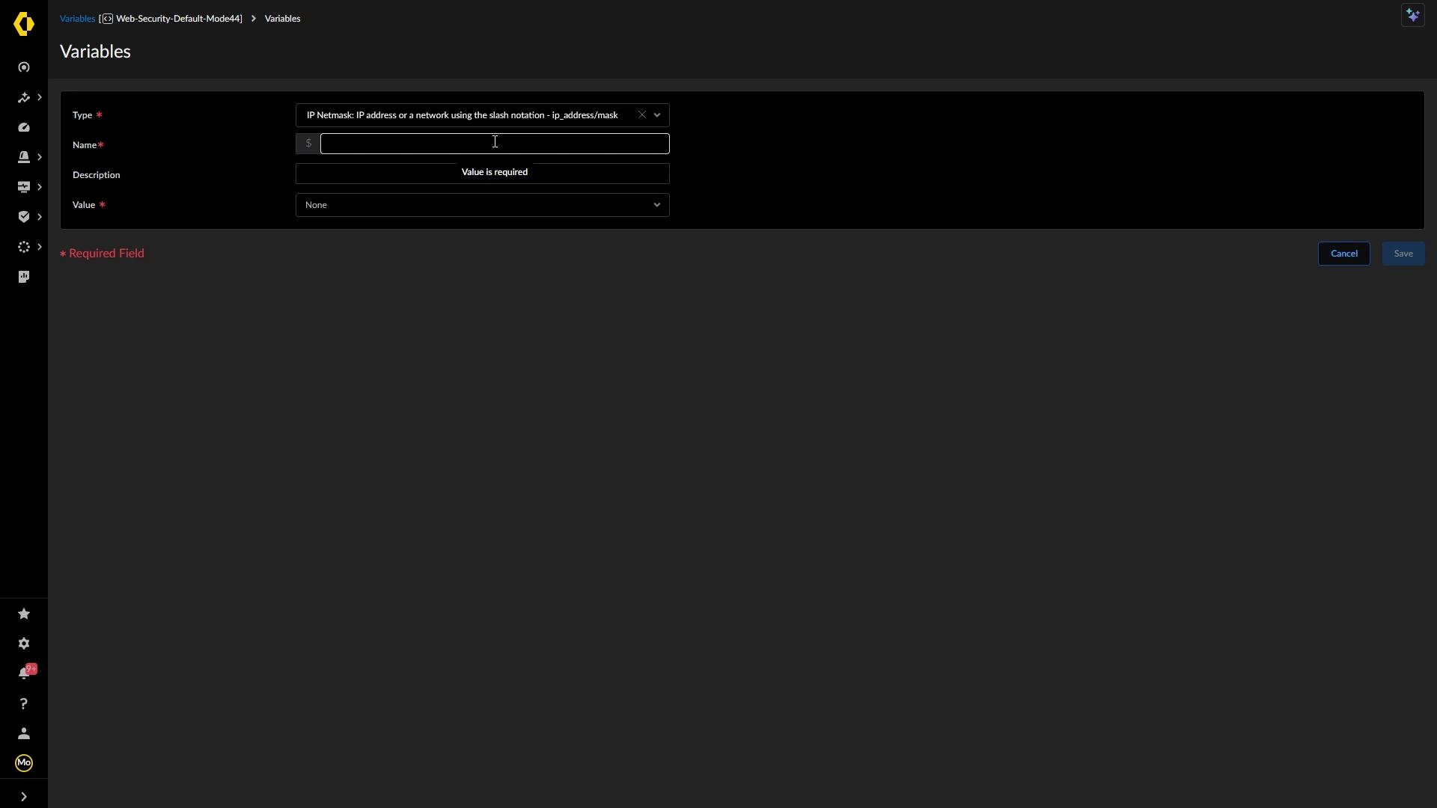
text(SMC)
text(_LOCAL)
text(_SHARE)
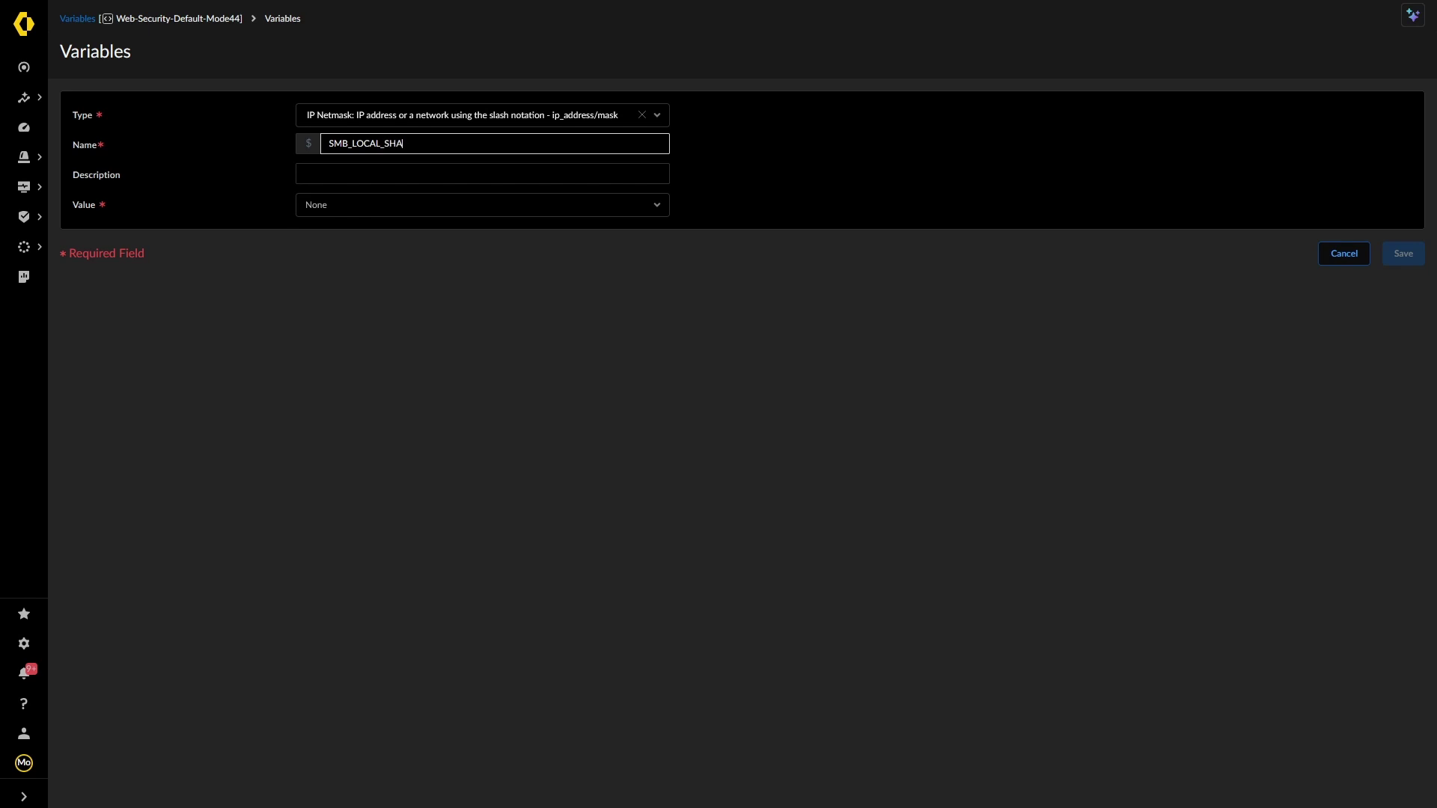
Step: Set the new variable's value to 192.168.0.50 and save it
click(449, 205)
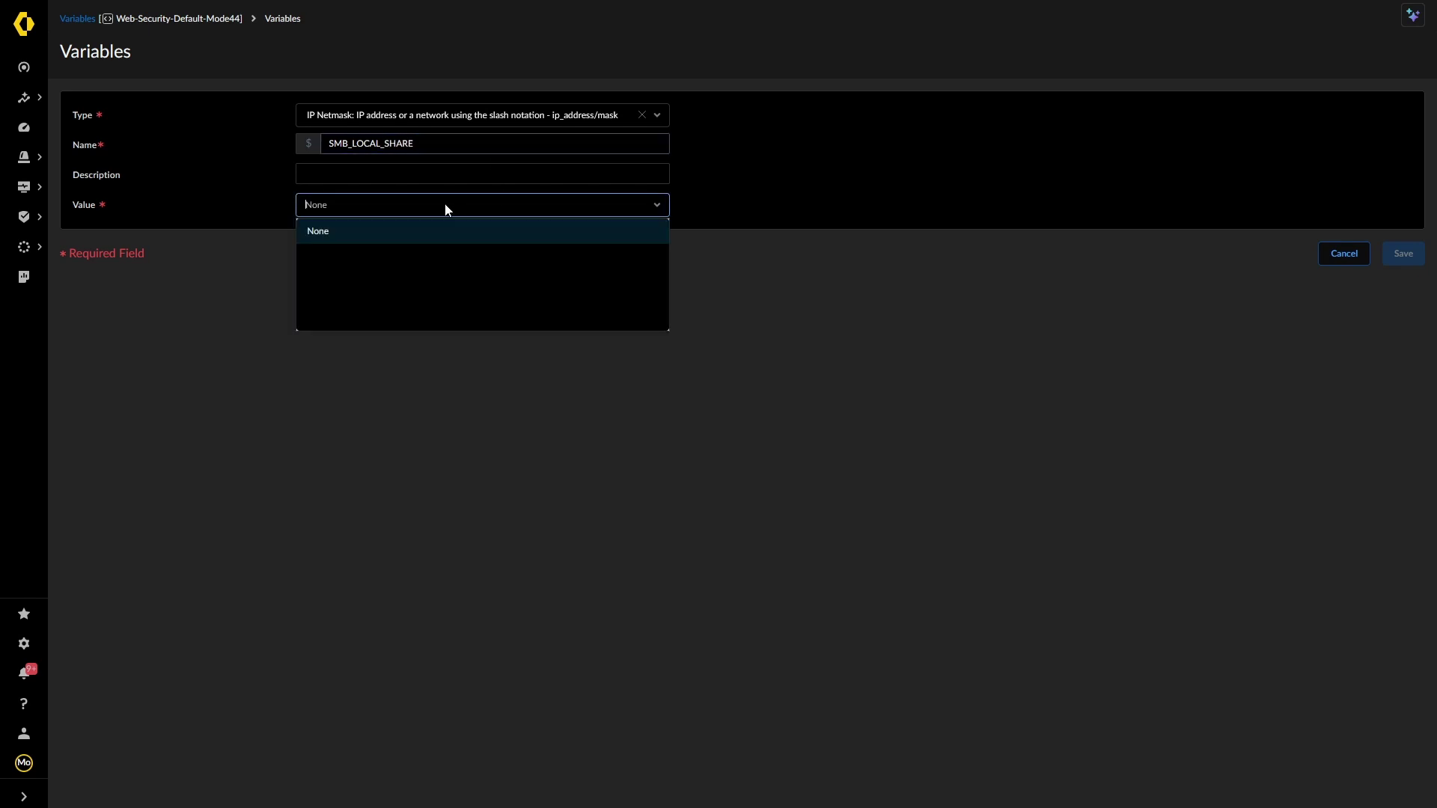
text(192.168)
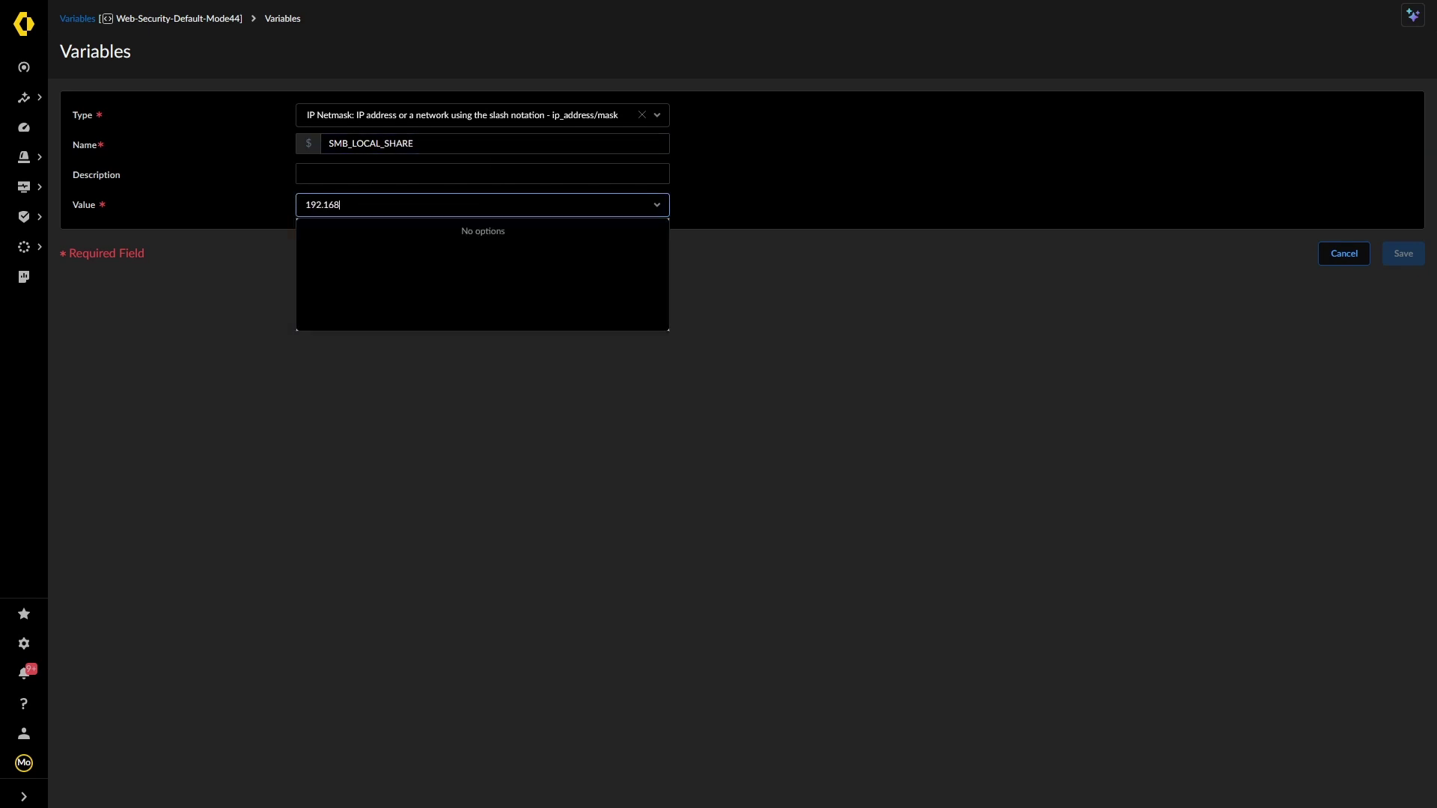
text(.0.50)
click(758, 452)
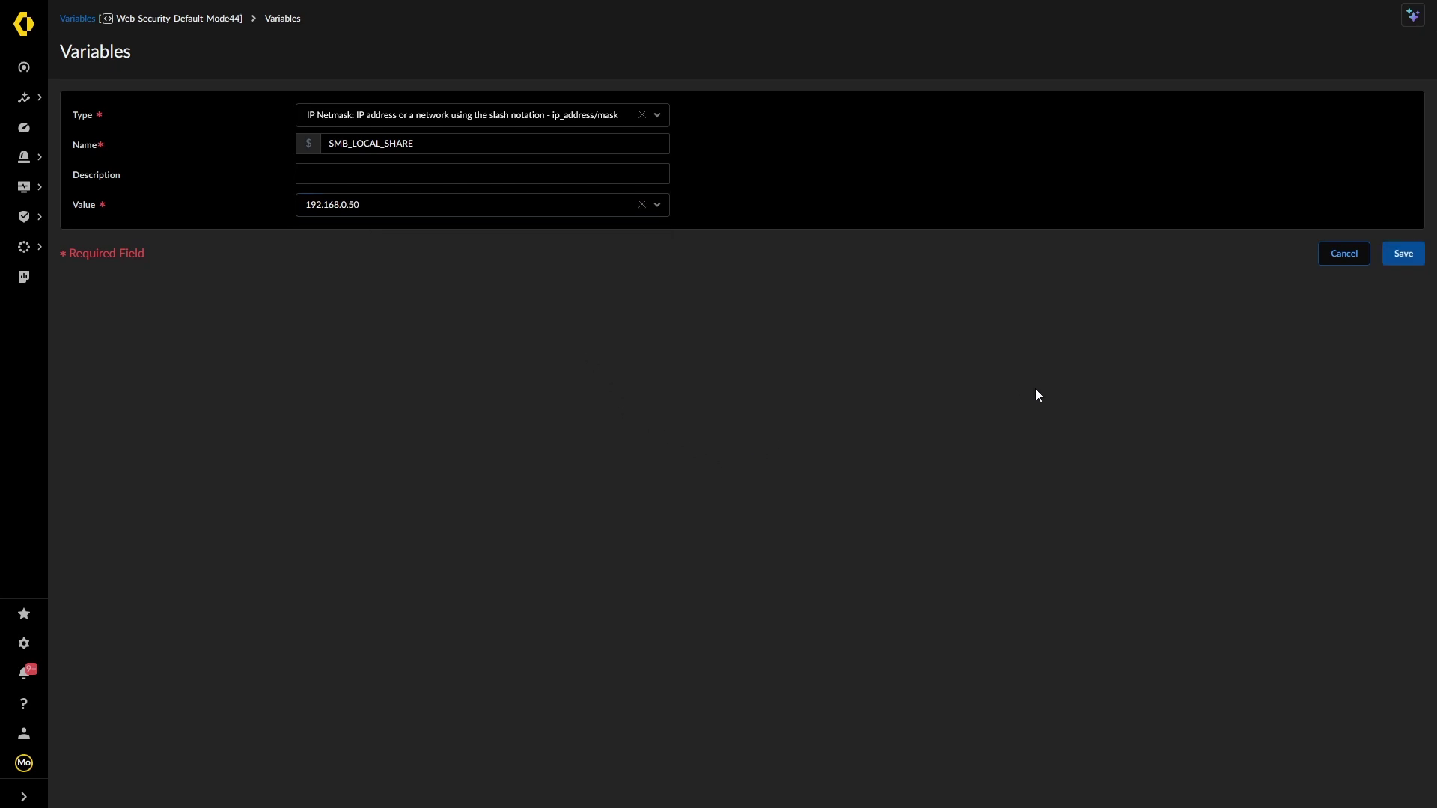
click(1403, 253)
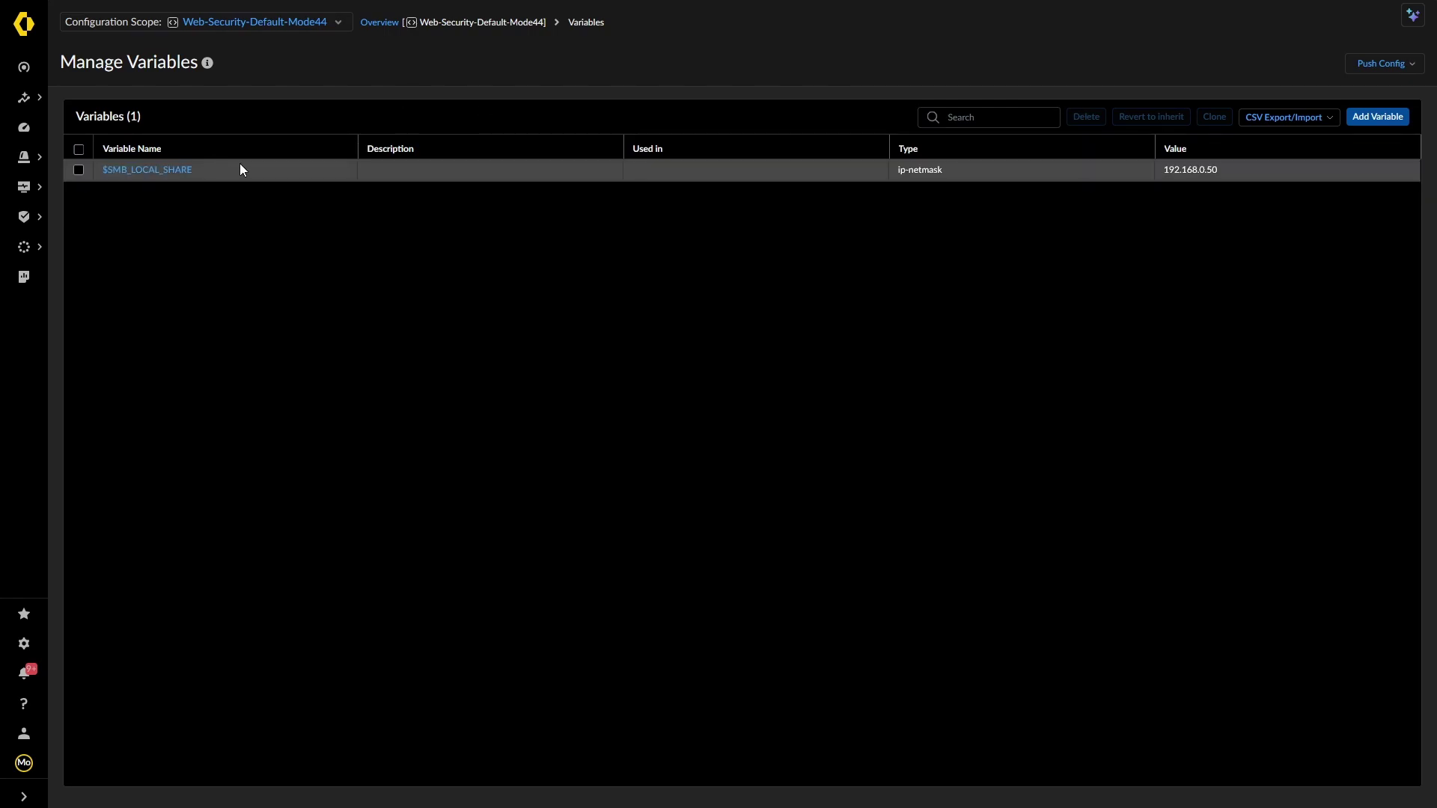
Step: Switch the scope to the GlobalProtect folder and view the variable it inherits from the snippet
click(327, 27)
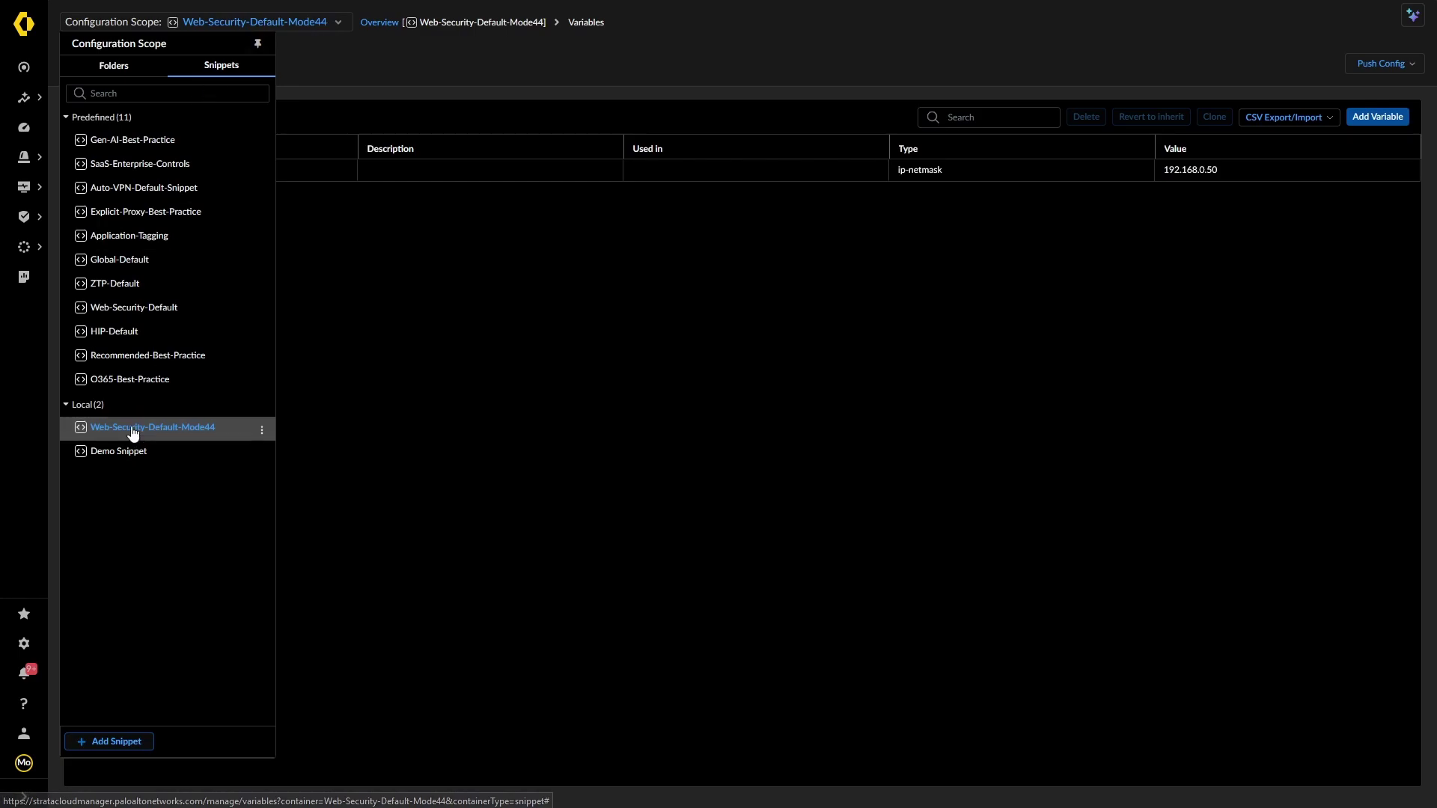
click(104, 65)
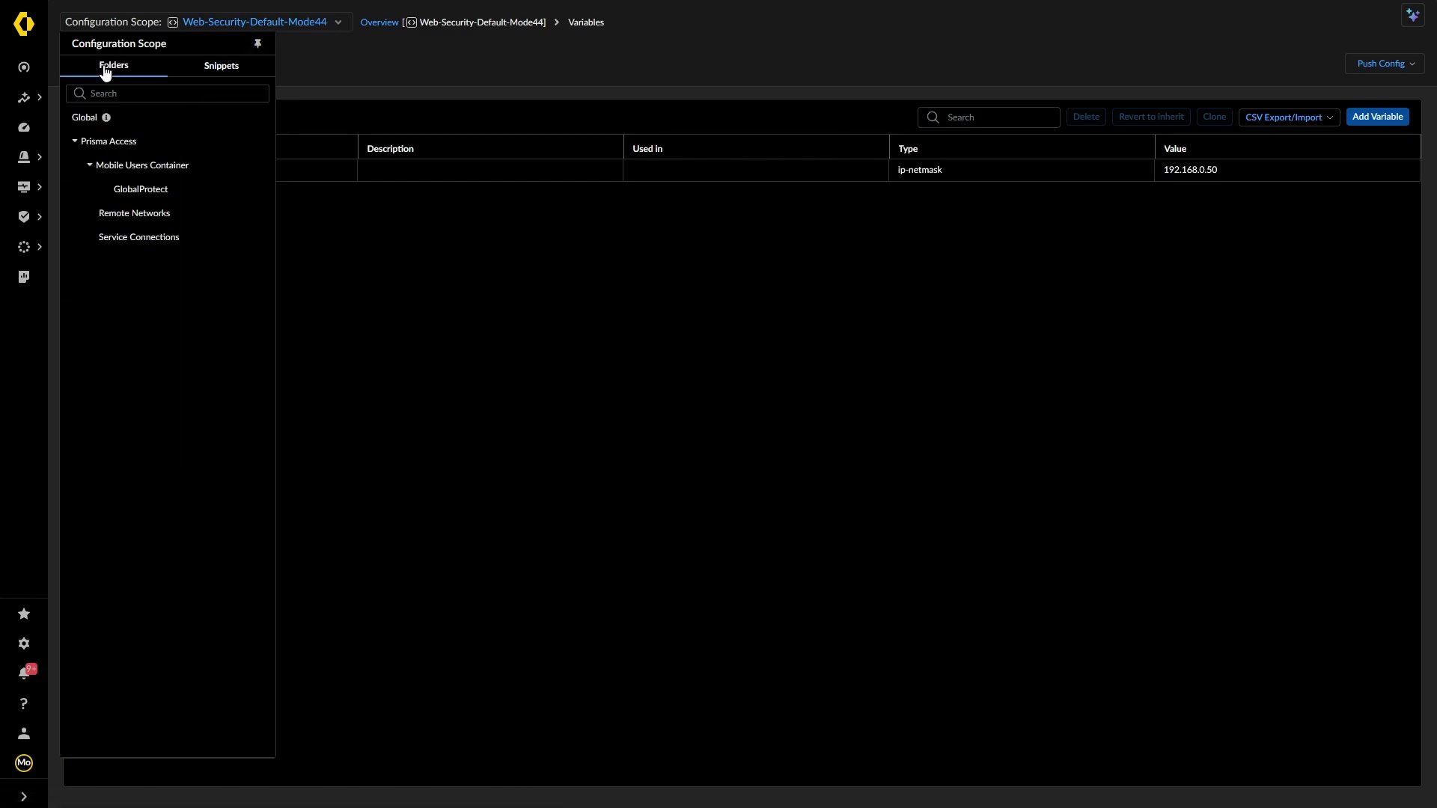
click(123, 192)
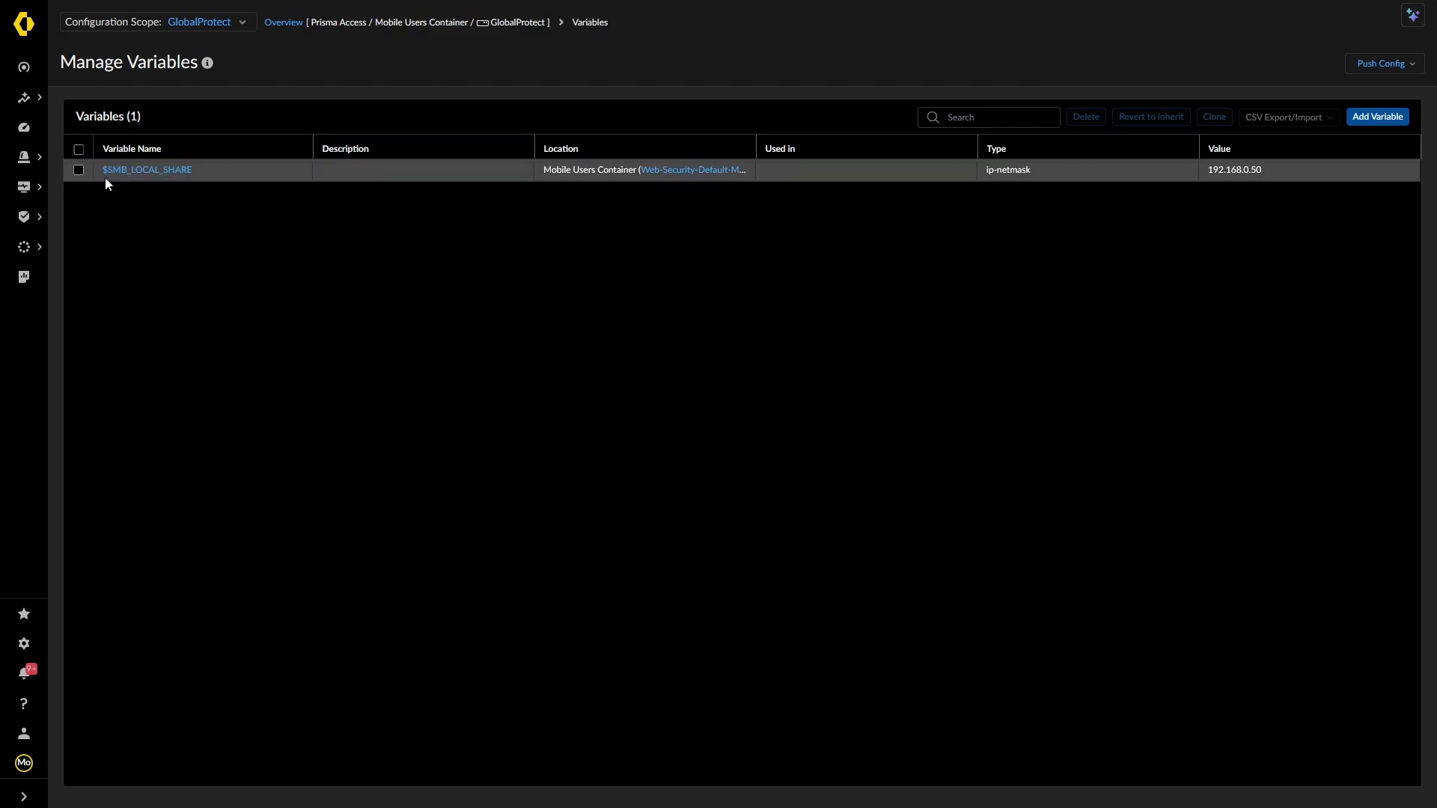
Step: Override the inherited $SMB_LOCAL_SHARE variable in the Remote Networks folder with the value 192.168.0.51 and save it
click(240, 23)
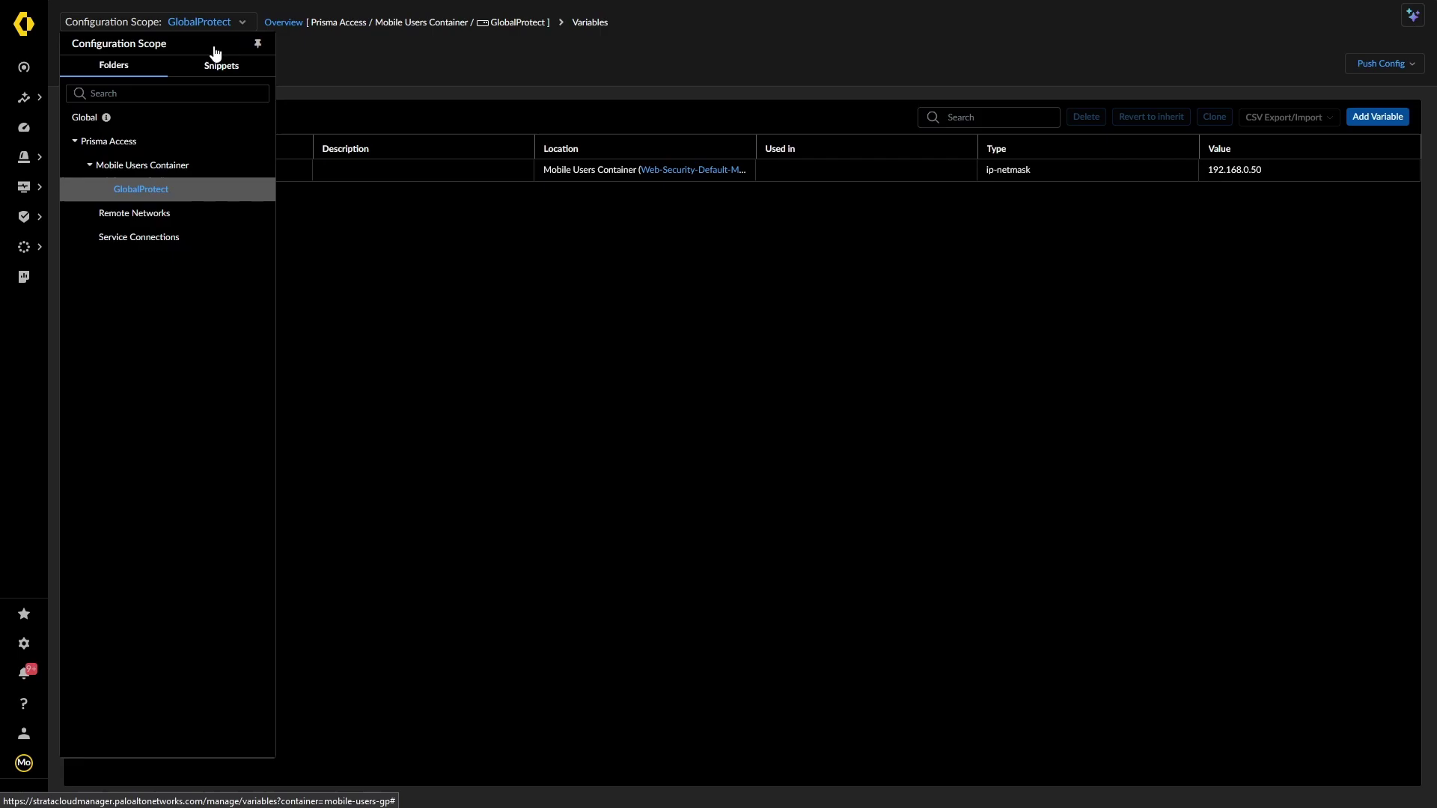
click(142, 213)
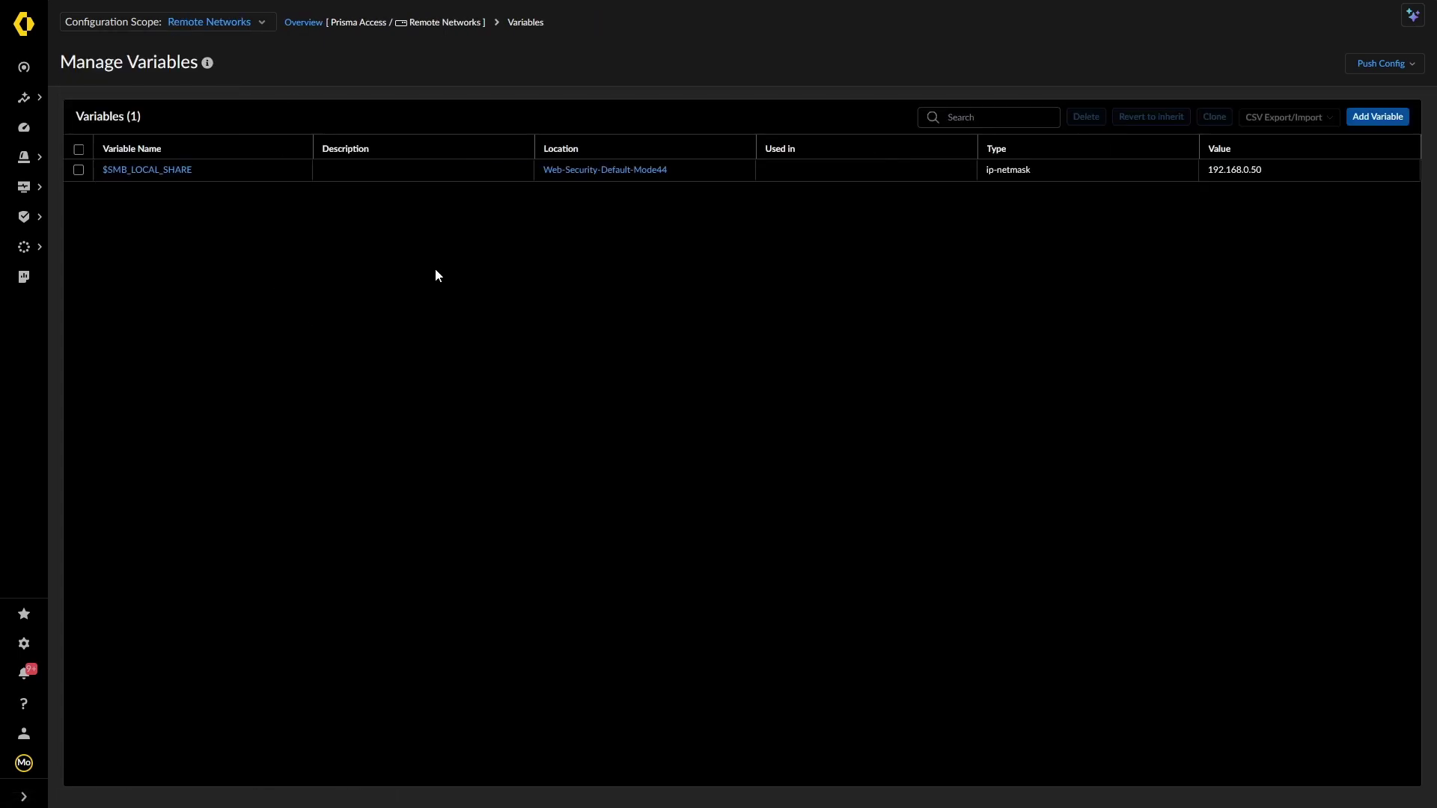
click(143, 169)
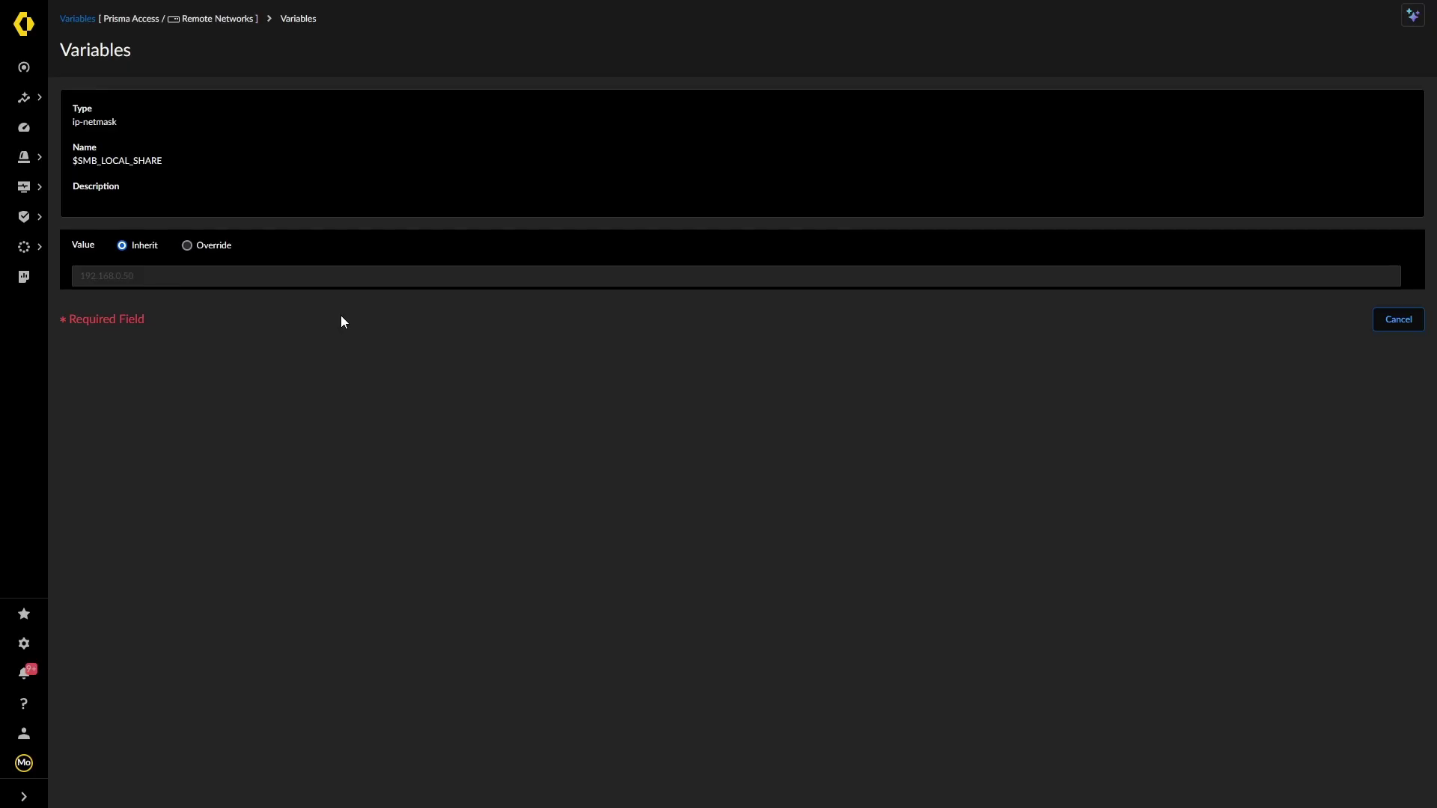
click(187, 246)
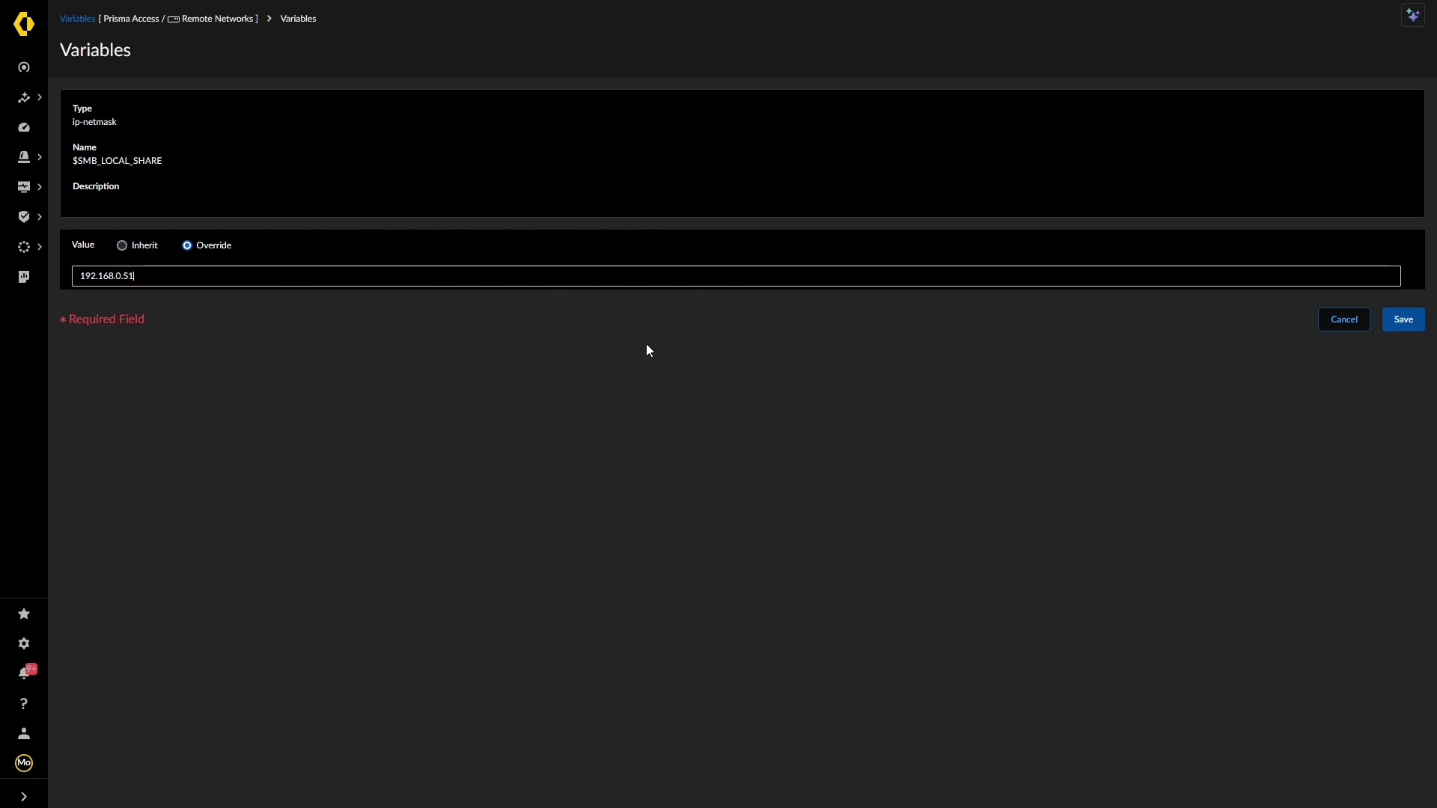
click(1403, 320)
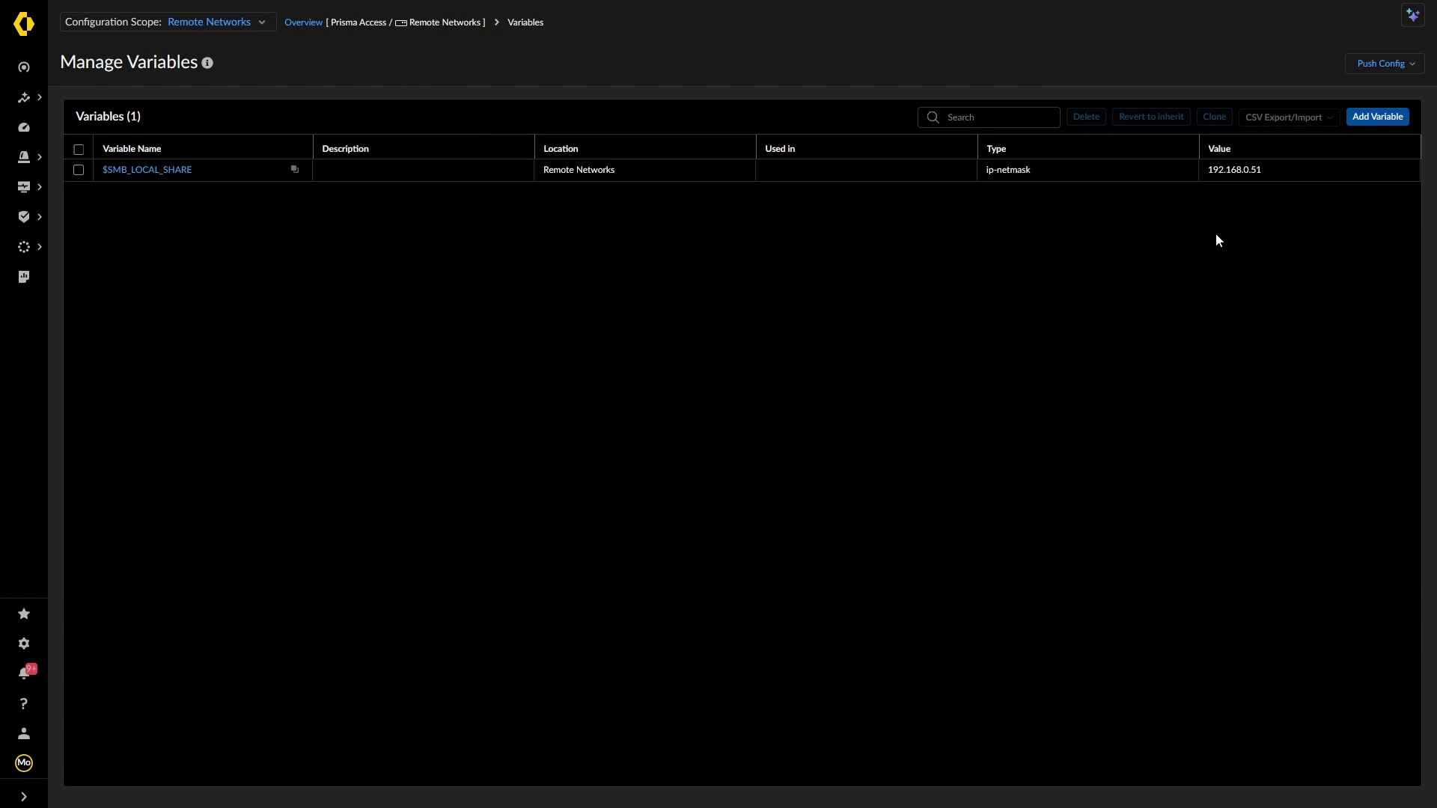
Step: Return to the GlobalProtect folder scope and compare its $SMB_LOCAL_SHARE value with the Remote Networks override
click(267, 23)
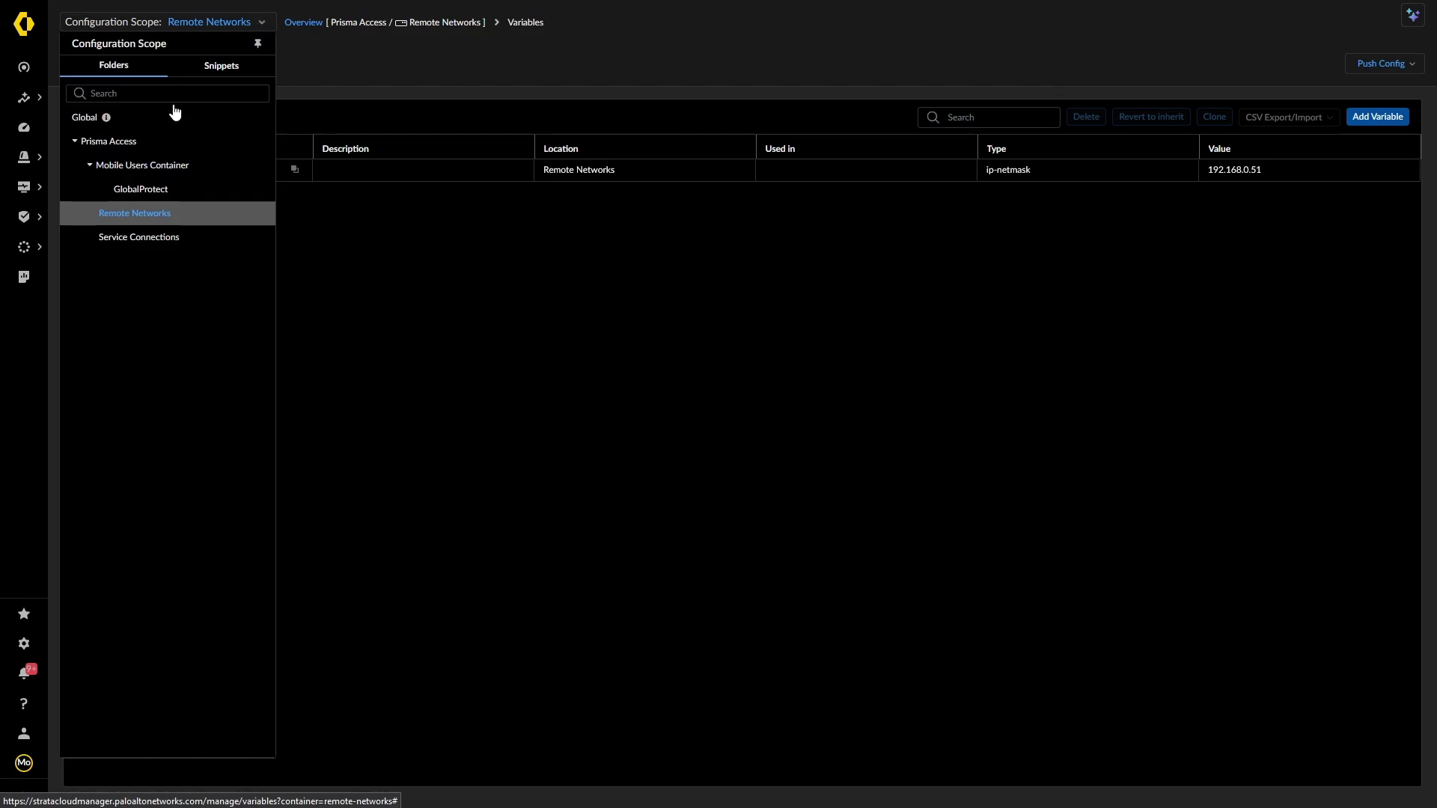
click(150, 188)
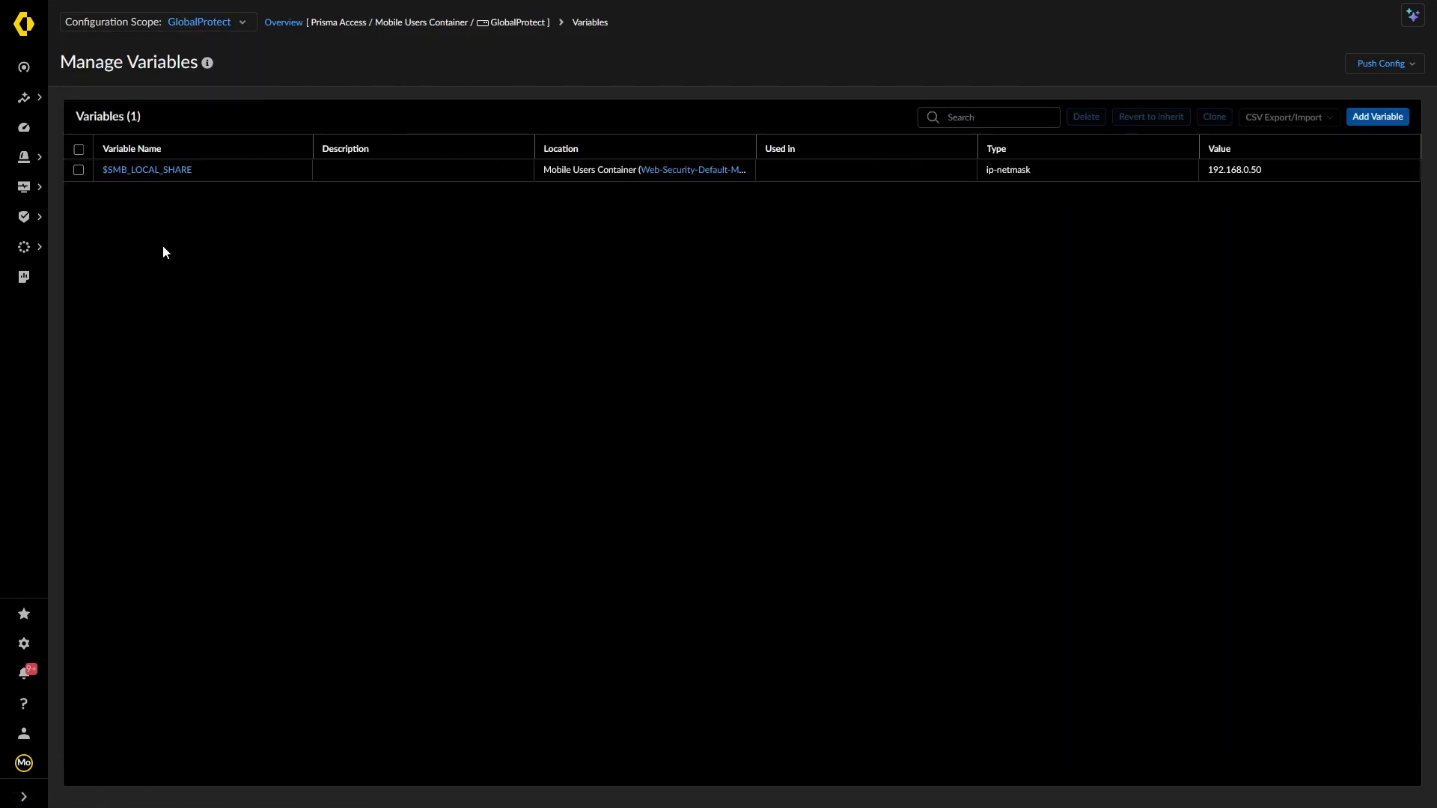
click(226, 30)
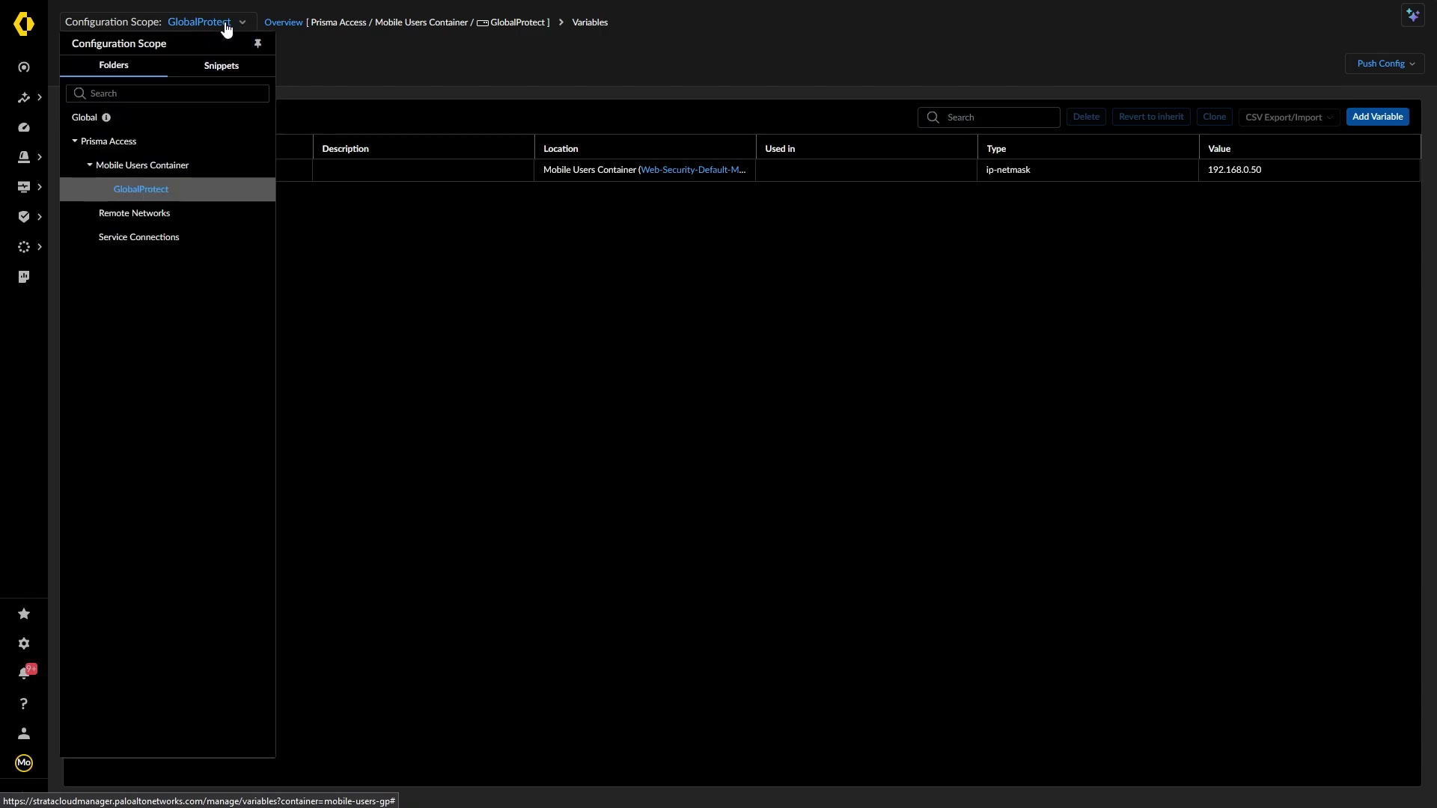
click(146, 193)
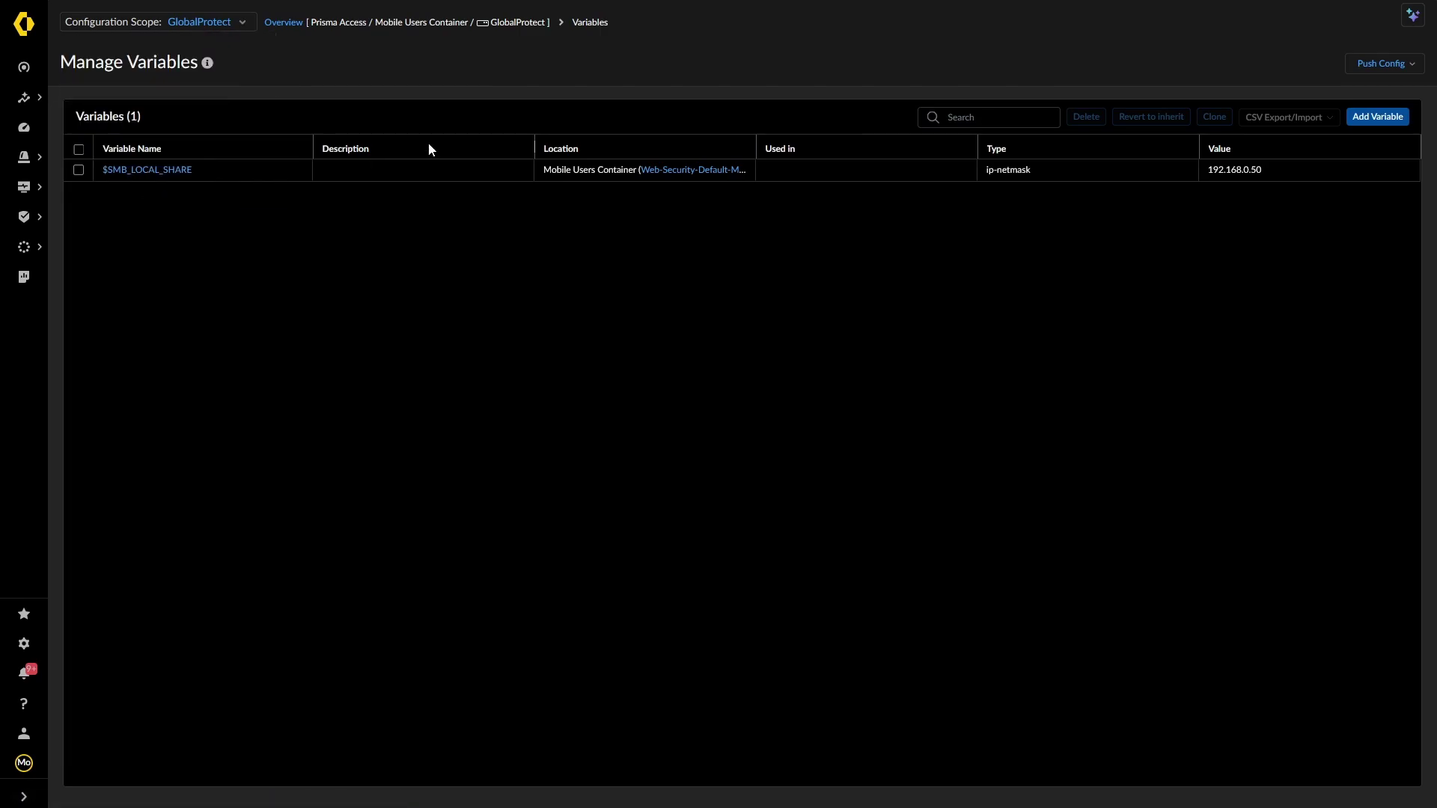
Step: Add the $SMB_LOCAL_SHARE variable to the source addresses of the GlobalProtect security policy rule Internet First and save the rule
click(283, 27)
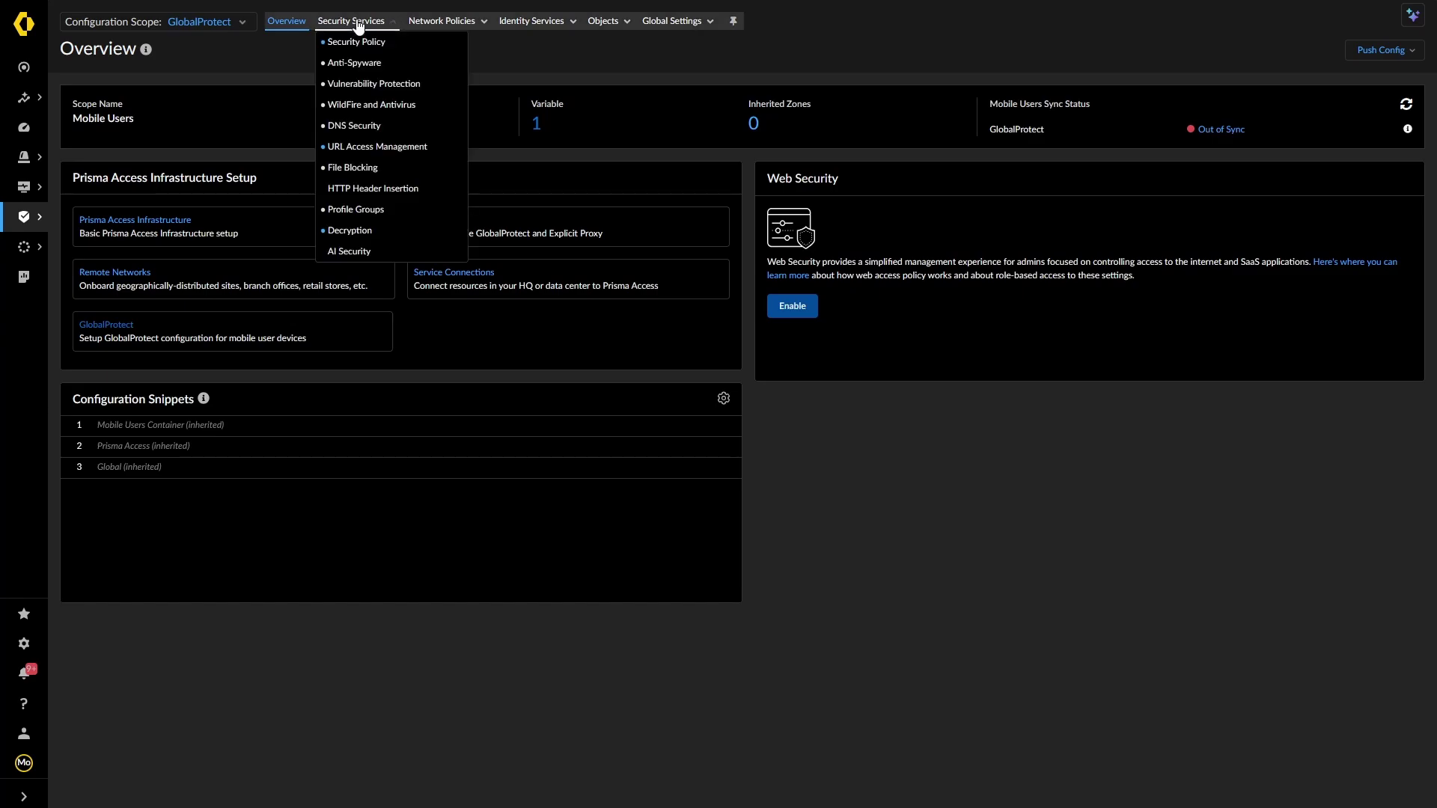
click(341, 44)
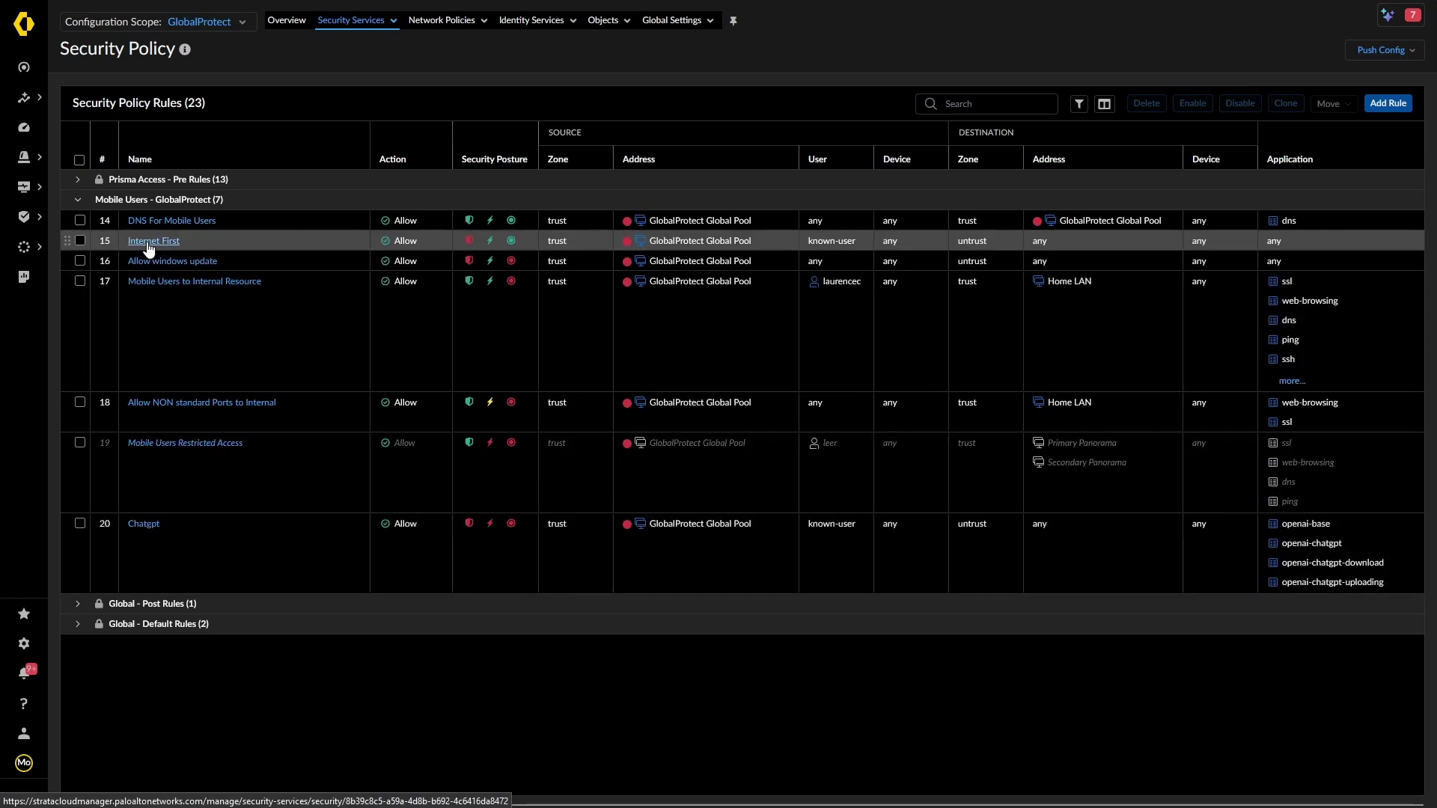
click(149, 241)
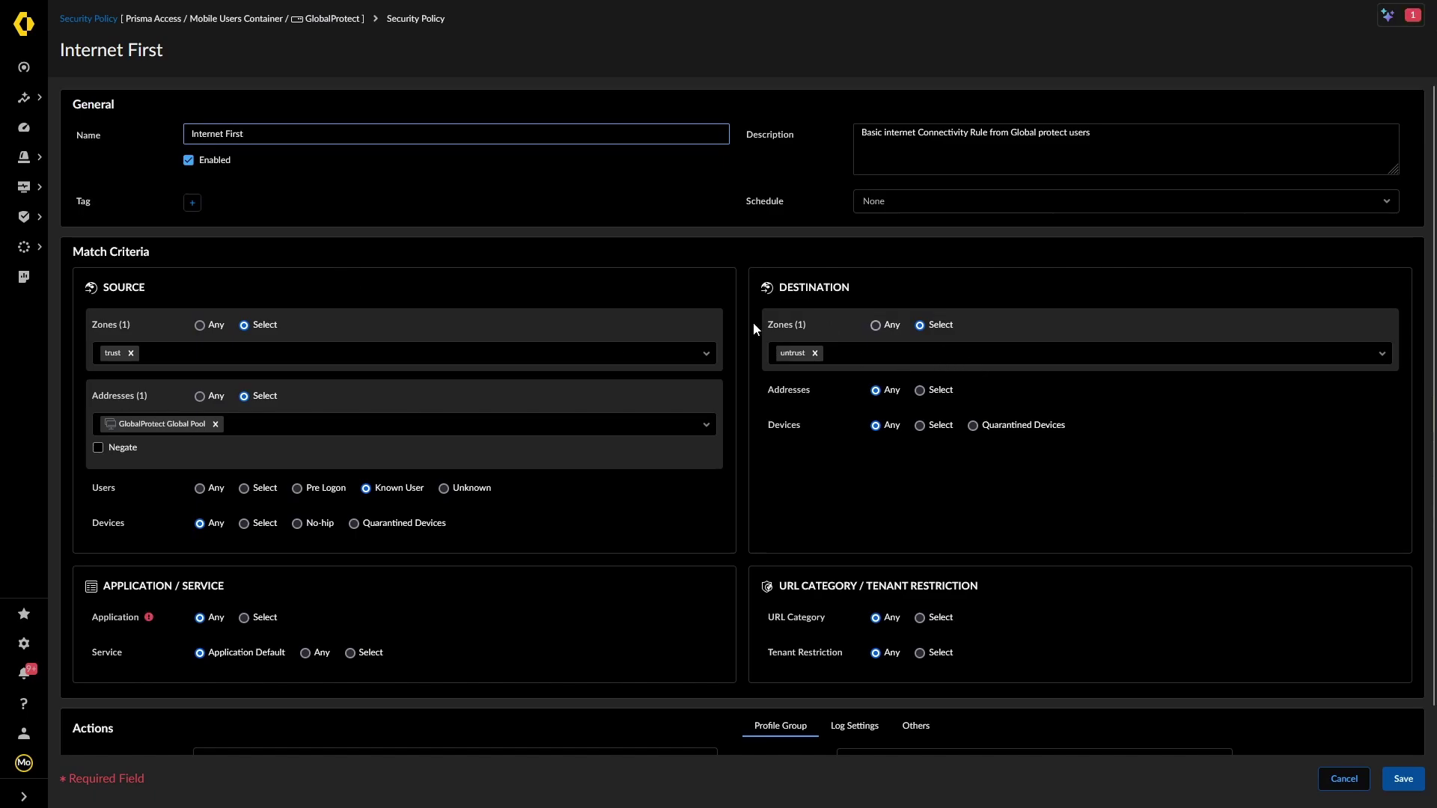
click(289, 423)
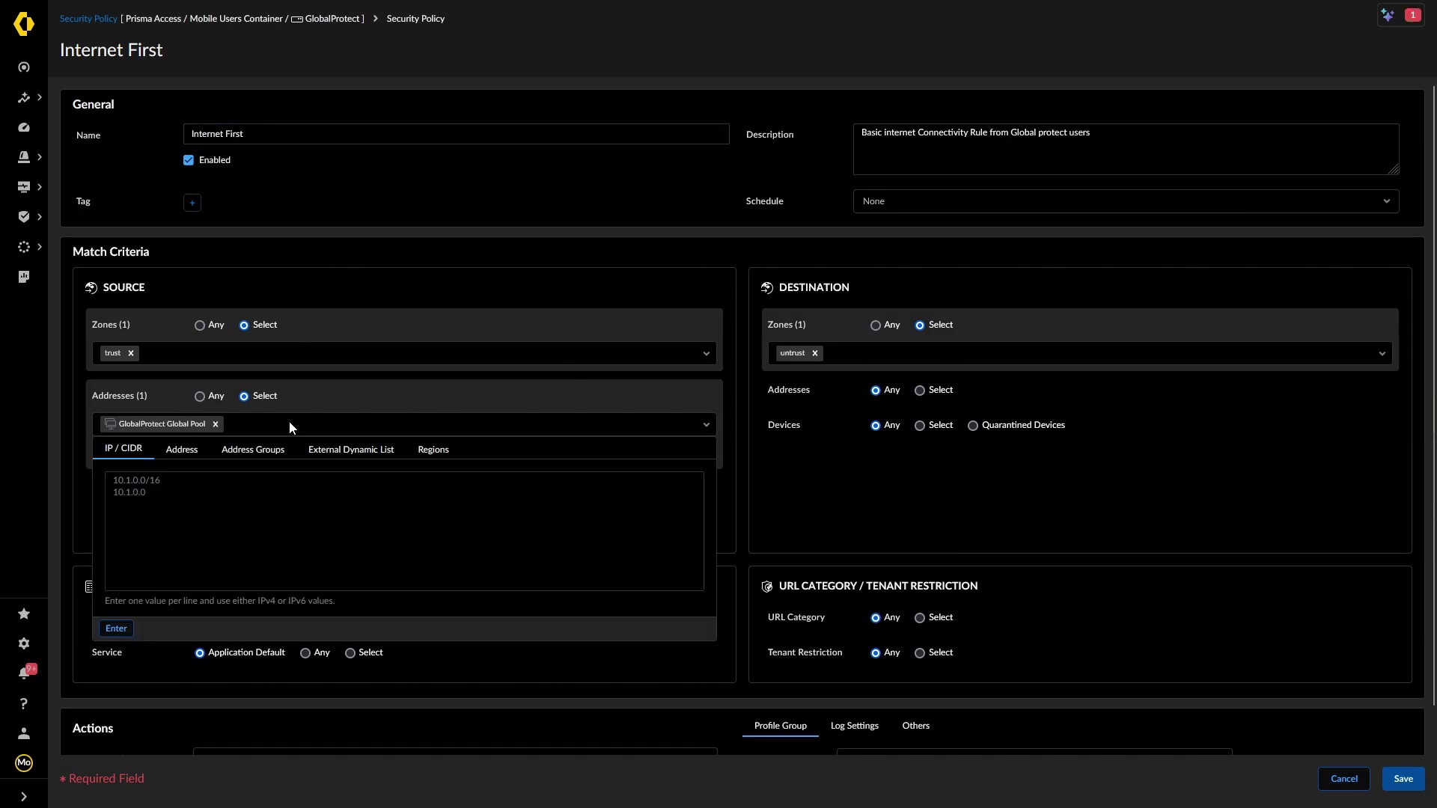
click(182, 449)
scroll(253, 487, down, 1)
scroll(259, 523, down, 5)
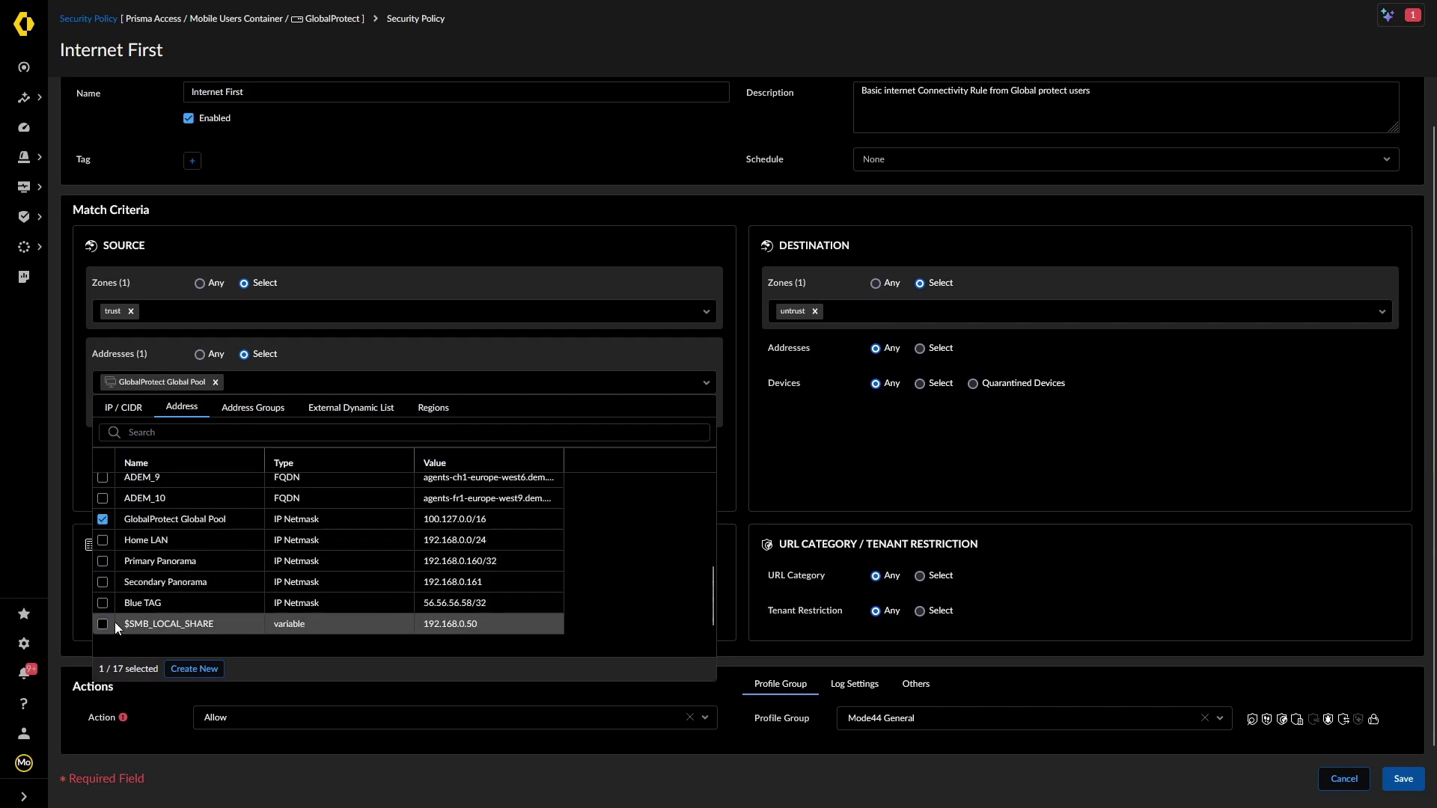
click(102, 626)
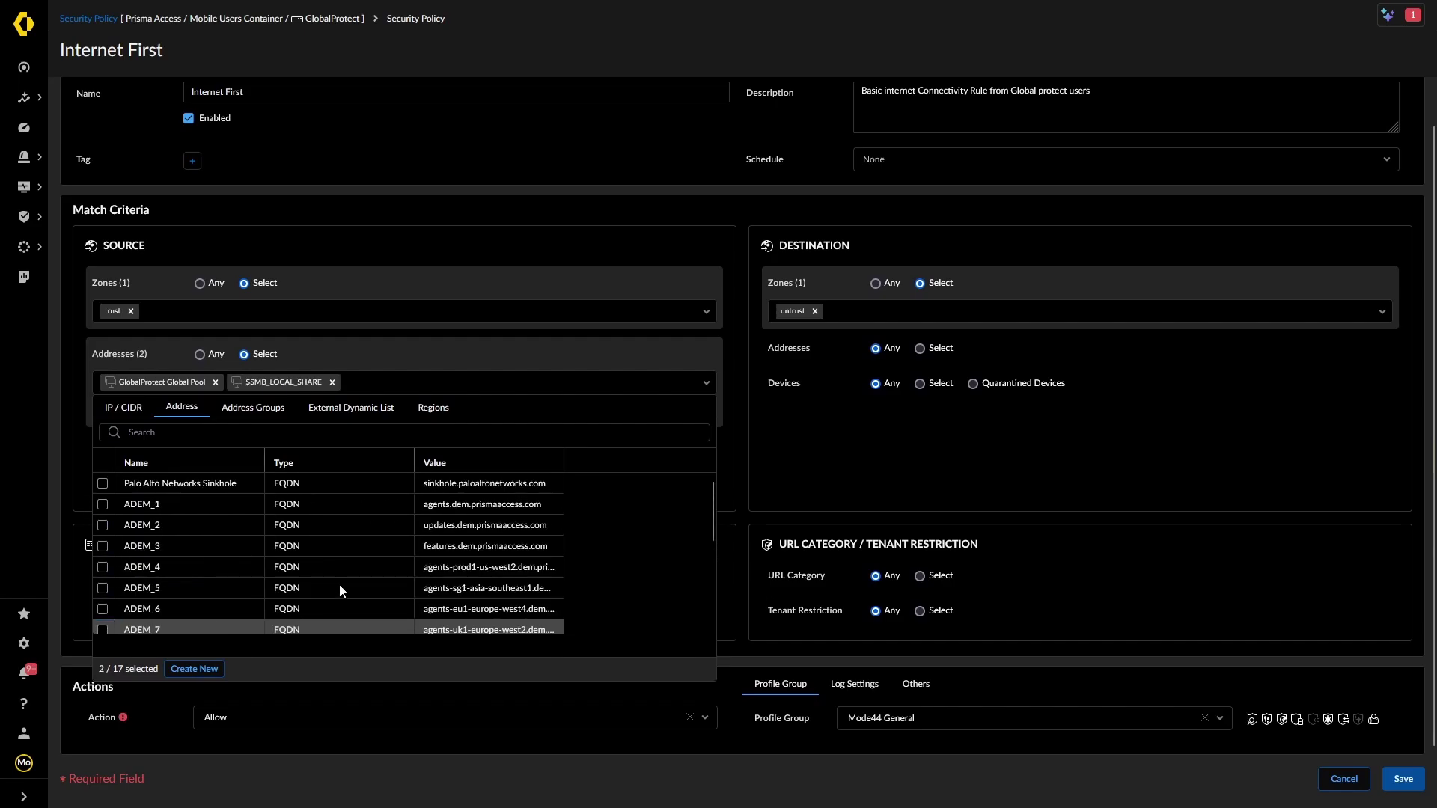
click(483, 372)
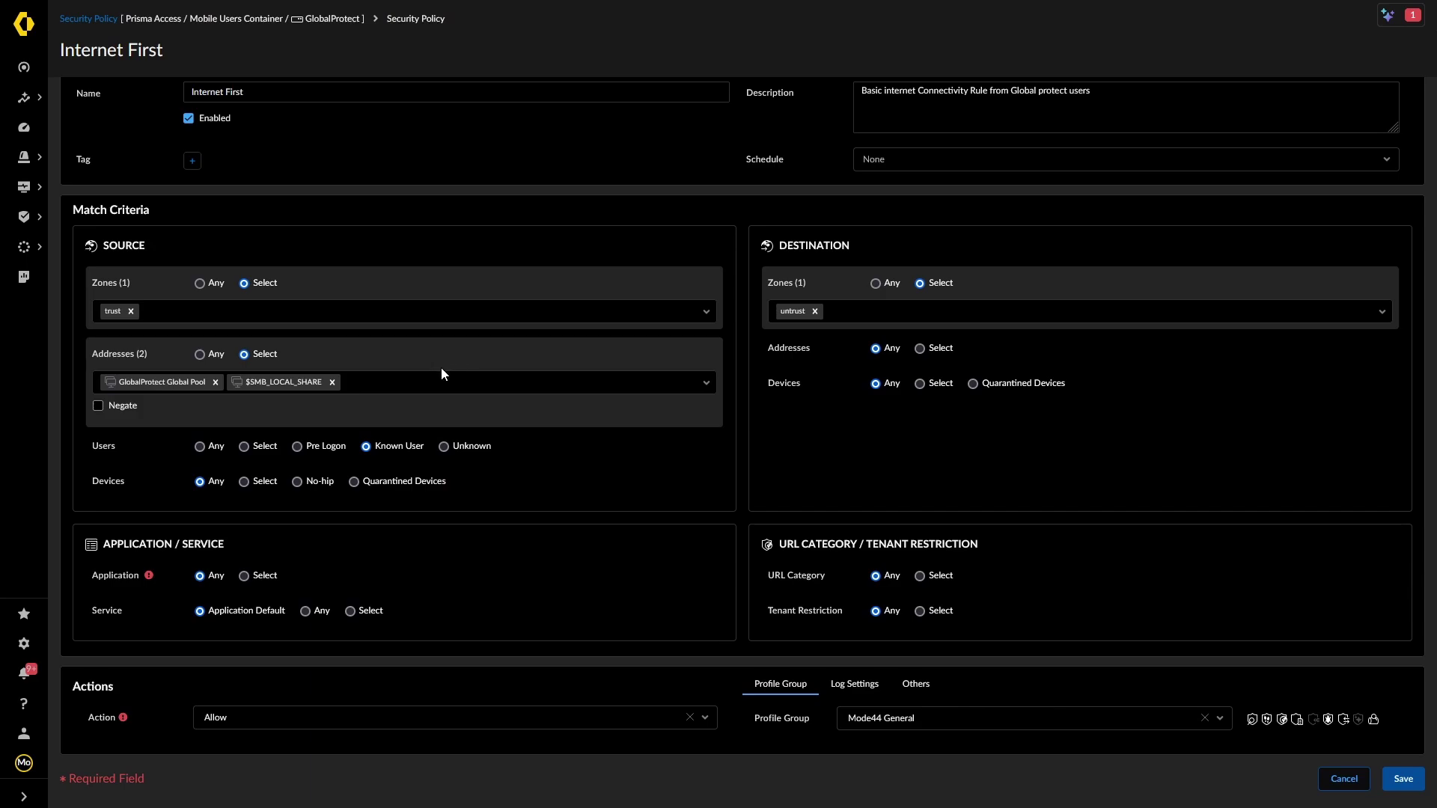
click(1403, 781)
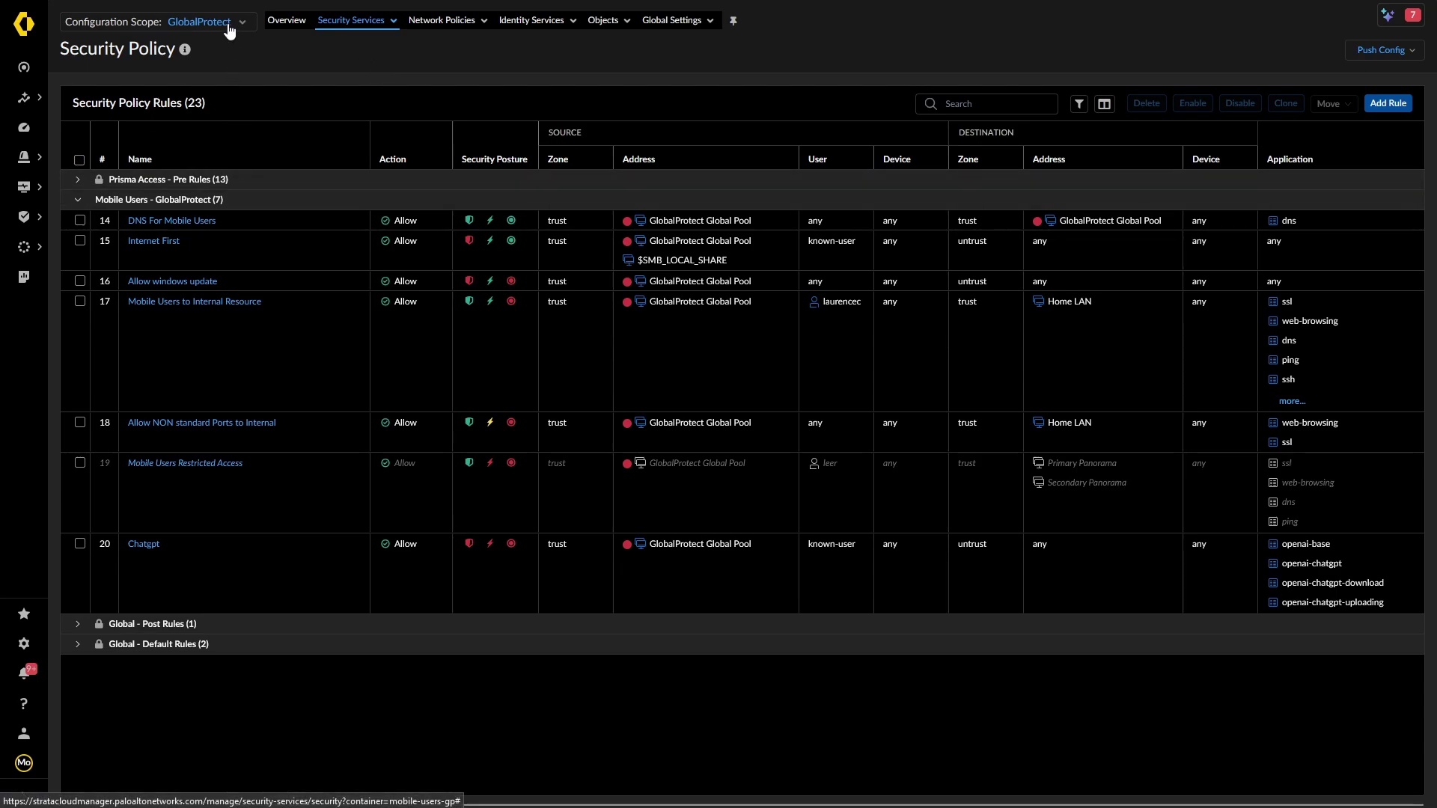
Step: Switch the scope to the Web-Security-Default-Mode44 snippet and check where its variable is used
click(284, 24)
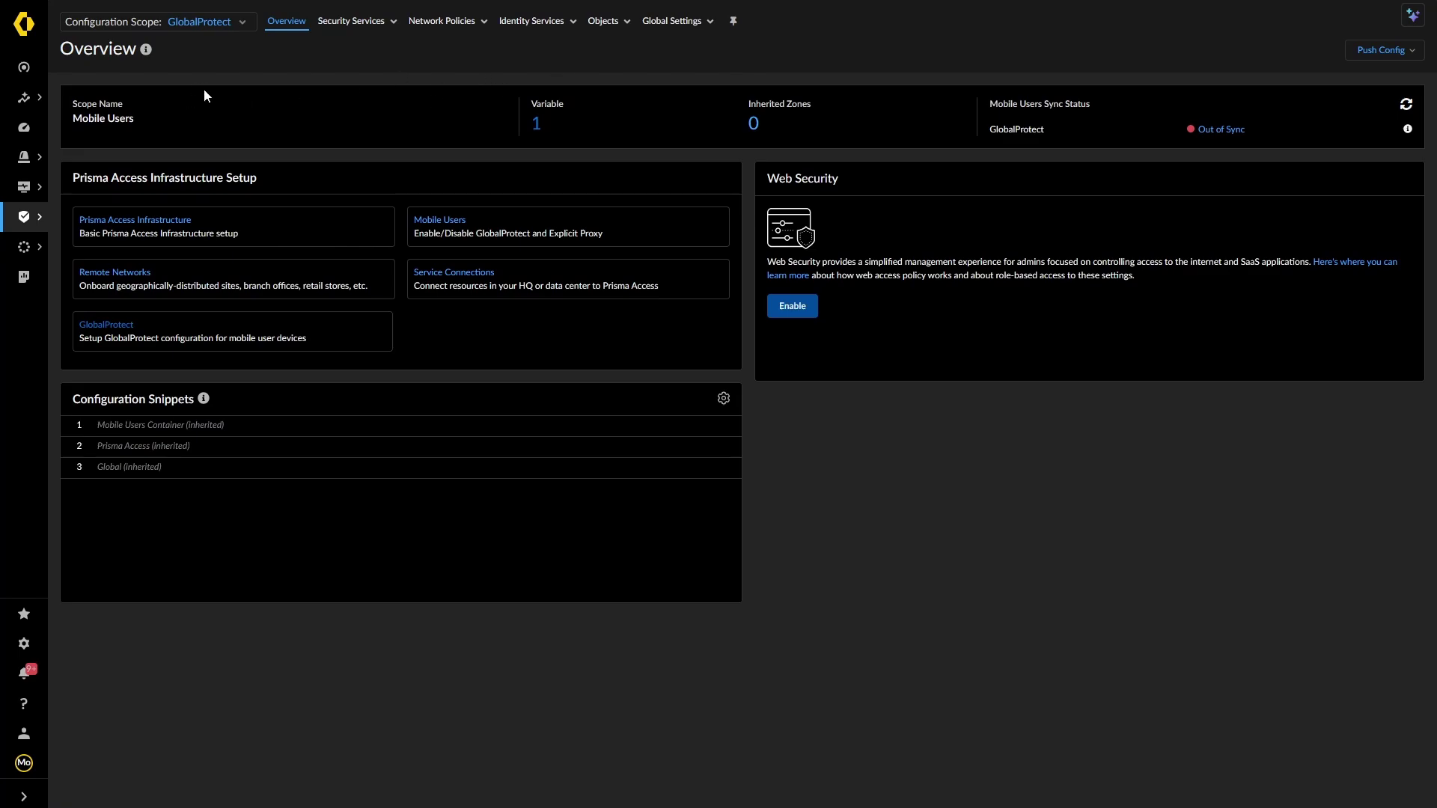
click(213, 32)
click(208, 69)
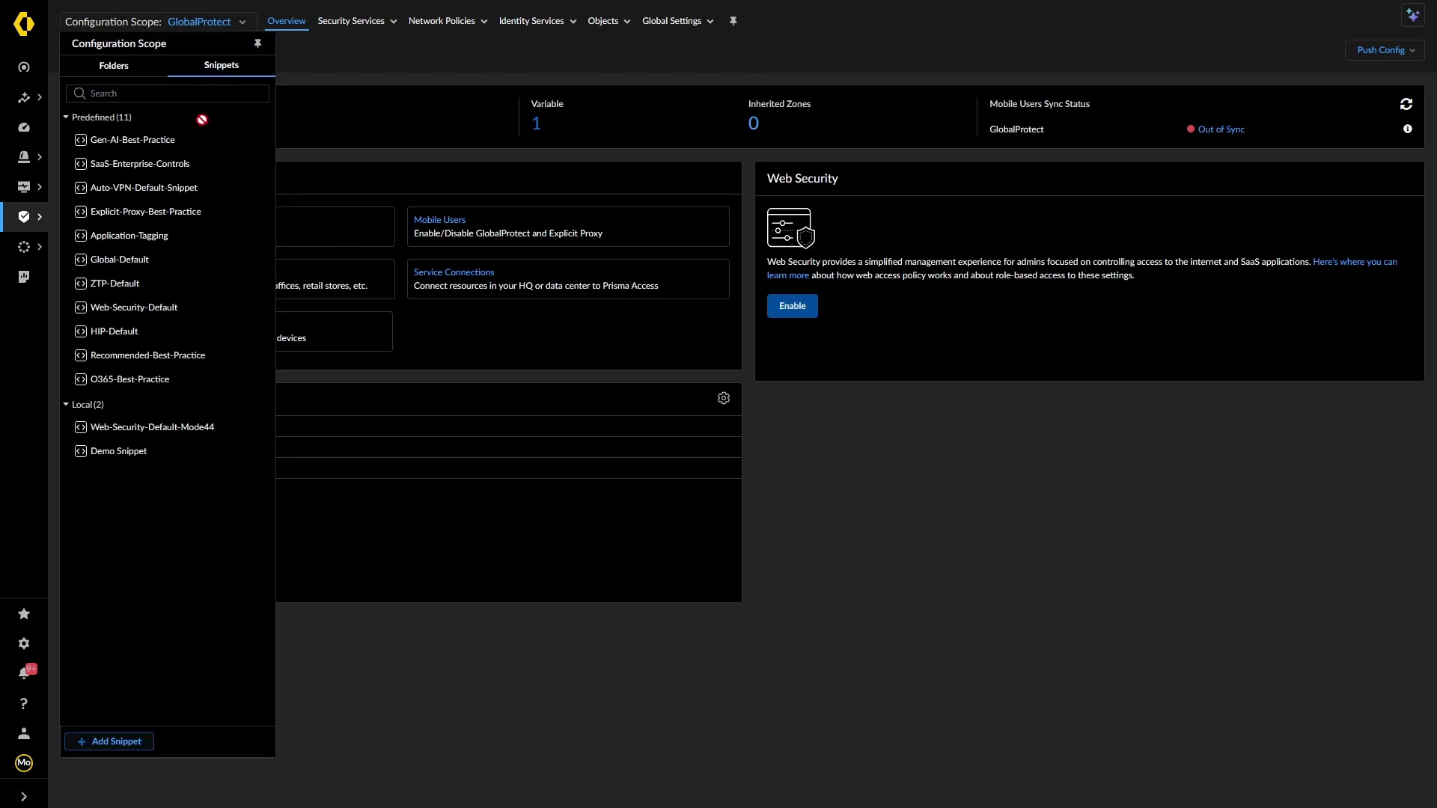
click(131, 437)
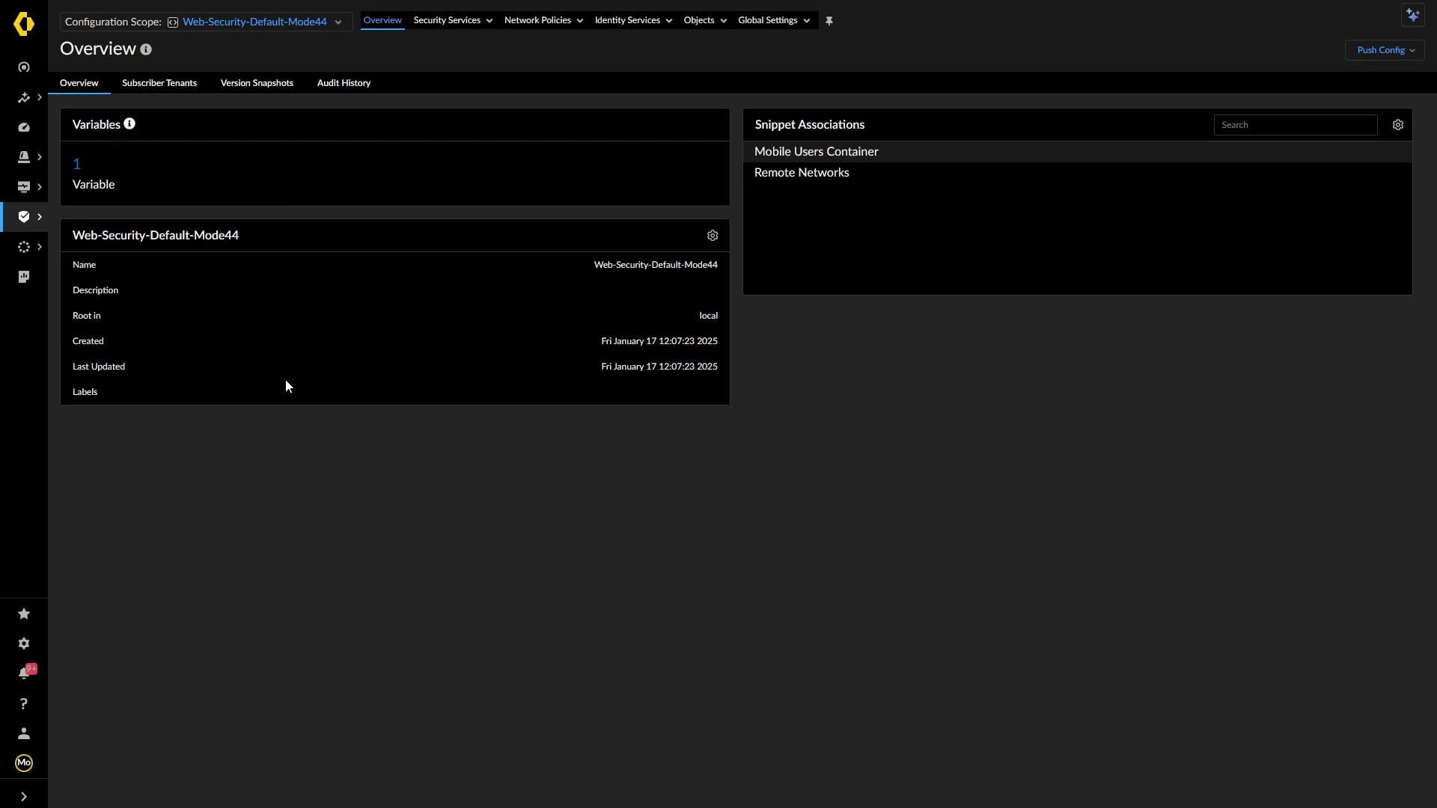
click(103, 183)
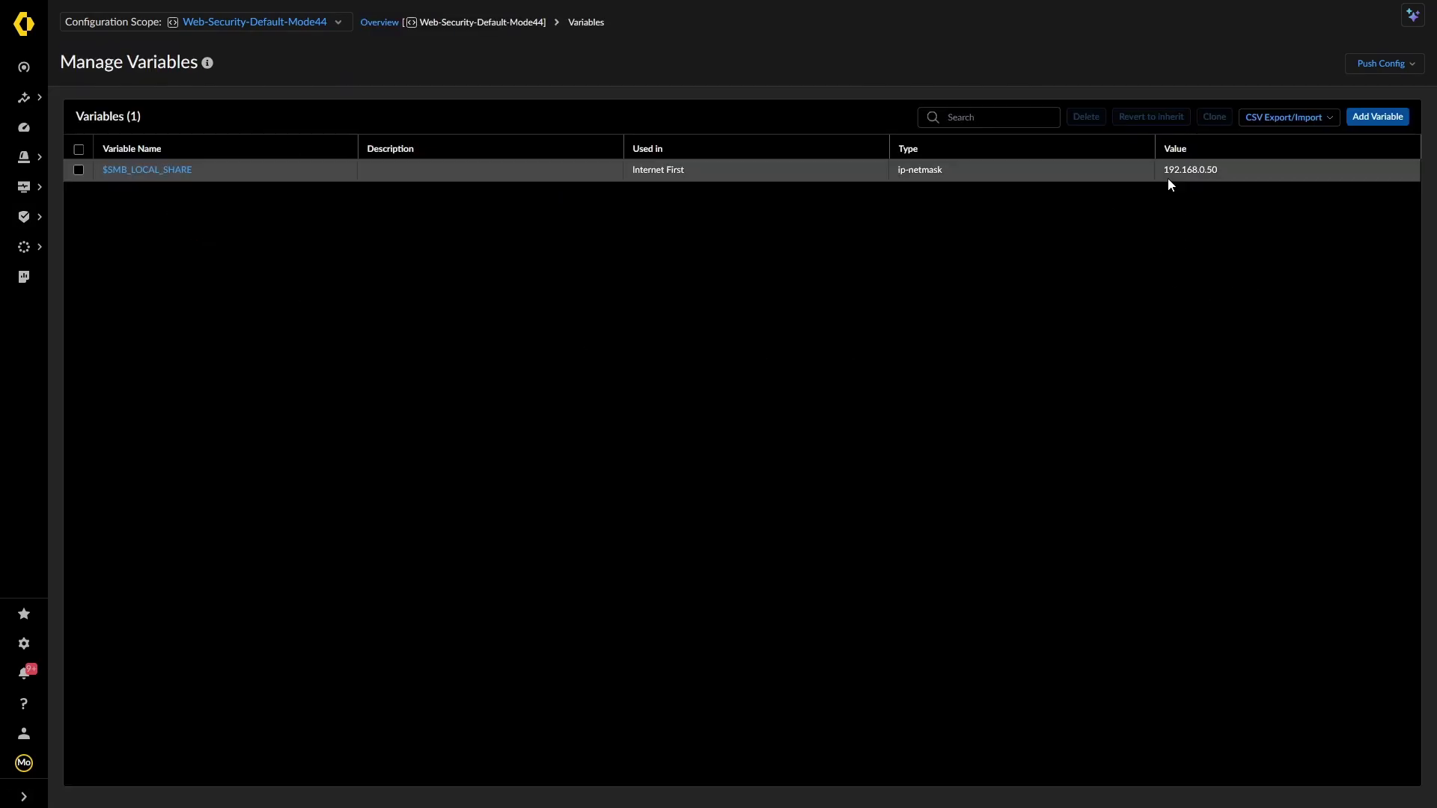
Step: View the CSV export scope options for the snippet's variables, then close them without exporting
click(1321, 120)
click(1297, 139)
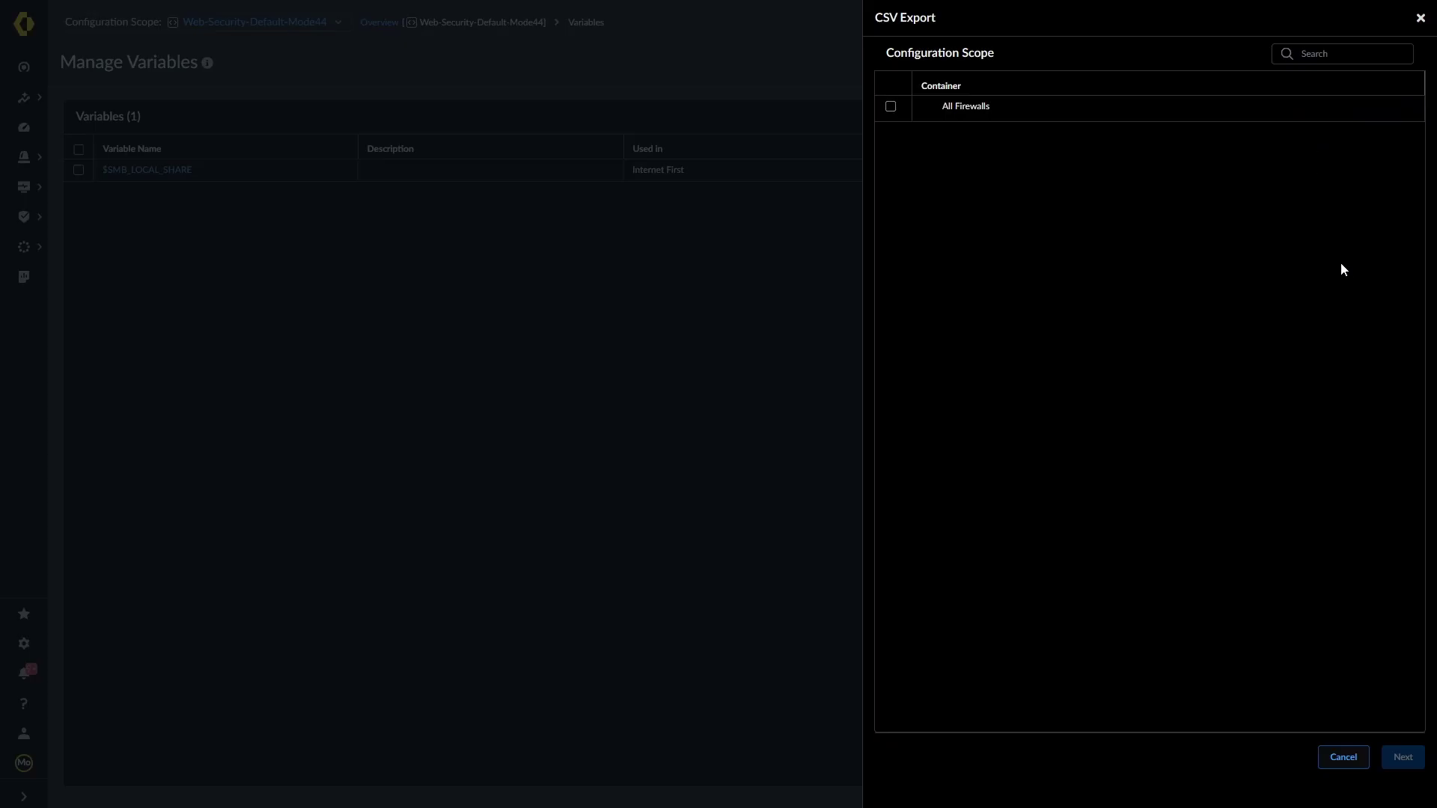
click(1338, 757)
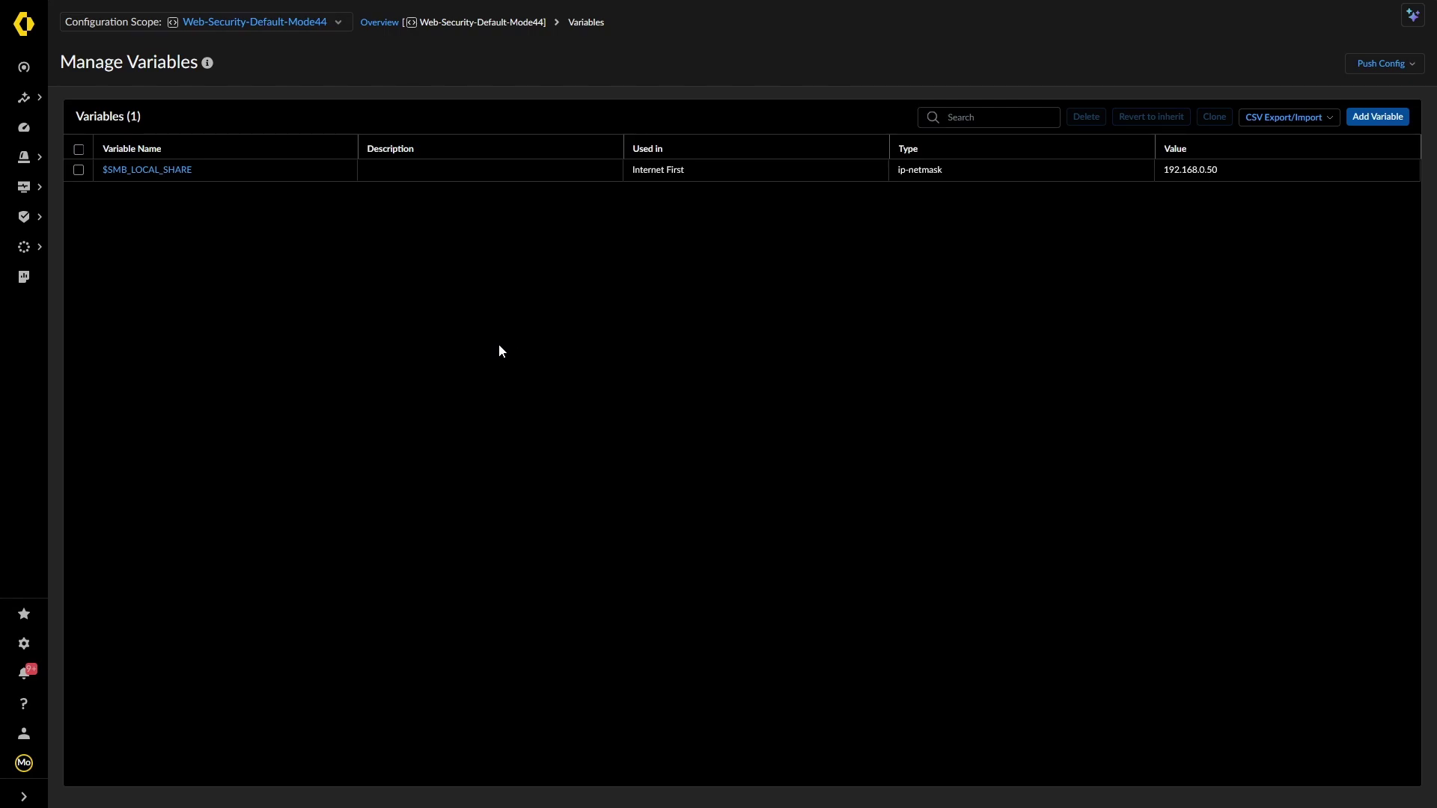
Step: Switch the configuration scope from the snippet to the Prisma Access folder and open the folder's overview
click(303, 22)
click(127, 71)
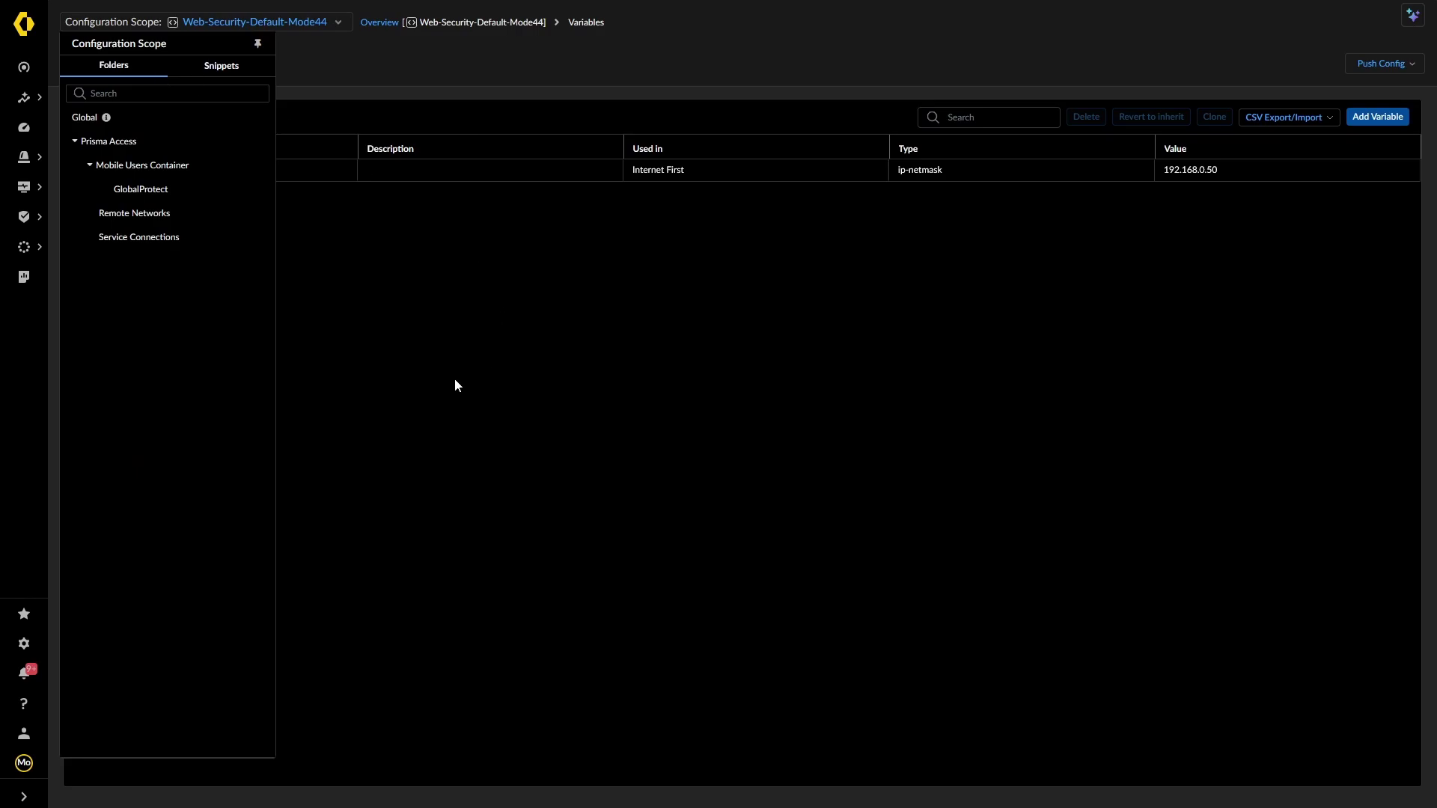
click(114, 141)
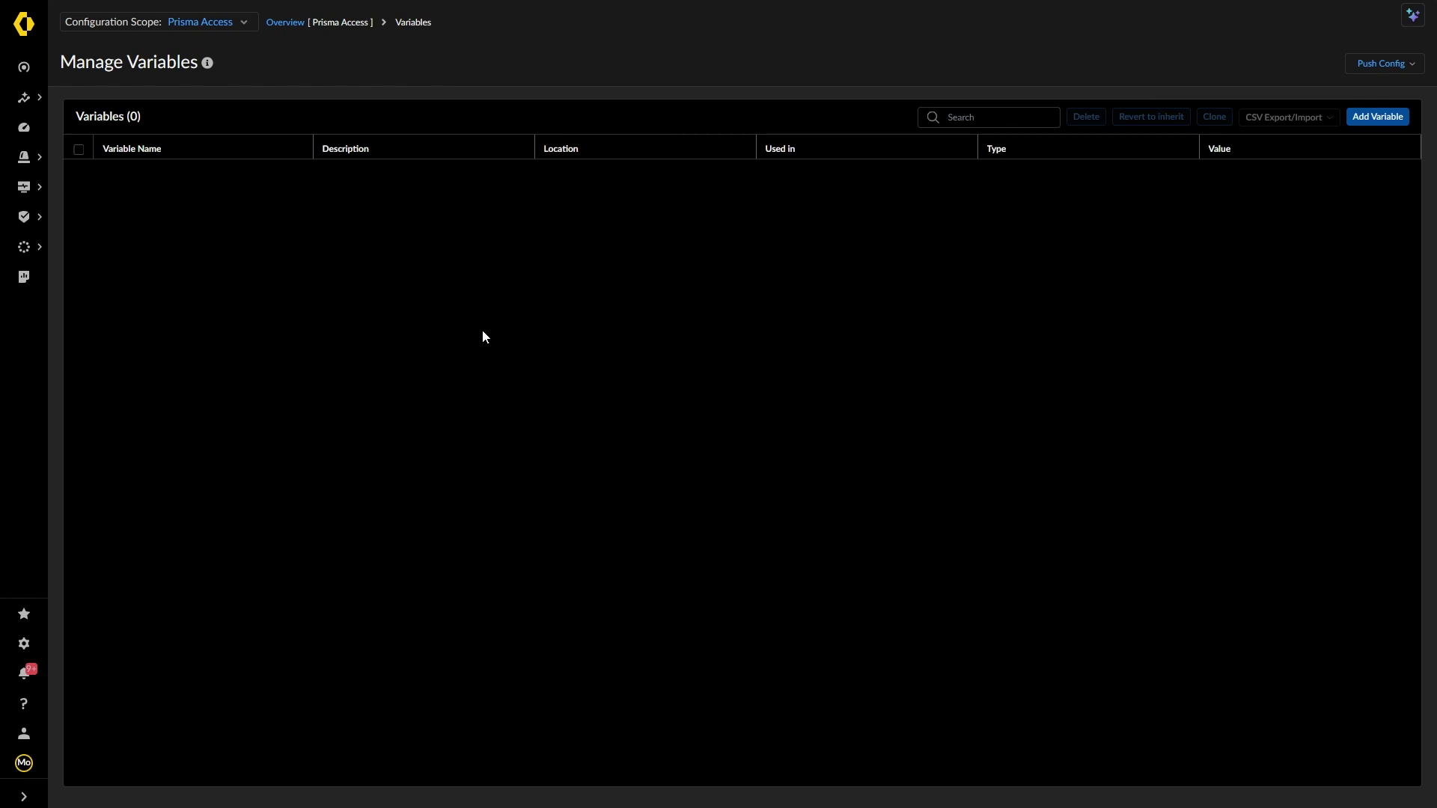
click(220, 24)
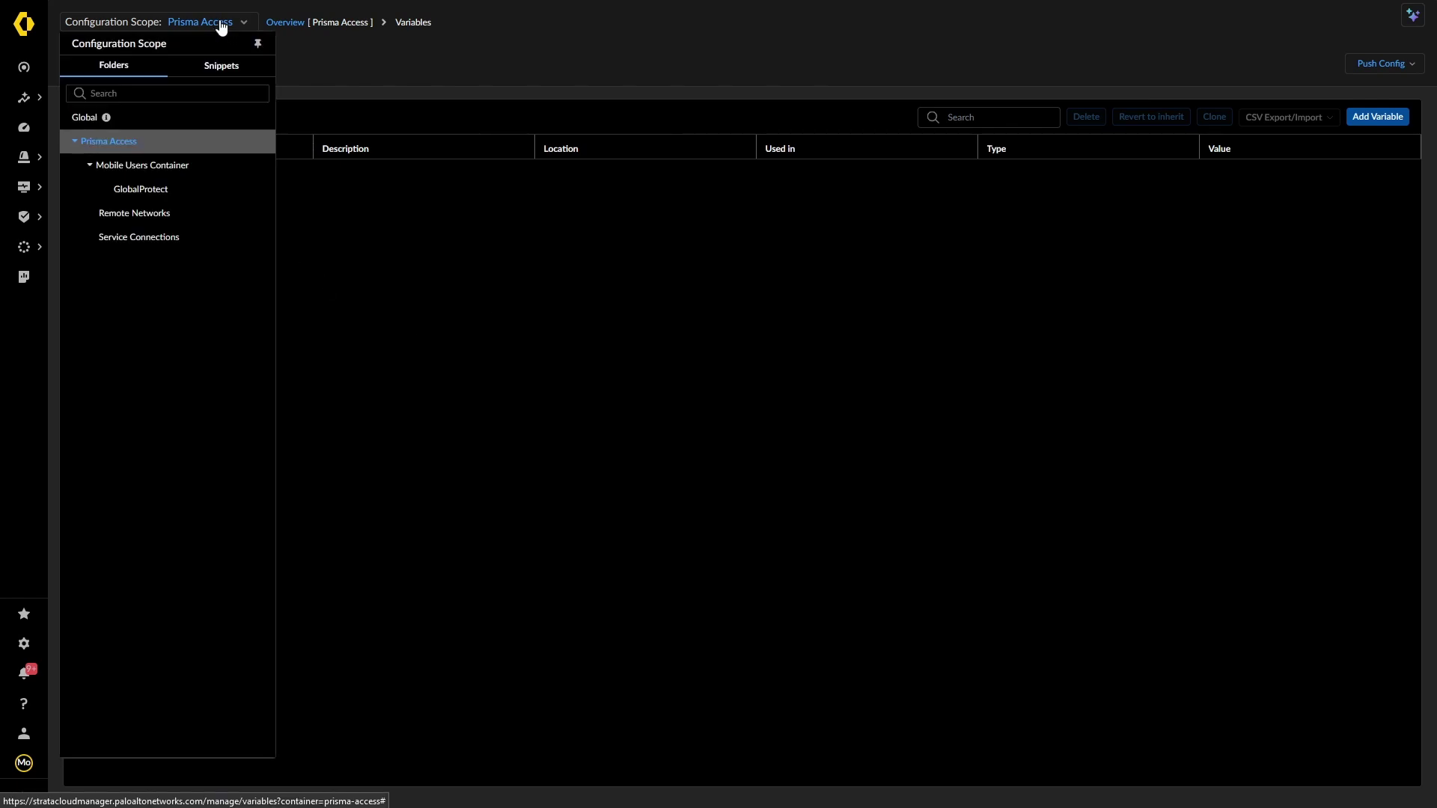
click(275, 23)
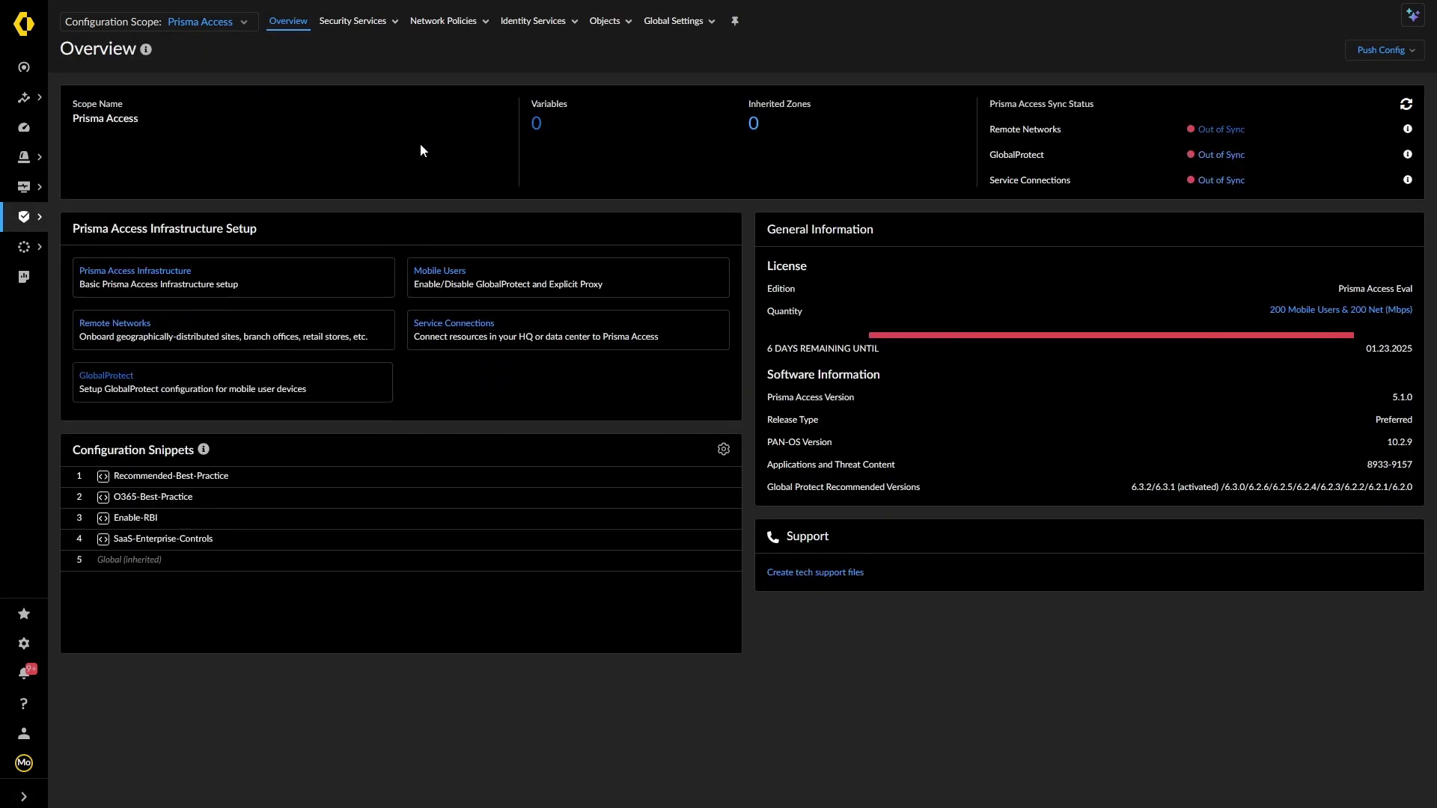
Step: View the Prisma Access security policy rules and open the rule under Global - Web Security Default Policies in Web Security
click(353, 20)
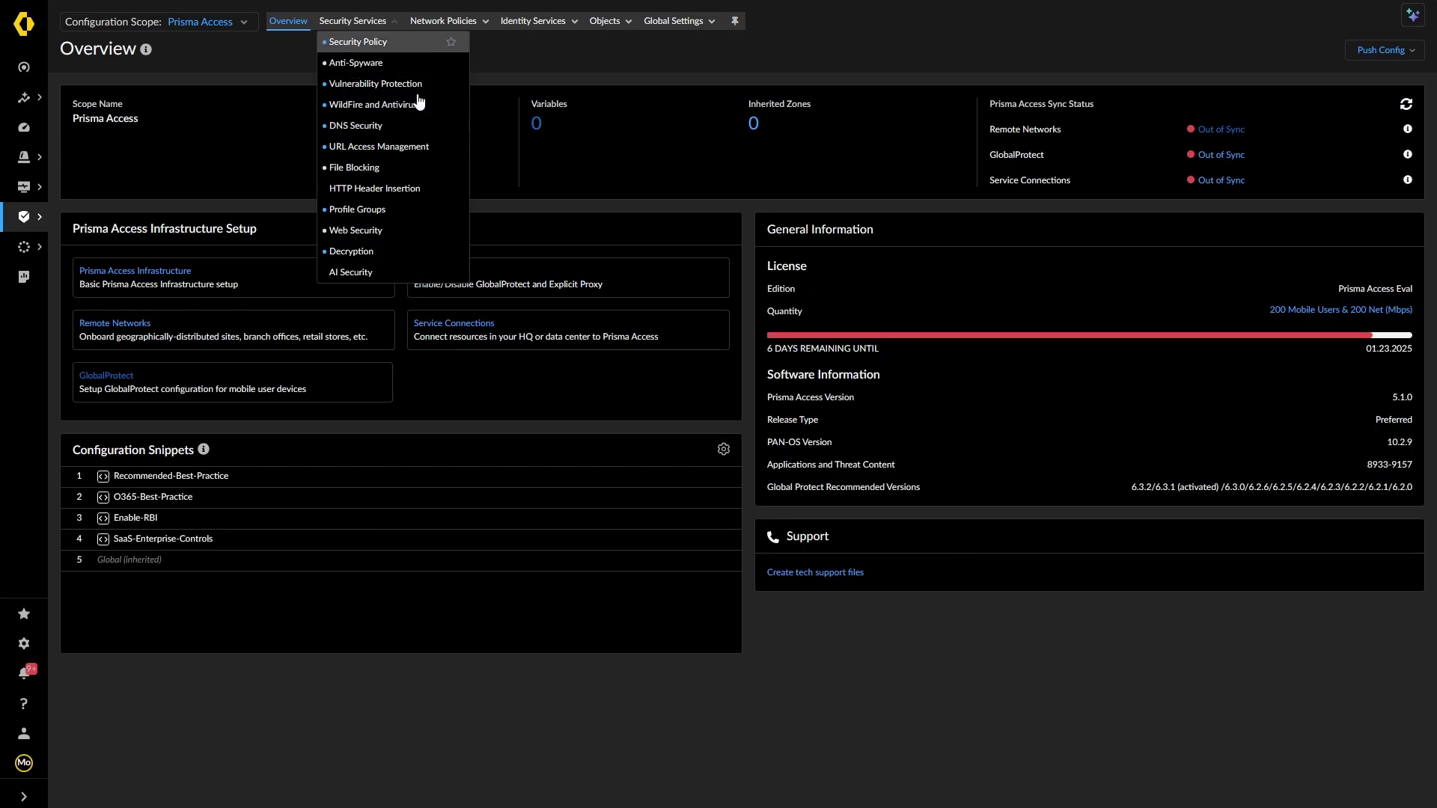
click(349, 39)
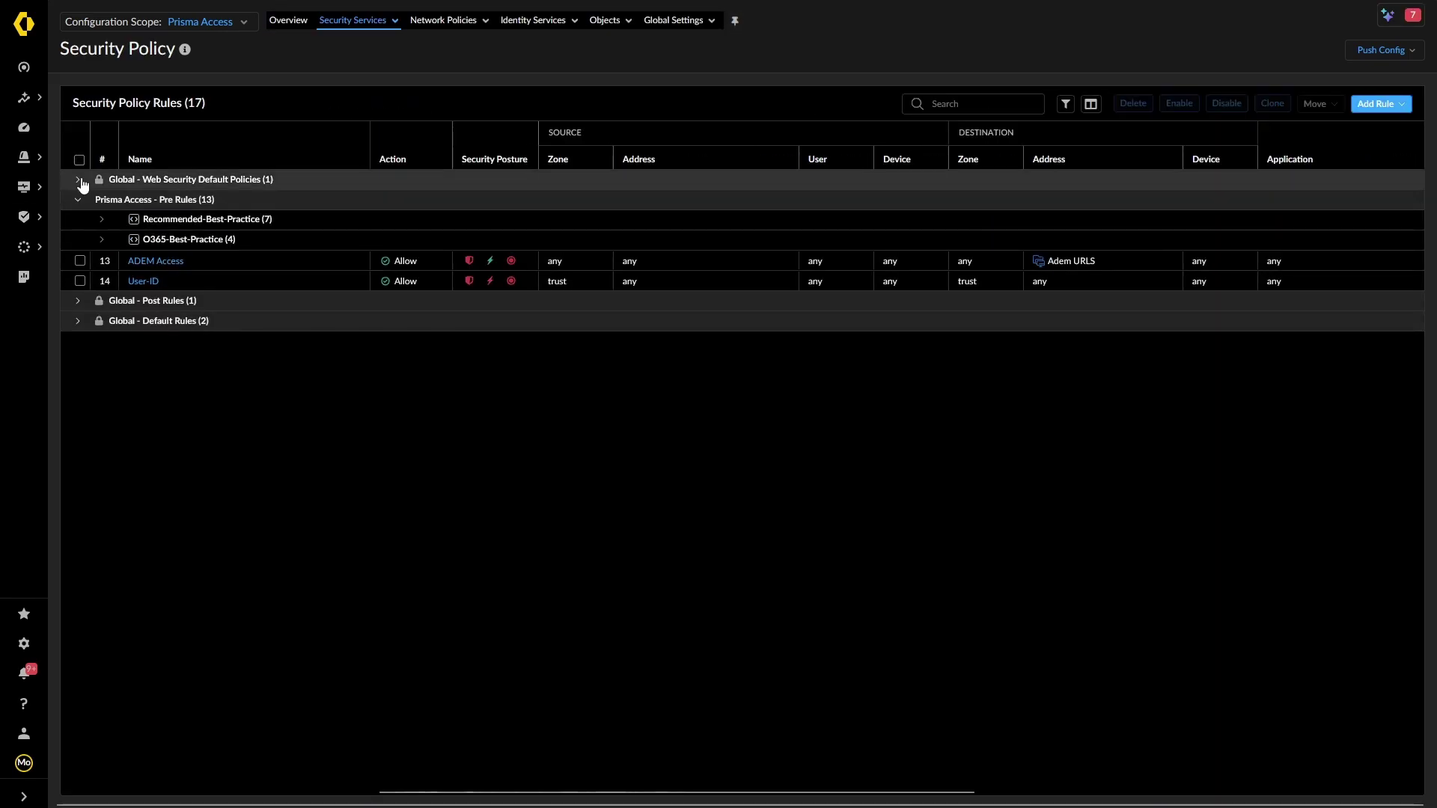
click(190, 179)
click(210, 201)
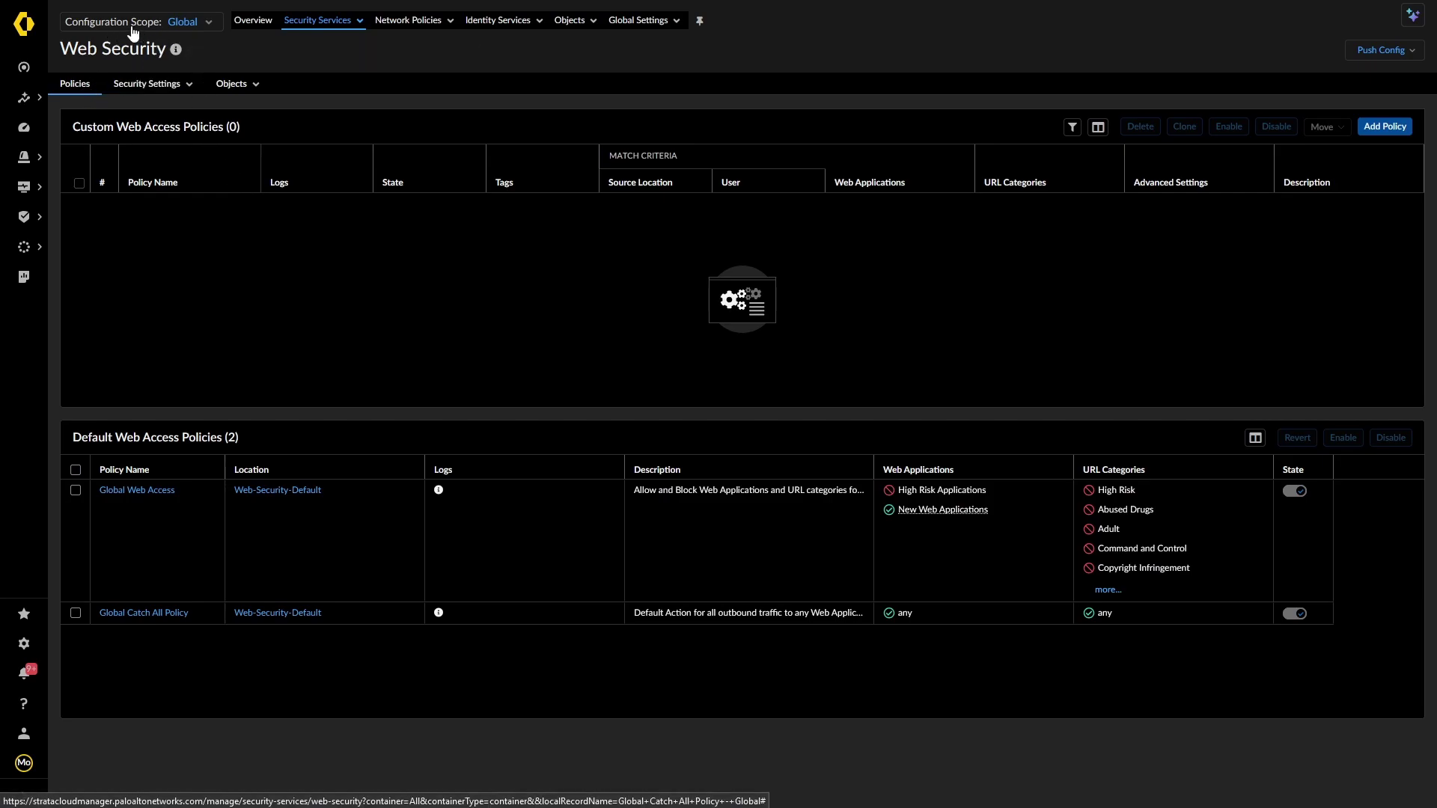
Step: View the Web Security policies in the Prisma Access scope and in the Mobile Users Container scope
click(207, 26)
click(130, 141)
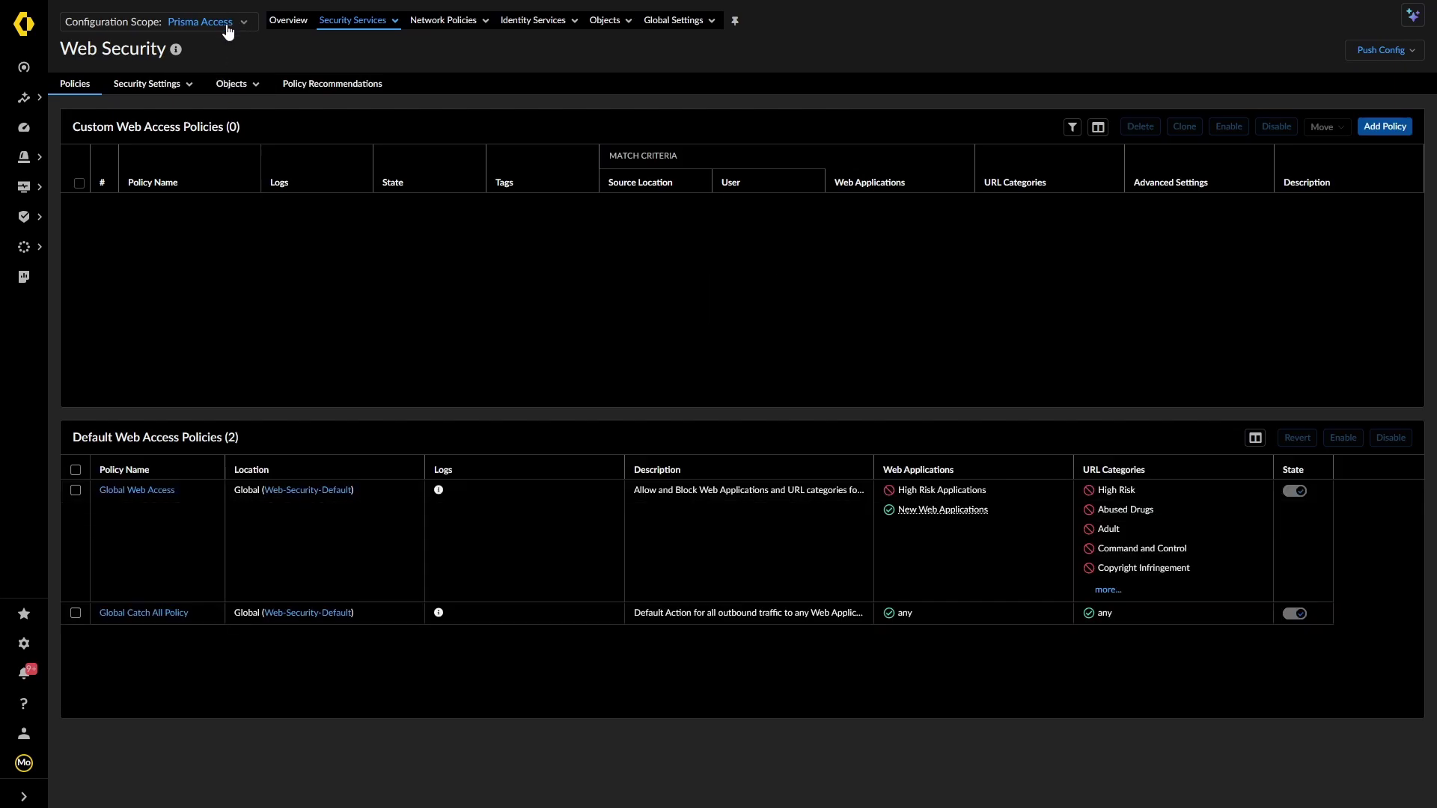
click(228, 32)
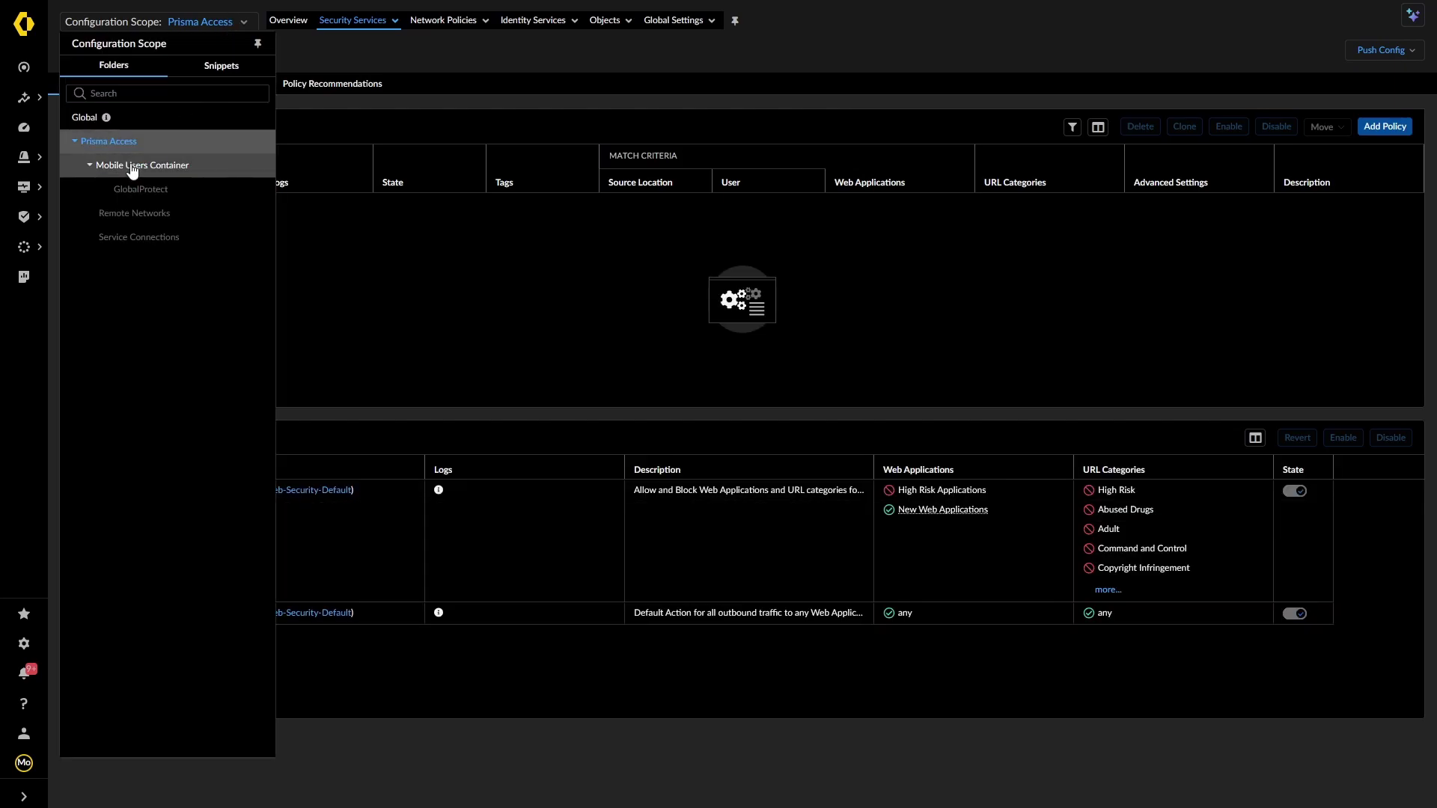
click(131, 166)
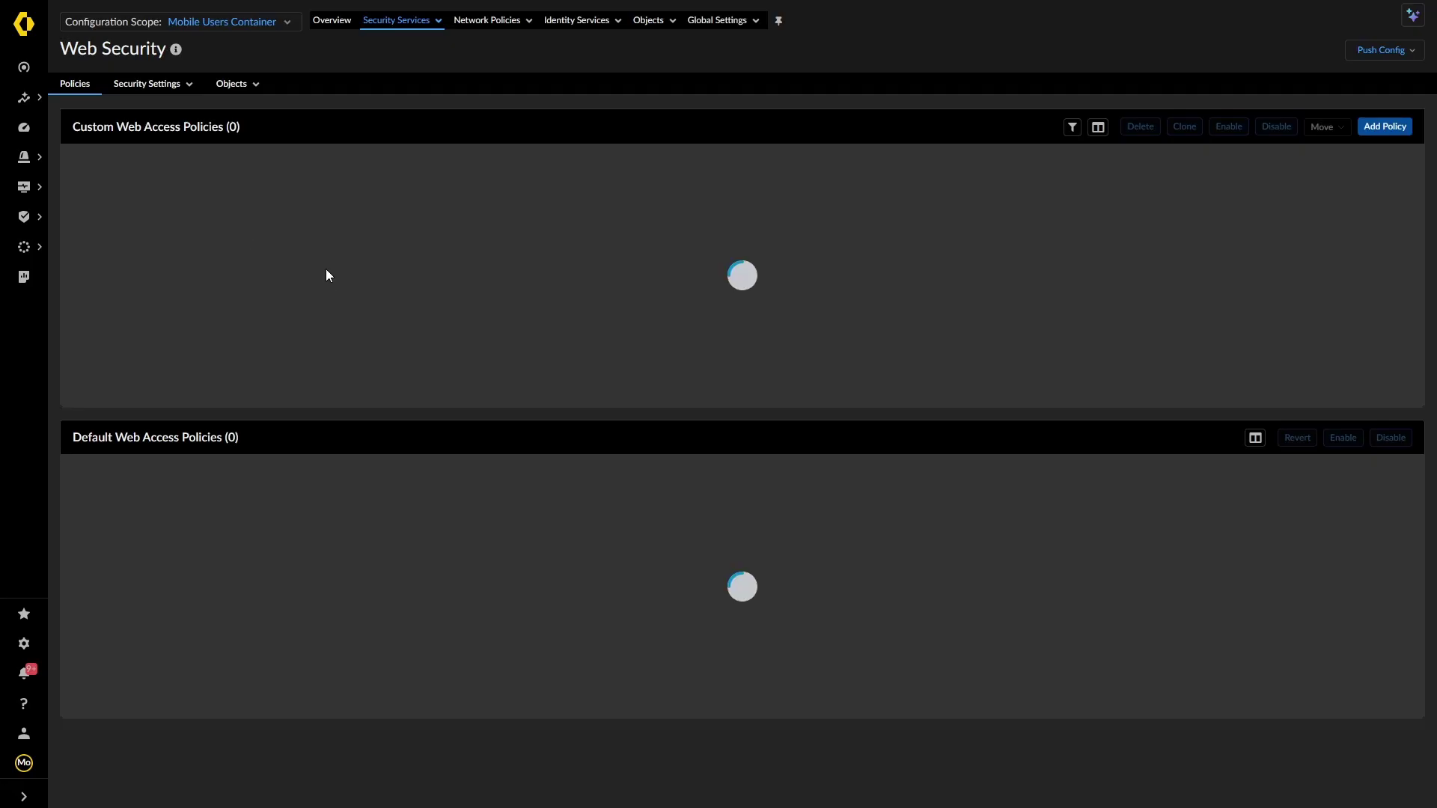